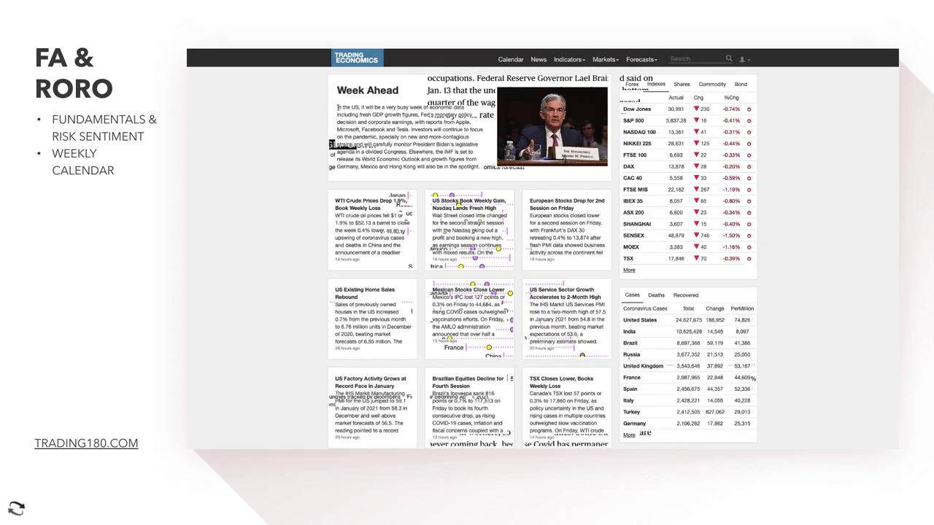
- Highlight the Week Ahead summary, then the US GDP growth figures phrase within it
{"action": "left_click_drag", "start_coordinate": [338, 108], "coordinate": [460, 166]}
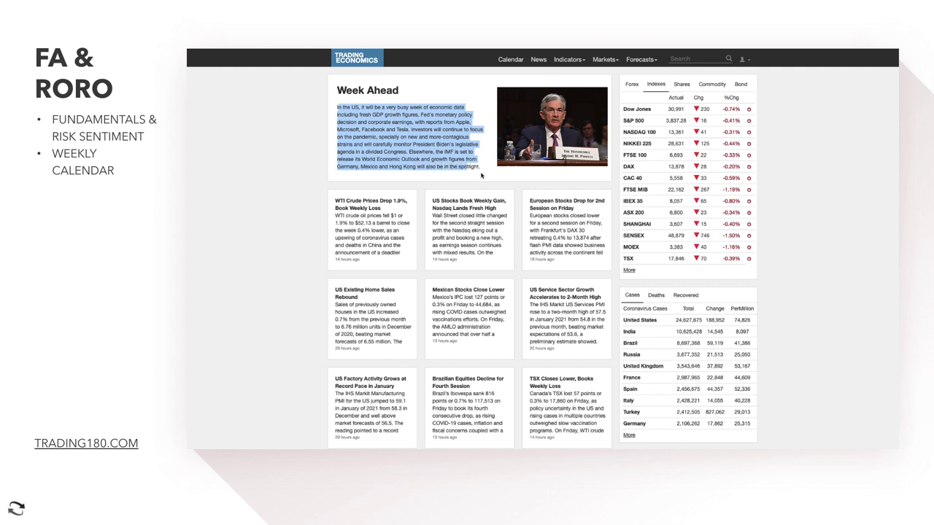
{"action": "left_click", "coordinate": [481, 175]}
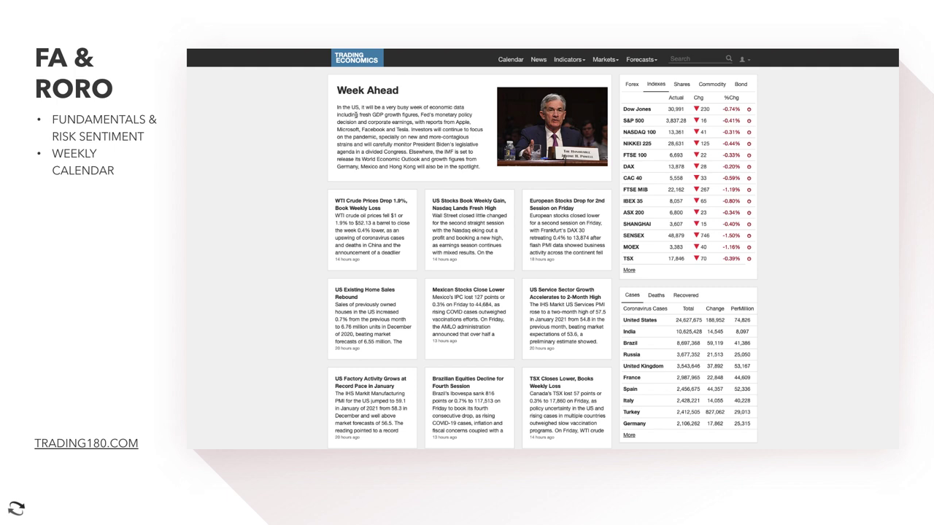
{"action": "left_click_drag", "start_coordinate": [356, 115], "coordinate": [417, 115]}
- Advance the presentation past the US Dollar Index title slide to the DXY daily chart
{"action": "key", "text": "Right"}
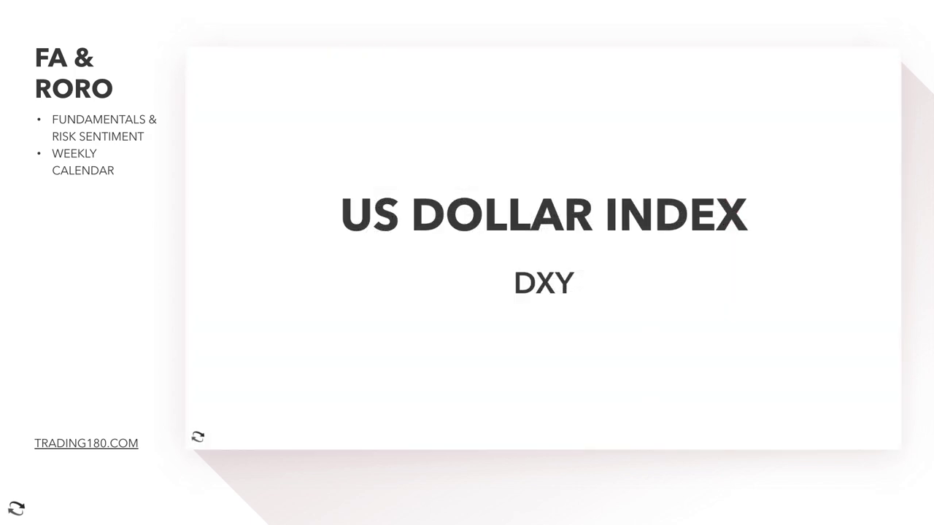
{"action": "key", "text": "Right"}
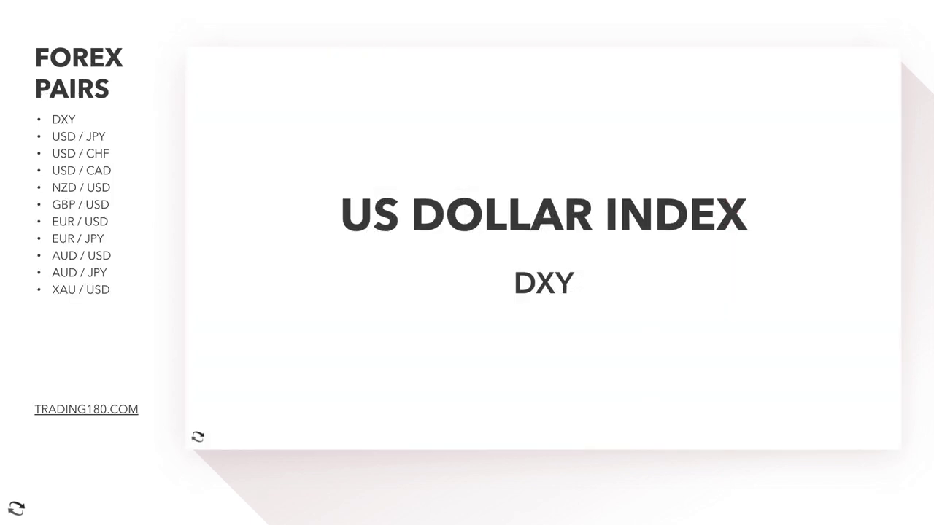
{"action": "key", "text": "Right"}
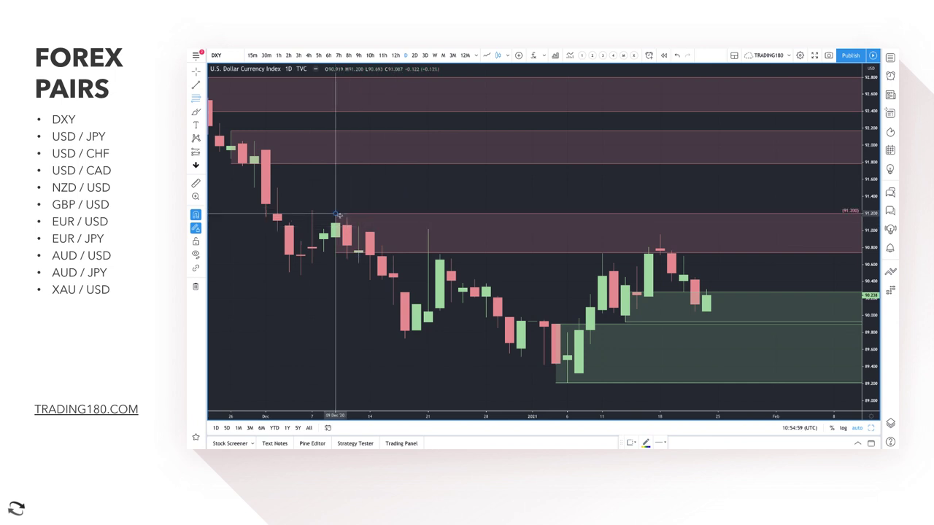
- Apply the VR TOOL template to the range drawn from the 9 December high to the 6 January low on DXY
{"action": "left_click", "coordinate": [631, 443]}
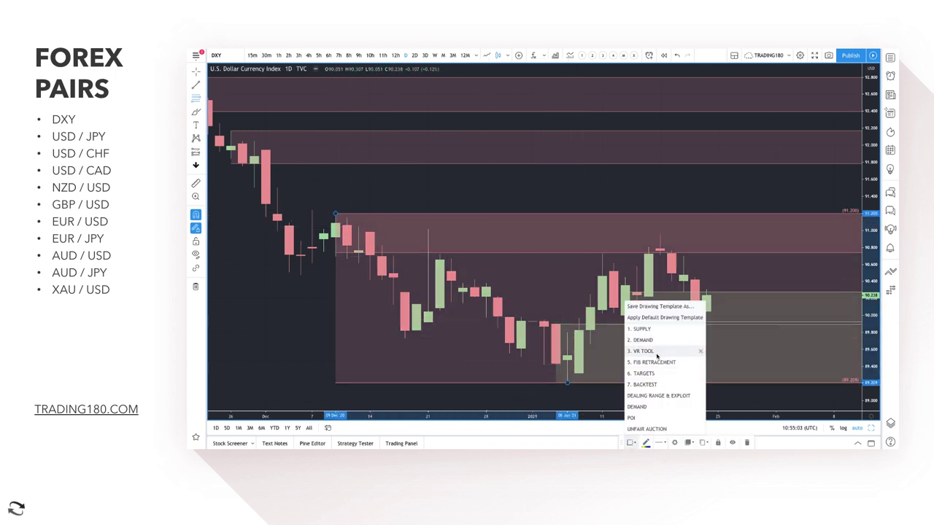
{"action": "left_click", "coordinate": [657, 353]}
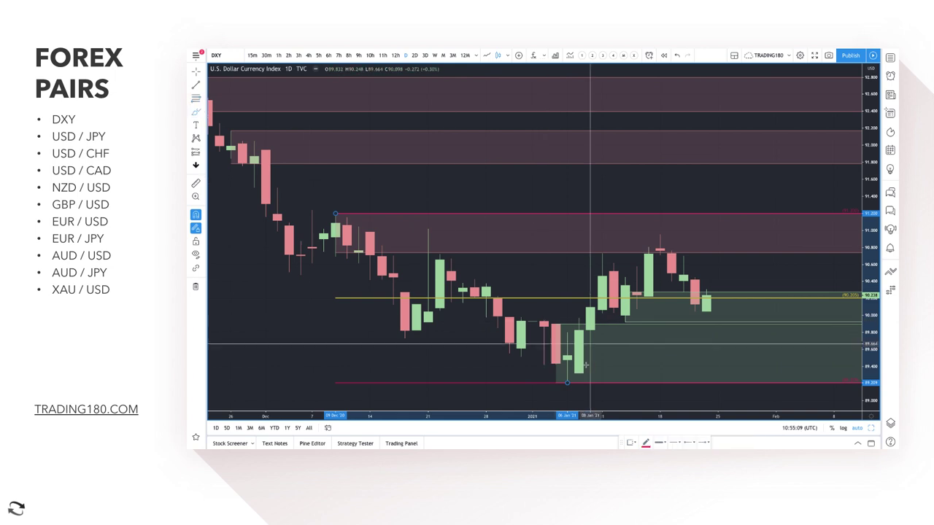
- Sketch a freehand arrow rising from the early January low on DXY, and delete it
{"action": "mouse_move", "coordinate": [568, 372]}
{"action": "left_mouse_down"}
{"action": "mouse_move", "coordinate": [659, 283]}
{"action": "mouse_move", "coordinate": [667, 293]}
{"action": "left_mouse_up"}
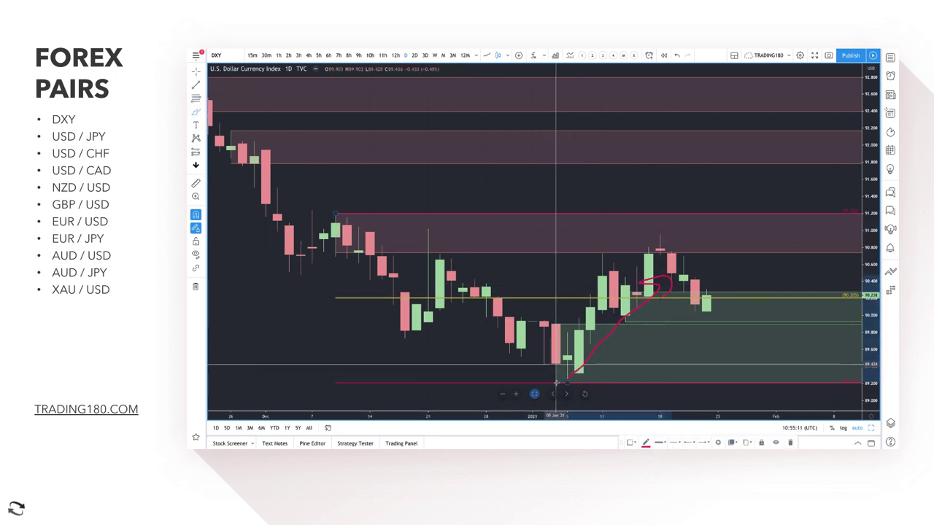
{"action": "key", "text": "Delete"}
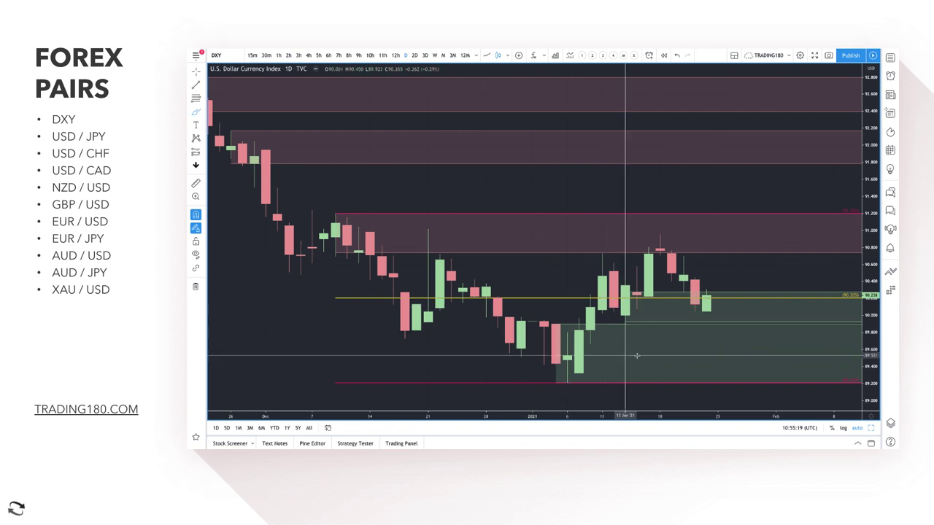
- Brush circles around the mid-January high and early January low on DXY, and sketch a freehand path from the latest candle
{"action": "left_click", "coordinate": [200, 117]}
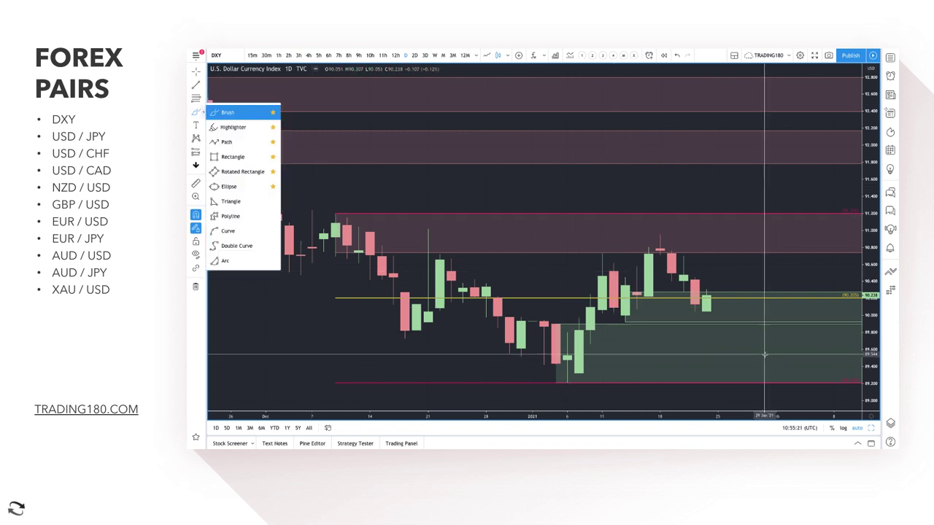
{"action": "mouse_move", "coordinate": [720, 366]}
{"action": "left_mouse_down"}
{"action": "mouse_move", "coordinate": [718, 382]}
{"action": "mouse_move", "coordinate": [772, 338]}
{"action": "mouse_move", "coordinate": [781, 346]}
{"action": "left_mouse_up"}
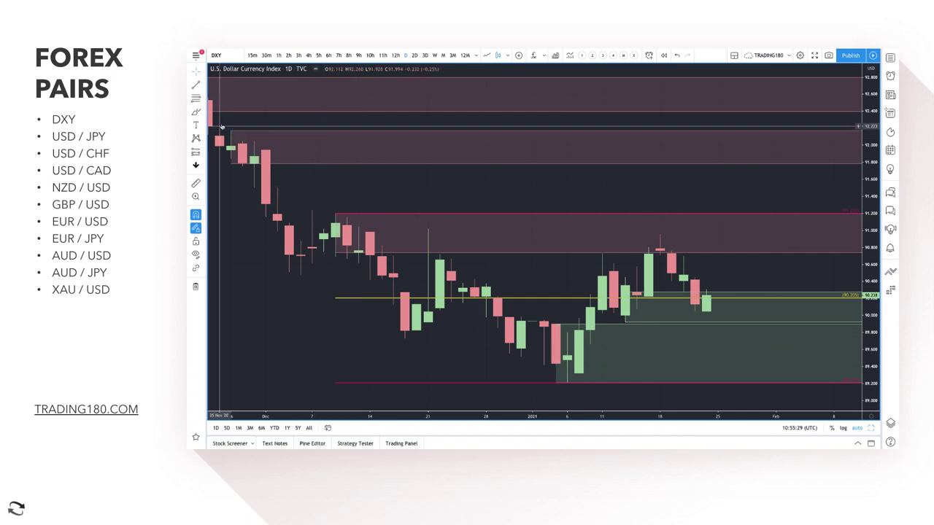
{"action": "mouse_move", "coordinate": [669, 225]}
{"action": "left_mouse_down"}
{"action": "mouse_move", "coordinate": [657, 223]}
{"action": "mouse_move", "coordinate": [668, 238]}
{"action": "left_mouse_up"}
{"action": "mouse_move", "coordinate": [578, 365]}
{"action": "left_mouse_down"}
{"action": "mouse_move", "coordinate": [546, 372]}
{"action": "mouse_move", "coordinate": [588, 369]}
{"action": "left_mouse_up"}
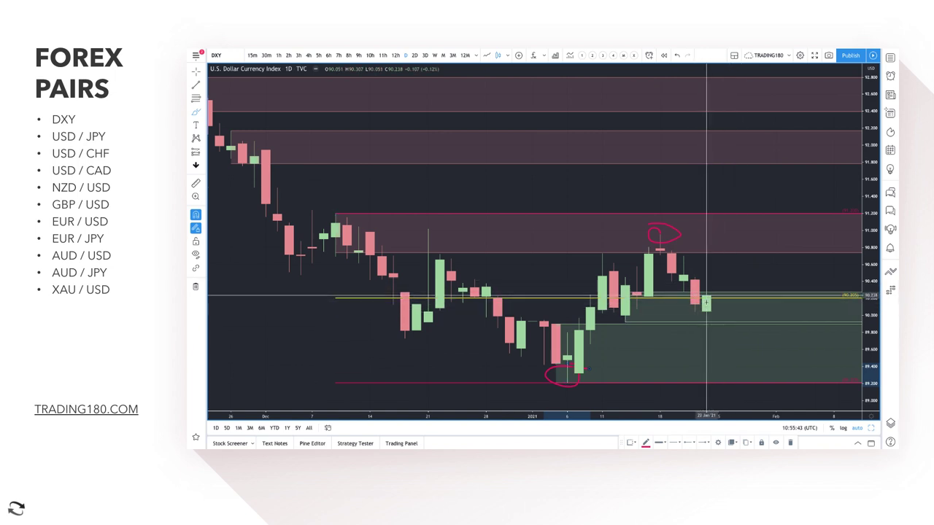
{"action": "left_click_drag", "start_coordinate": [709, 295], "coordinate": [742, 275]}
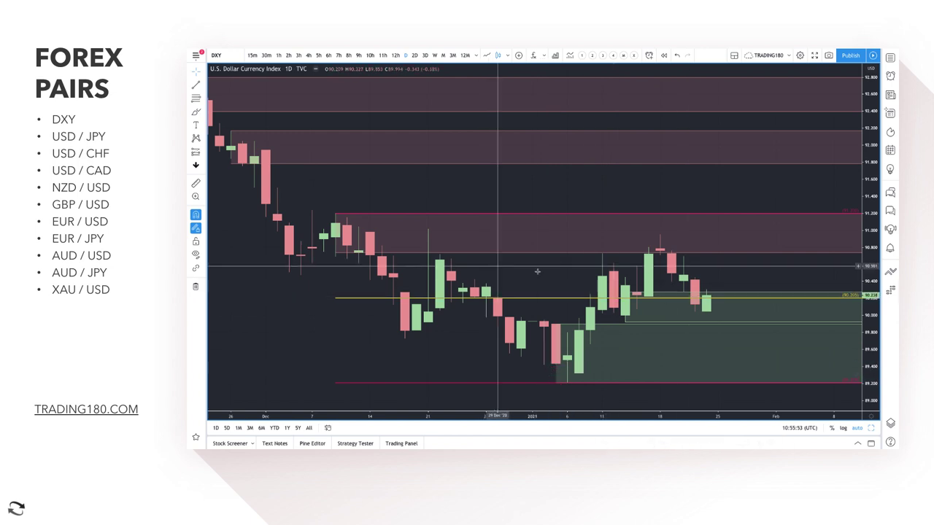
{"action": "scroll", "coordinate": [563, 273], "scroll_direction": "down", "scroll_amount": 2}
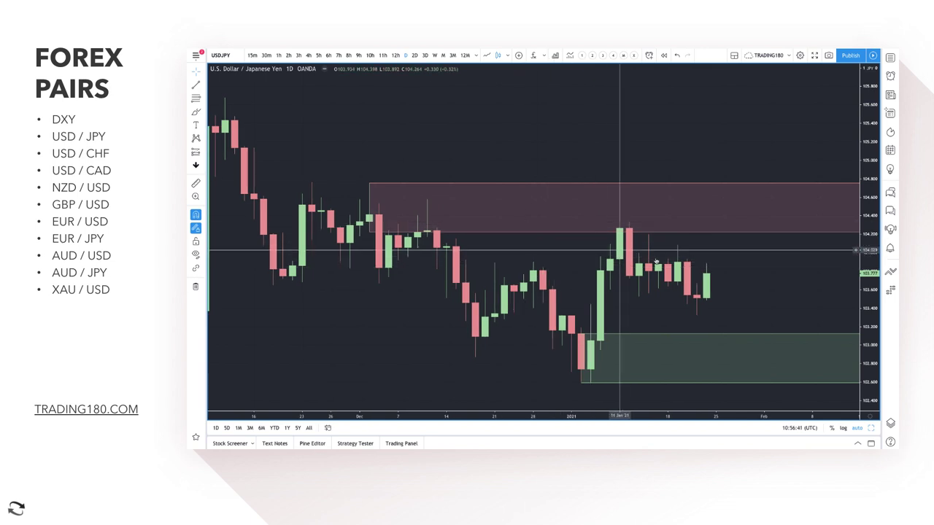
{"action": "right_click", "coordinate": [620, 249]}
{"action": "left_click", "coordinate": [660, 233]}
{"action": "left_click", "coordinate": [628, 235]}
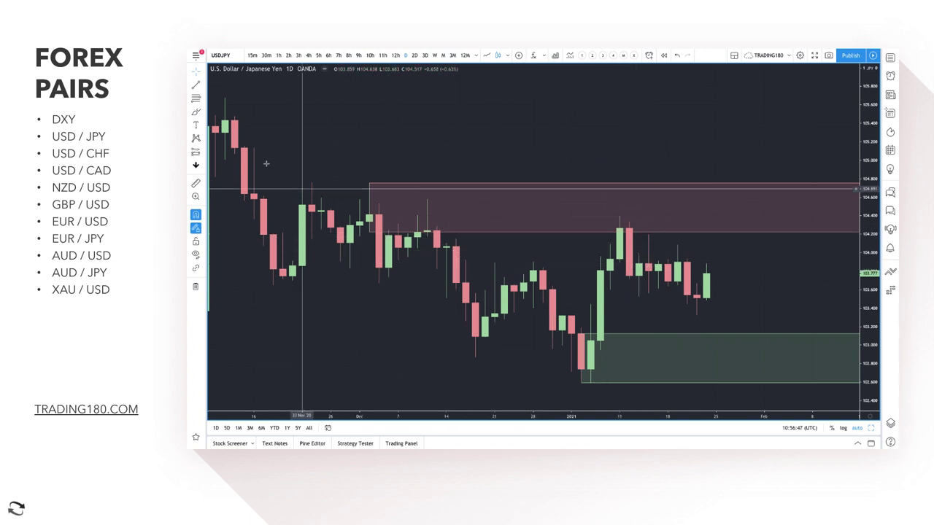
- Draw a zone on USDJPY between 103.691 and 104.198 from the 14 January candle and apply the SUPPLY template
{"action": "key", "text": "alt+f"}
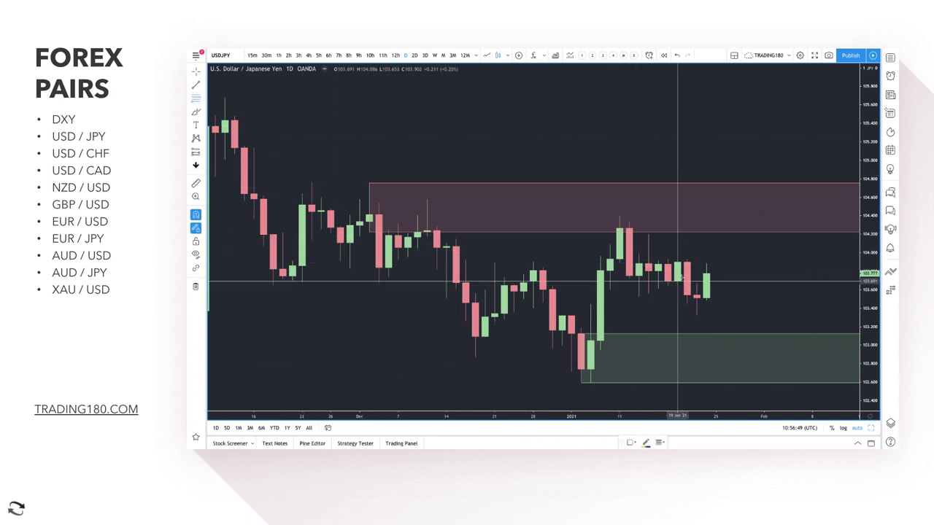
{"action": "left_click", "coordinate": [677, 280]}
{"action": "left_click", "coordinate": [648, 236]}
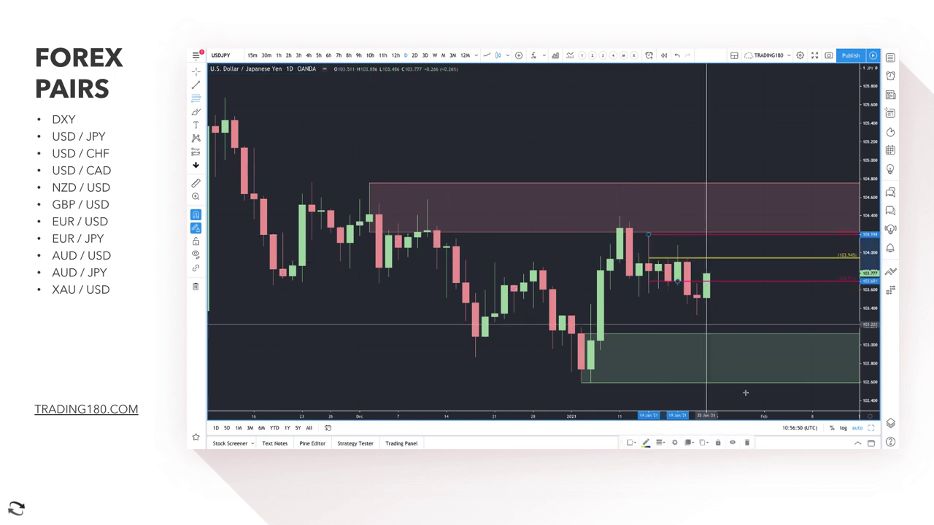
{"action": "left_click", "coordinate": [632, 443]}
{"action": "left_click", "coordinate": [642, 329]}
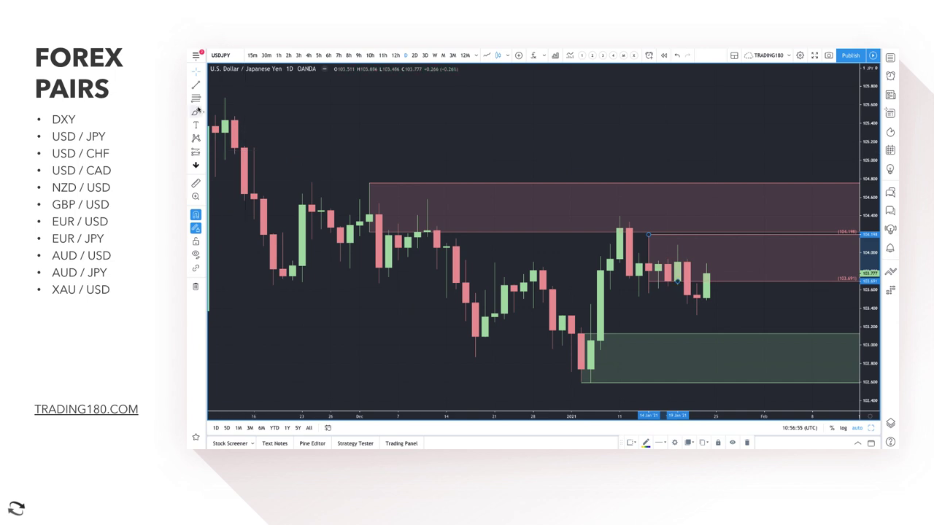
- Brush a projected USDJPY path falling into the green demand zone and rebounding, and delete it
{"action": "left_click", "coordinate": [196, 113]}
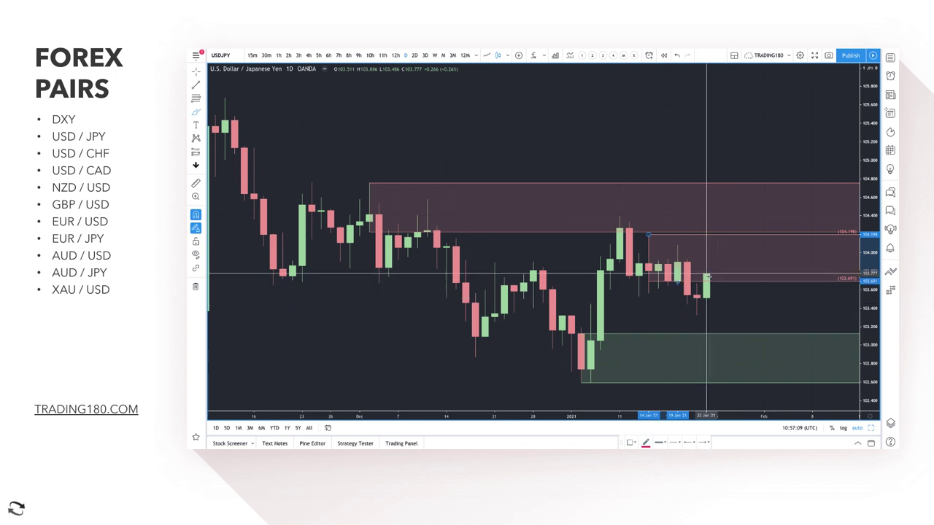
{"action": "mouse_move", "coordinate": [707, 276]}
{"action": "left_mouse_down"}
{"action": "mouse_move", "coordinate": [736, 360]}
{"action": "mouse_move", "coordinate": [786, 292]}
{"action": "mouse_move", "coordinate": [784, 328]}
{"action": "left_mouse_up"}
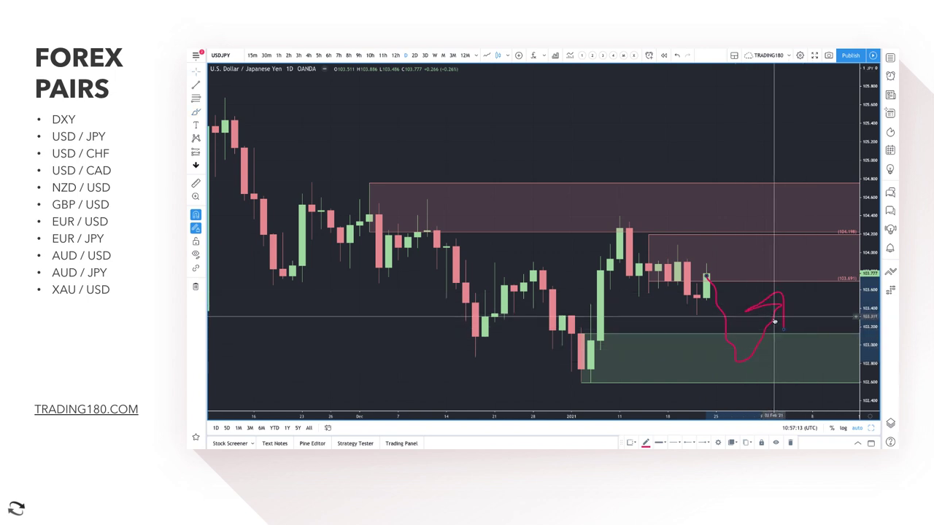
{"action": "key", "text": "Delete"}
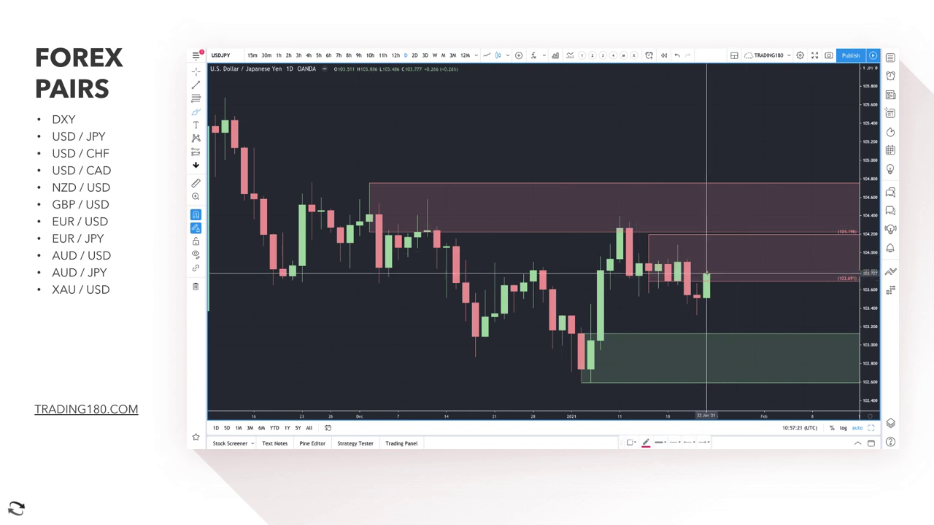
- Brush a projected USDJPY path rising into the upper supply zone, pulling back and turning up again, and delete the strokes
{"action": "left_click_drag", "start_coordinate": [706, 267], "coordinate": [727, 206]}
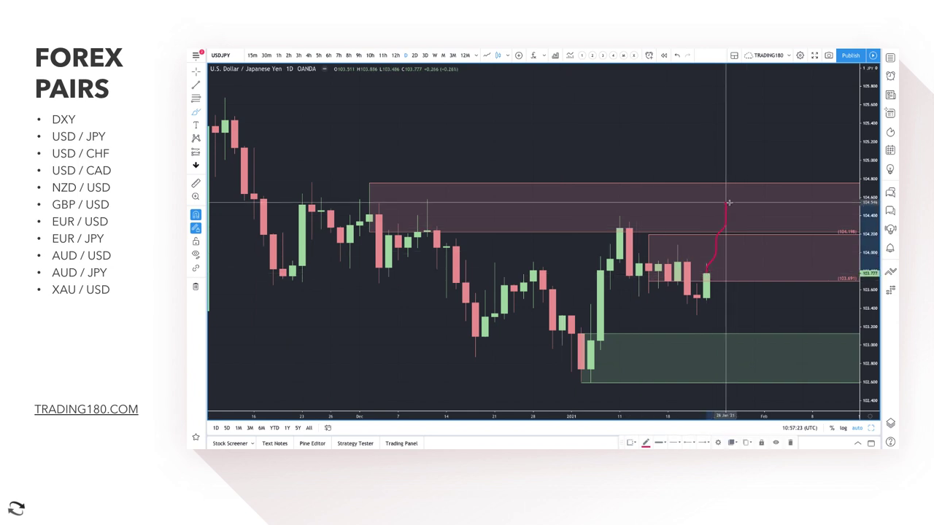
{"action": "mouse_move", "coordinate": [731, 209]}
{"action": "left_mouse_down"}
{"action": "mouse_move", "coordinate": [748, 286]}
{"action": "mouse_move", "coordinate": [781, 267]}
{"action": "mouse_move", "coordinate": [781, 240]}
{"action": "left_mouse_up"}
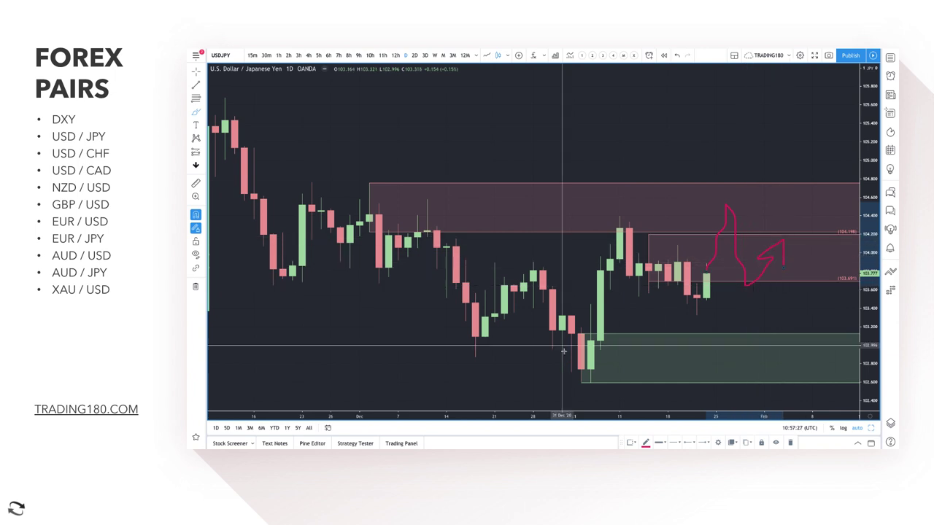
{"action": "key", "text": "Delete"}
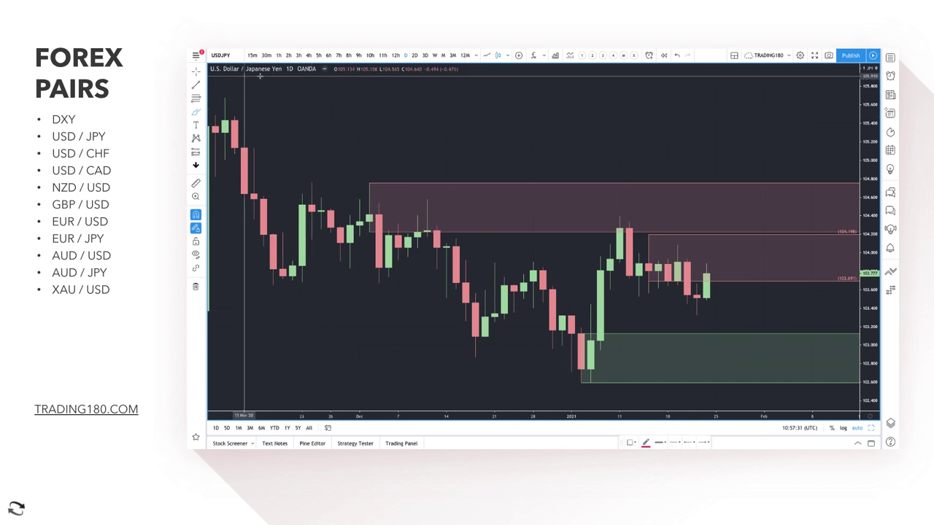
- Brush a projected USDJPY path rising into the upper supply zone and reversing downward with an arrowhead
{"action": "left_click", "coordinate": [551, 209]}
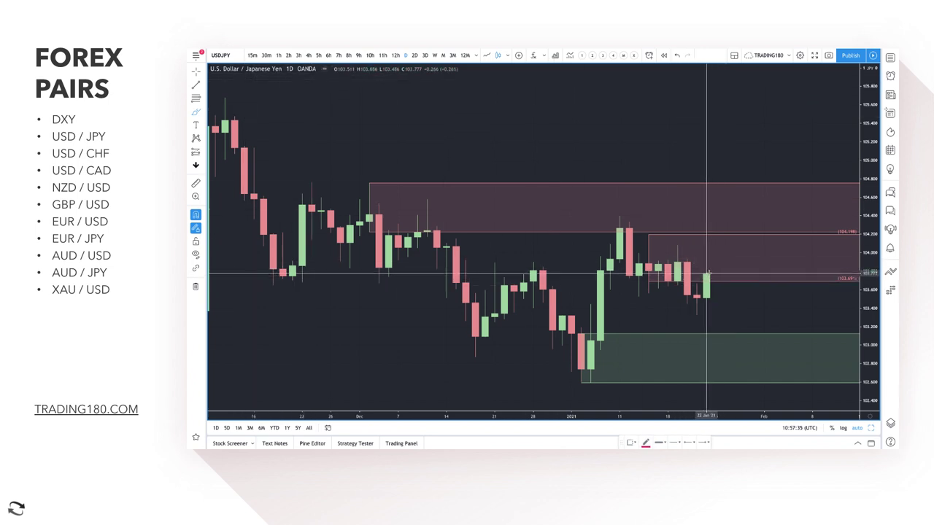
{"action": "mouse_move", "coordinate": [706, 273]}
{"action": "left_mouse_down"}
{"action": "mouse_move", "coordinate": [735, 204]}
{"action": "mouse_move", "coordinate": [755, 219]}
{"action": "mouse_move", "coordinate": [782, 292]}
{"action": "mouse_move", "coordinate": [792, 275]}
{"action": "left_mouse_up"}
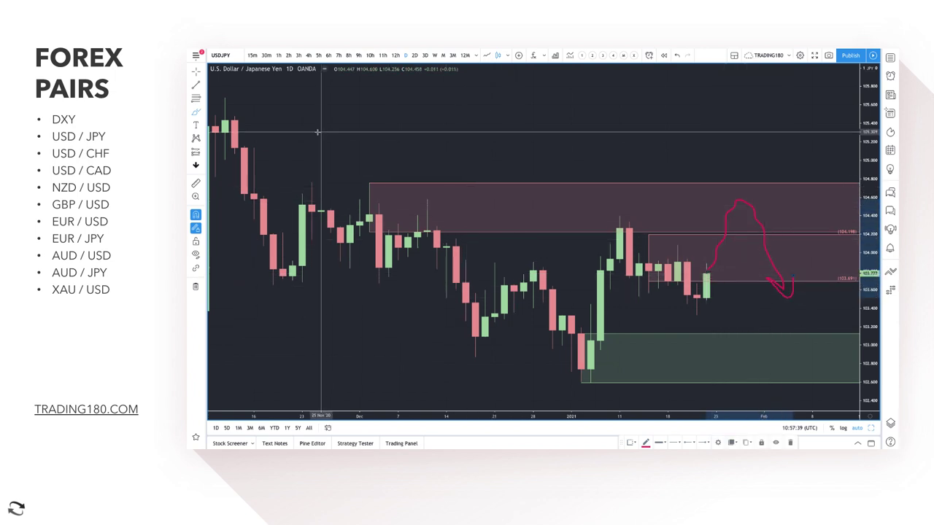
- Draw a supply zone between 105.302 and 105.678 from the 11 November candle on USDJPY, and delete the freehand reversal path
{"action": "scroll", "coordinate": [241, 145], "scroll_direction": "down", "scroll_amount": 2}
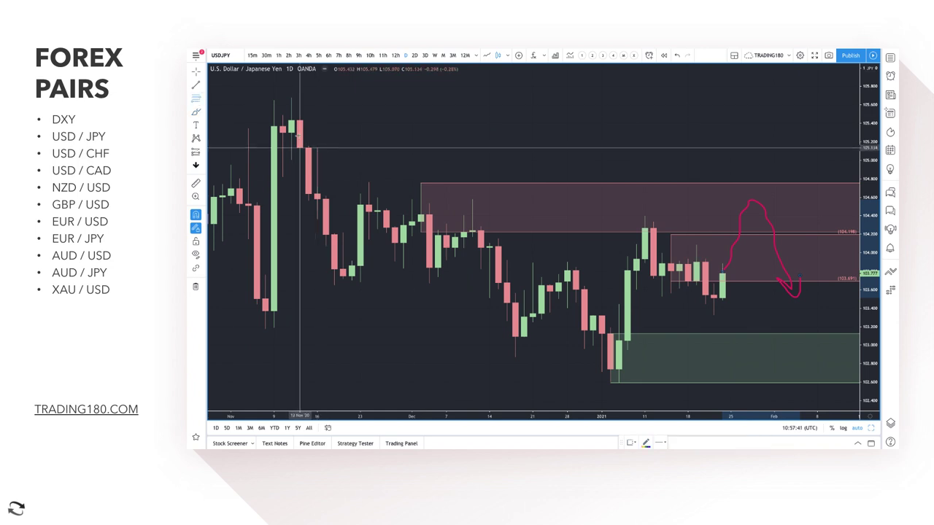
{"action": "mouse_move", "coordinate": [290, 132]}
{"action": "left_mouse_down"}
{"action": "mouse_move", "coordinate": [290, 88]}
{"action": "mouse_move", "coordinate": [289, 98]}
{"action": "left_mouse_up"}
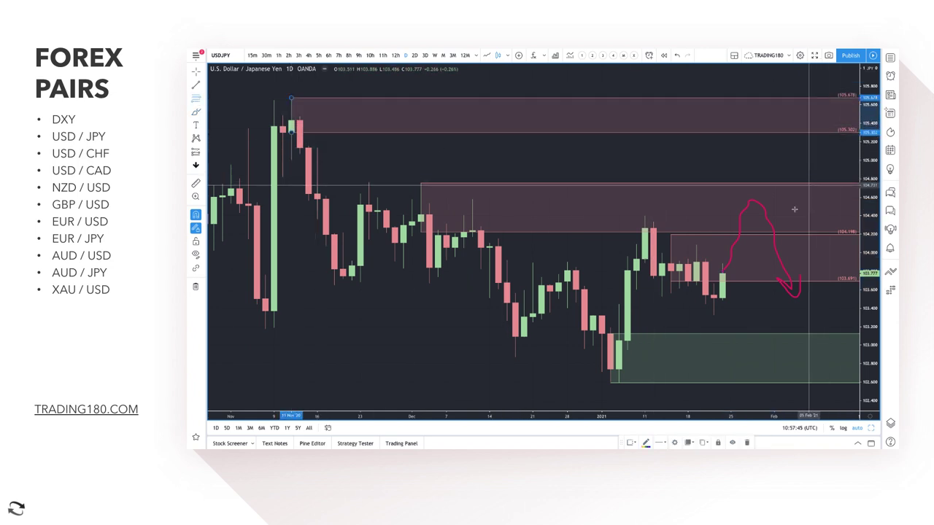
{"action": "left_click", "coordinate": [767, 222]}
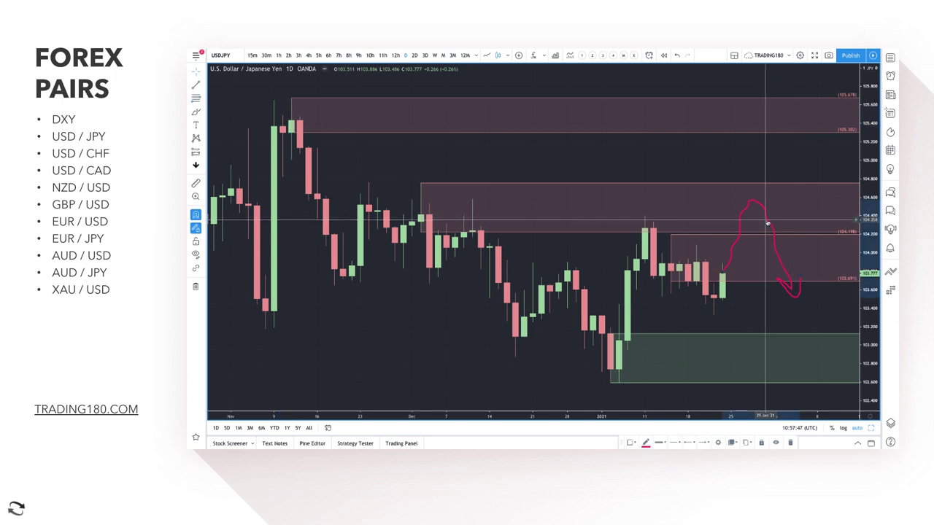
{"action": "key", "text": "Delete"}
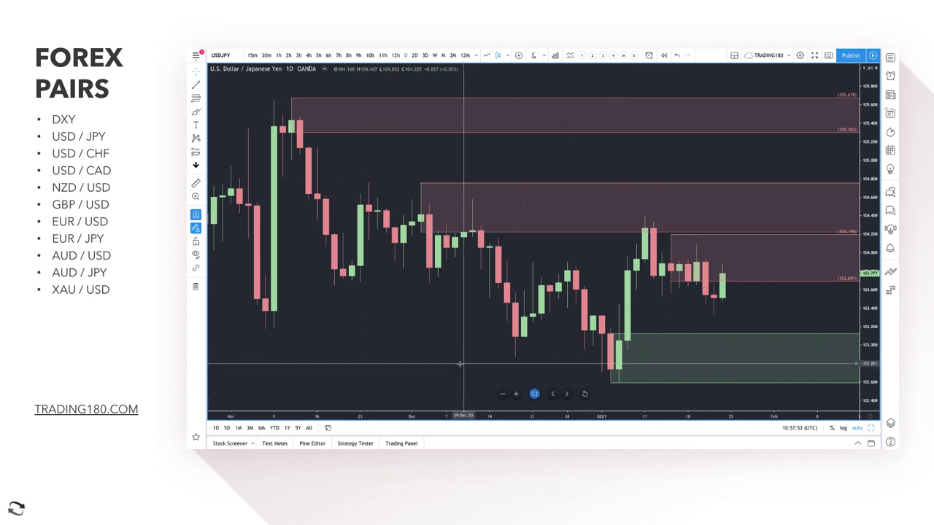
{"action": "right_click", "coordinate": [459, 246]}
{"action": "left_click", "coordinate": [404, 348]}
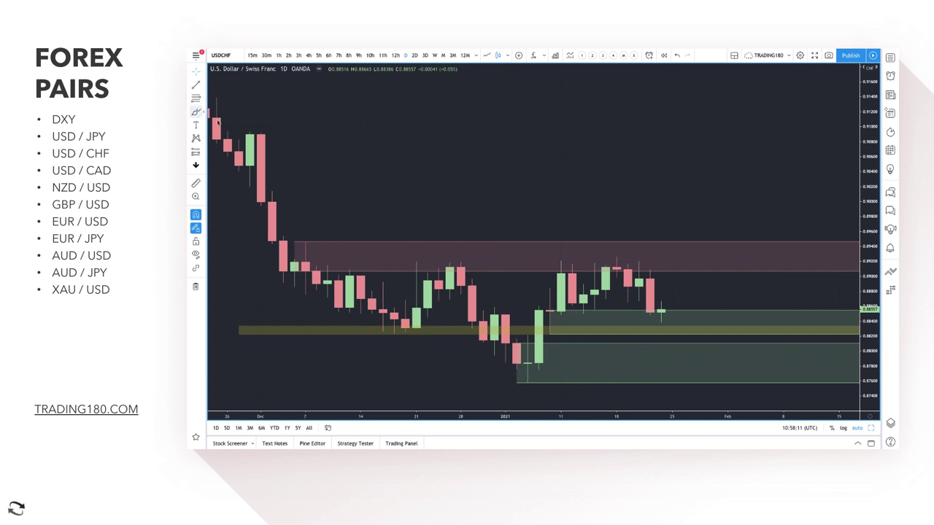
- Brush a circle around the latest USDCHF candles and a rising arrow out of the lower green demand zone
{"action": "left_click", "coordinate": [196, 111]}
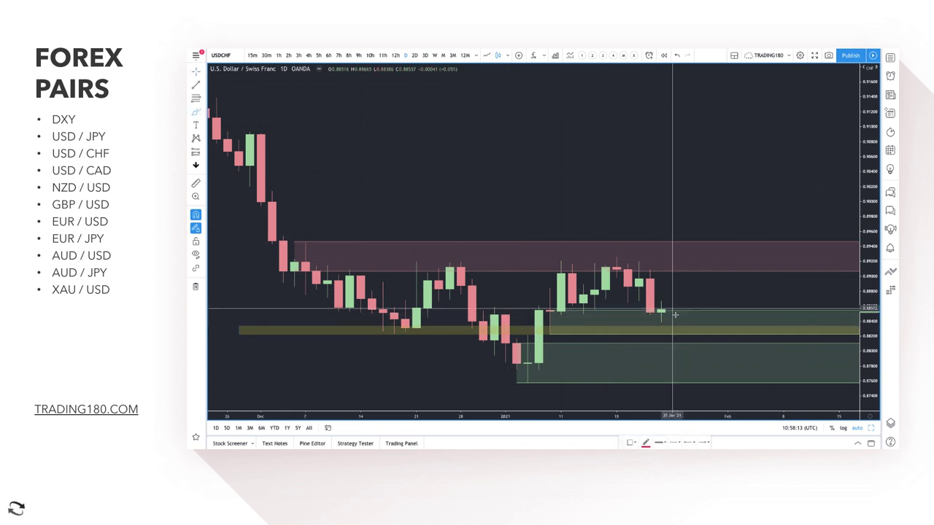
{"action": "mouse_move", "coordinate": [671, 300]}
{"action": "left_mouse_down"}
{"action": "mouse_move", "coordinate": [653, 313]}
{"action": "mouse_move", "coordinate": [684, 310]}
{"action": "mouse_move", "coordinate": [670, 328]}
{"action": "left_mouse_up"}
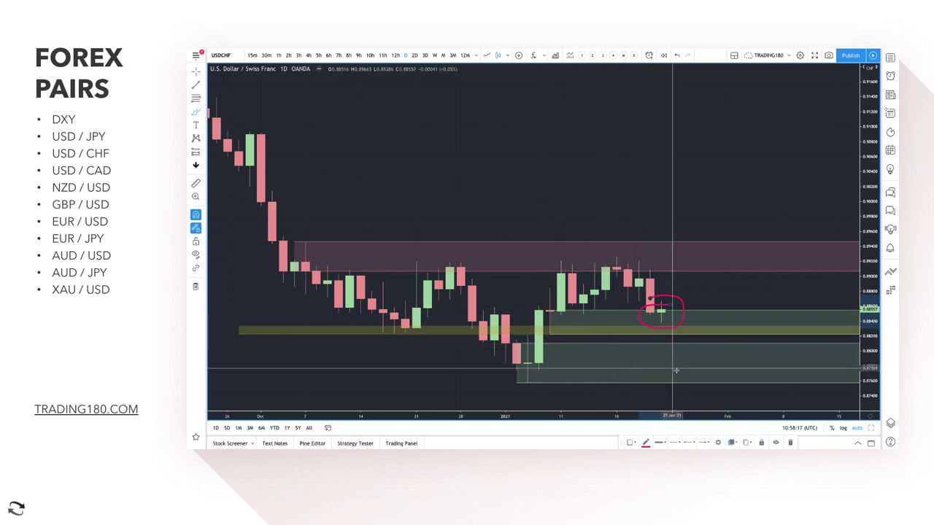
{"action": "mouse_move", "coordinate": [676, 371]}
{"action": "left_mouse_down"}
{"action": "mouse_move", "coordinate": [728, 316]}
{"action": "mouse_move", "coordinate": [739, 327]}
{"action": "left_mouse_up"}
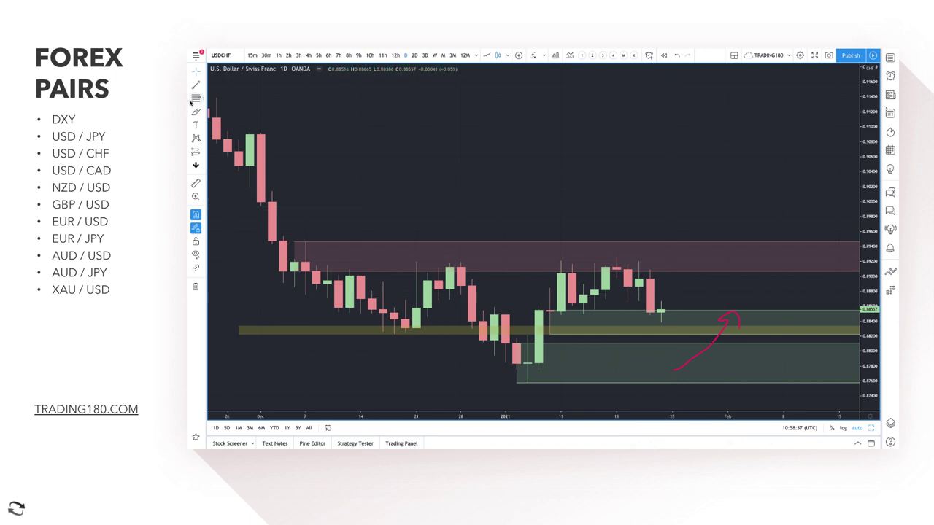
- Draw a dealing range with a yellow midline on USDCHF from the 7 December high to the 6 January low
{"action": "left_click", "coordinate": [305, 242]}
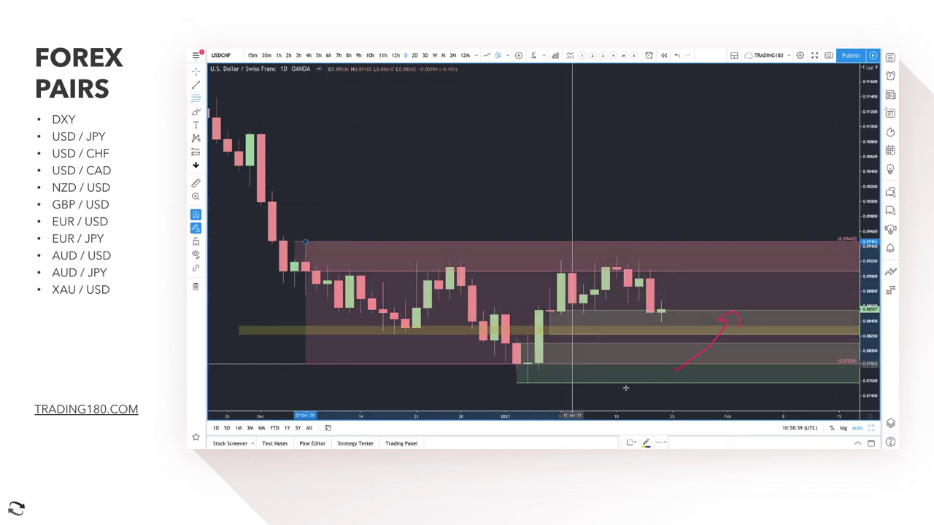
{"action": "left_click", "coordinate": [631, 443]}
{"action": "left_click", "coordinate": [644, 351]}
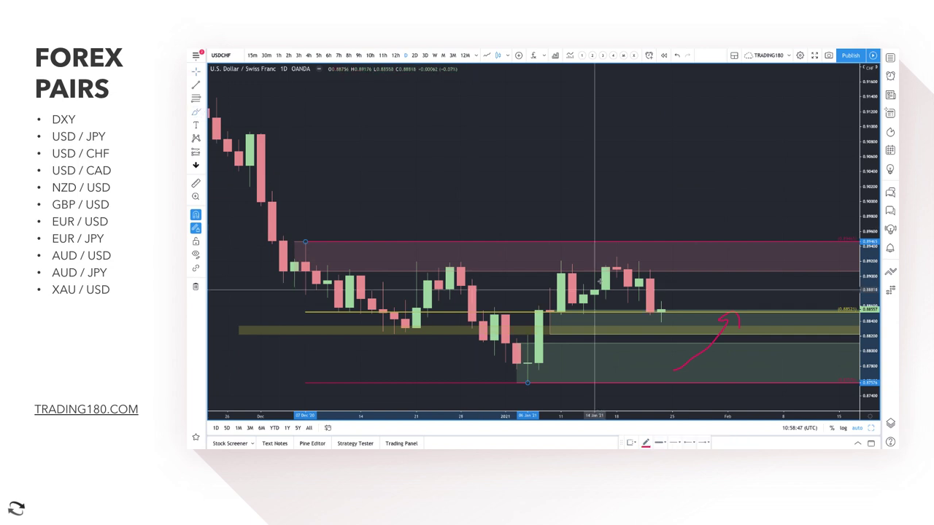
- Brush a circle around the latest USDCHF candle at the range midline, and delete the freehand circle and rising arrow
{"action": "left_click", "coordinate": [666, 311]}
{"action": "mouse_move", "coordinate": [663, 307]}
{"action": "left_mouse_down"}
{"action": "mouse_move", "coordinate": [653, 315]}
{"action": "mouse_move", "coordinate": [670, 319]}
{"action": "mouse_move", "coordinate": [659, 321]}
{"action": "mouse_move", "coordinate": [666, 310]}
{"action": "left_mouse_up"}
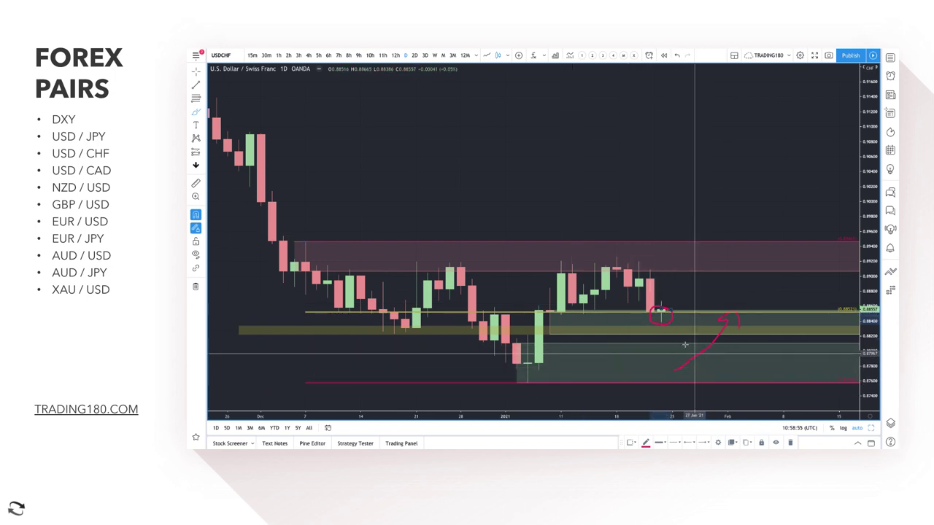
{"action": "left_click_drag", "start_coordinate": [685, 336], "coordinate": [689, 366]}
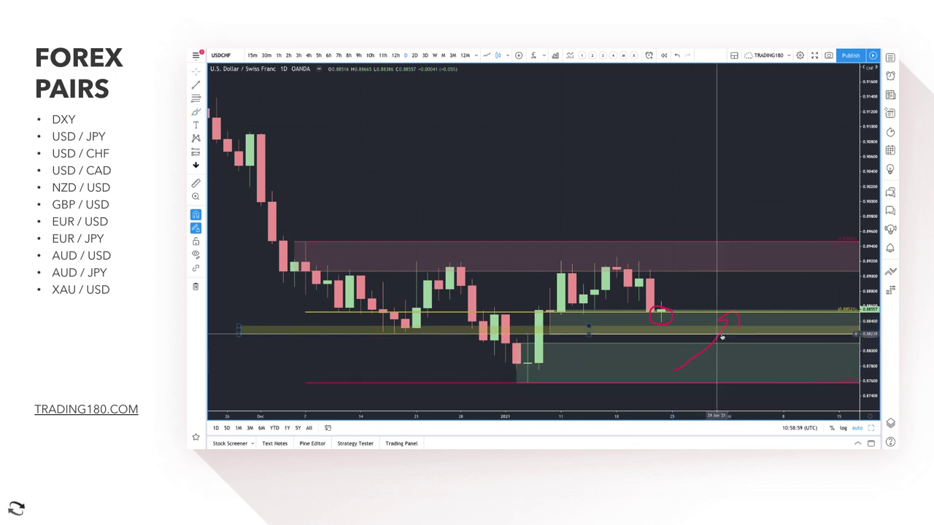
{"action": "key", "text": "Delete"}
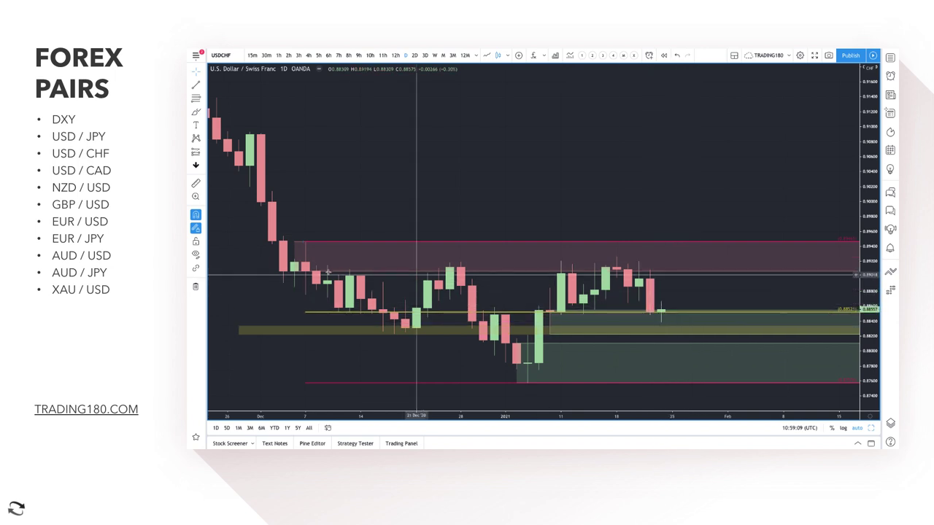
{"action": "mouse_move", "coordinate": [642, 272]}
{"action": "left_mouse_down"}
{"action": "mouse_move", "coordinate": [663, 301]}
{"action": "mouse_move", "coordinate": [639, 292]}
{"action": "left_mouse_up"}
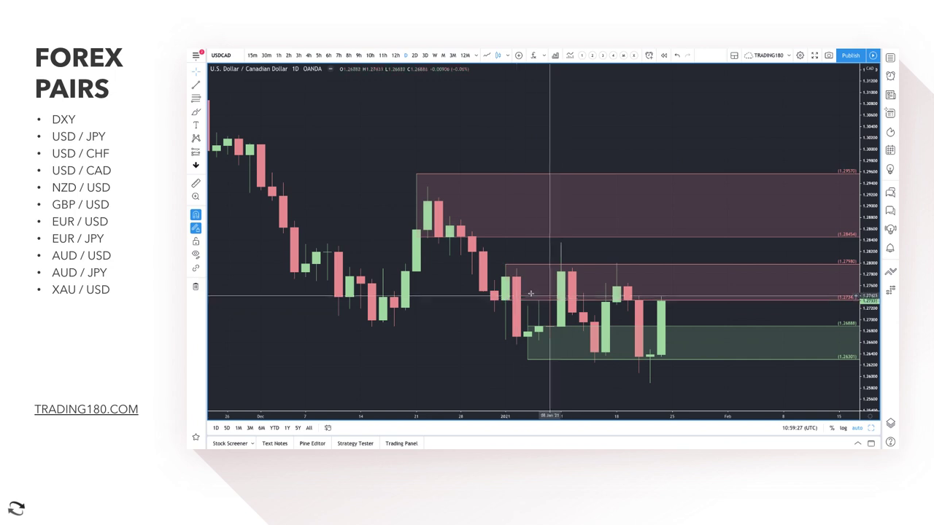
- Resize the lower USDCAD supply zone to span 1.28355 to 1.27313, starting at the 11 January candle's high
{"action": "left_click_drag", "start_coordinate": [506, 299], "coordinate": [619, 305]}
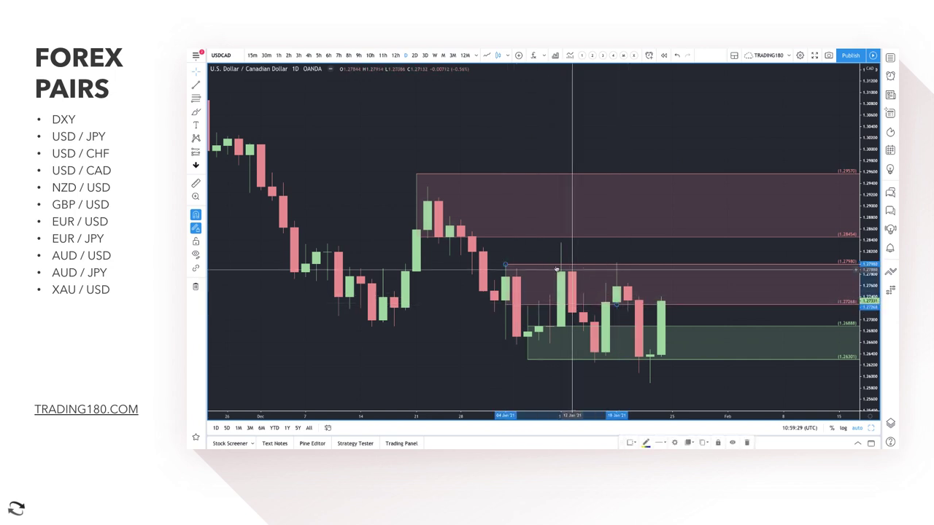
{"action": "mouse_move", "coordinate": [506, 264]}
{"action": "left_mouse_down"}
{"action": "mouse_move", "coordinate": [546, 247]}
{"action": "mouse_move", "coordinate": [530, 261]}
{"action": "mouse_move", "coordinate": [586, 246]}
{"action": "left_mouse_up"}
{"action": "scroll", "coordinate": [613, 277], "scroll_direction": "right", "scroll_amount": 3}
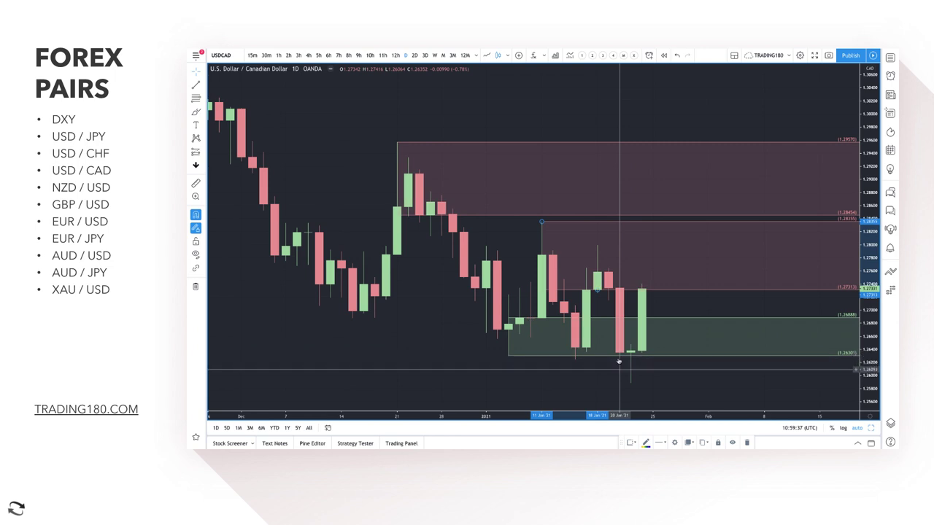
- Brush a circle at the latest USDCAD price, one path falling below demand and another reversing from upper supply, and clear the strokes
{"action": "left_click", "coordinate": [196, 114]}
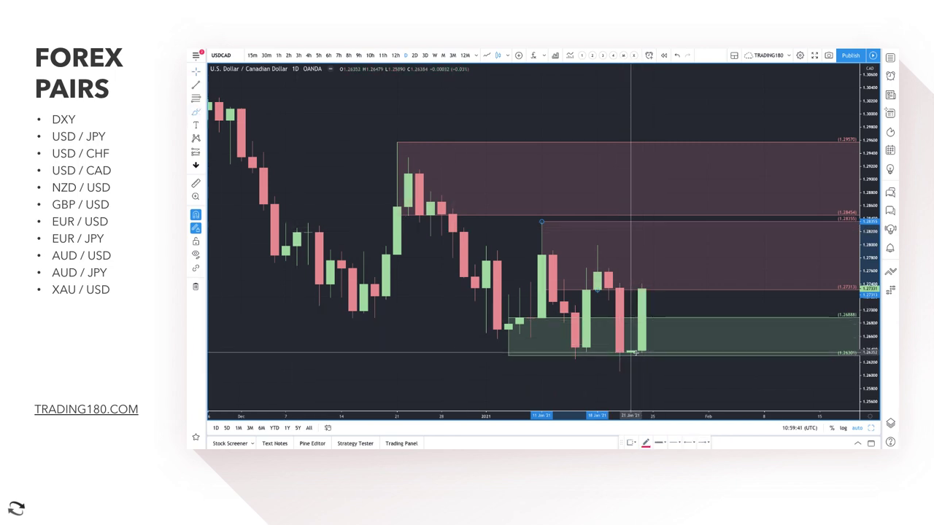
{"action": "scroll", "coordinate": [635, 353], "scroll_direction": "down", "scroll_amount": 8}
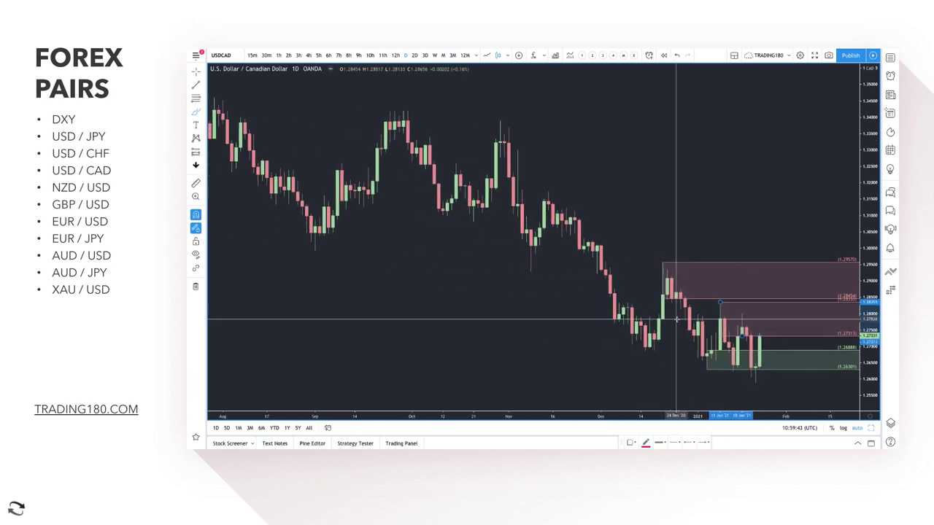
{"action": "scroll", "coordinate": [677, 319], "scroll_direction": "down", "scroll_amount": 4}
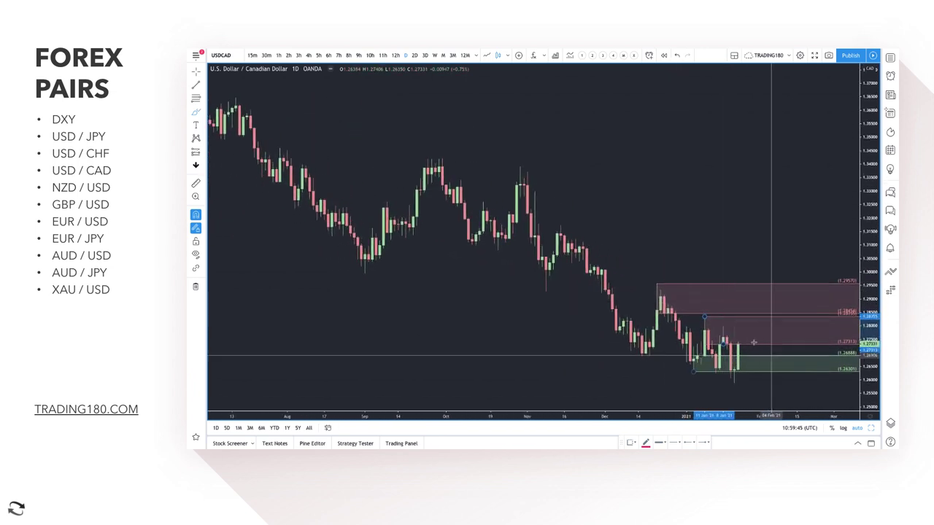
{"action": "left_click_drag", "start_coordinate": [750, 333], "coordinate": [768, 381]}
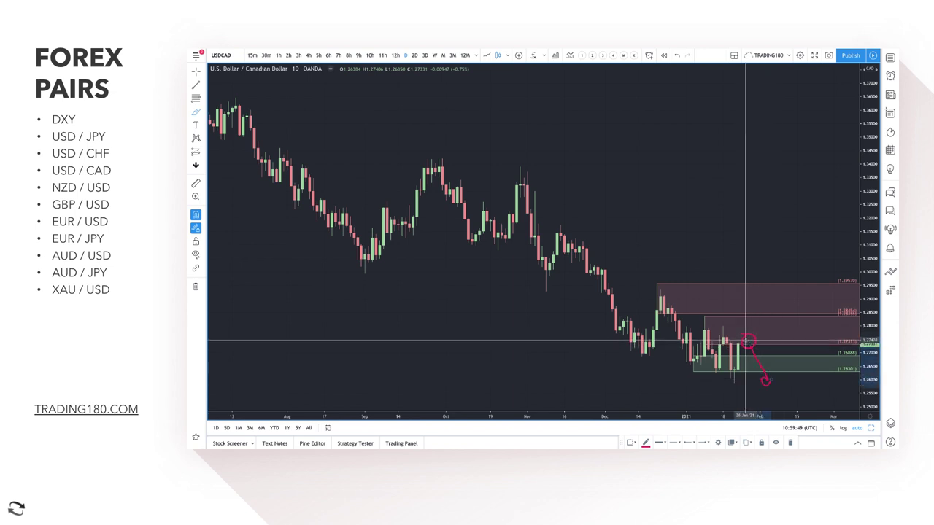
{"action": "mouse_move", "coordinate": [759, 305]}
{"action": "left_mouse_down"}
{"action": "mouse_move", "coordinate": [765, 297]}
{"action": "mouse_move", "coordinate": [786, 330]}
{"action": "left_mouse_up"}
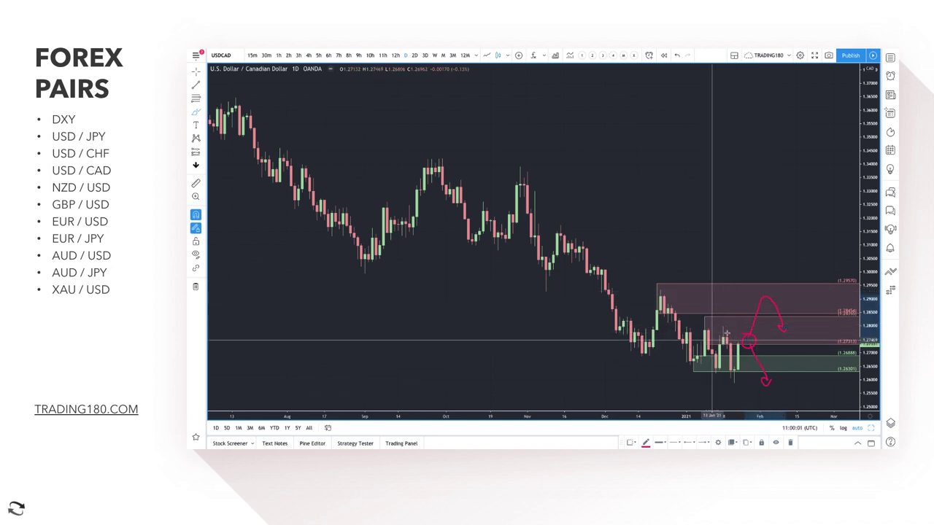
{"action": "mouse_move", "coordinate": [727, 341]}
{"action": "left_mouse_down"}
{"action": "mouse_move", "coordinate": [717, 332]}
{"action": "mouse_move", "coordinate": [725, 322]}
{"action": "left_mouse_up"}
{"action": "scroll", "coordinate": [720, 314], "scroll_direction": "up", "scroll_amount": 3}
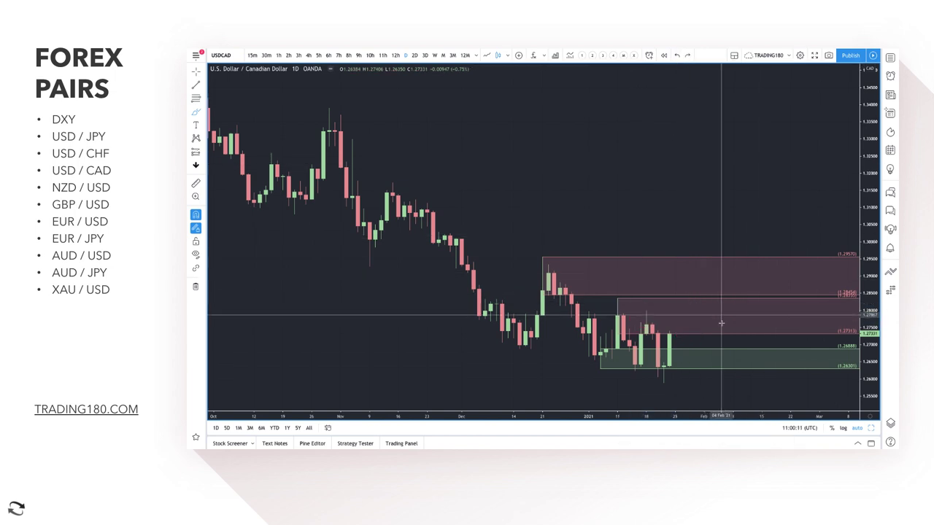
- Brush a projected USDCAD decline from the upper supply zone into the green demand zone, and clear the stroke
{"action": "left_click", "coordinate": [200, 113]}
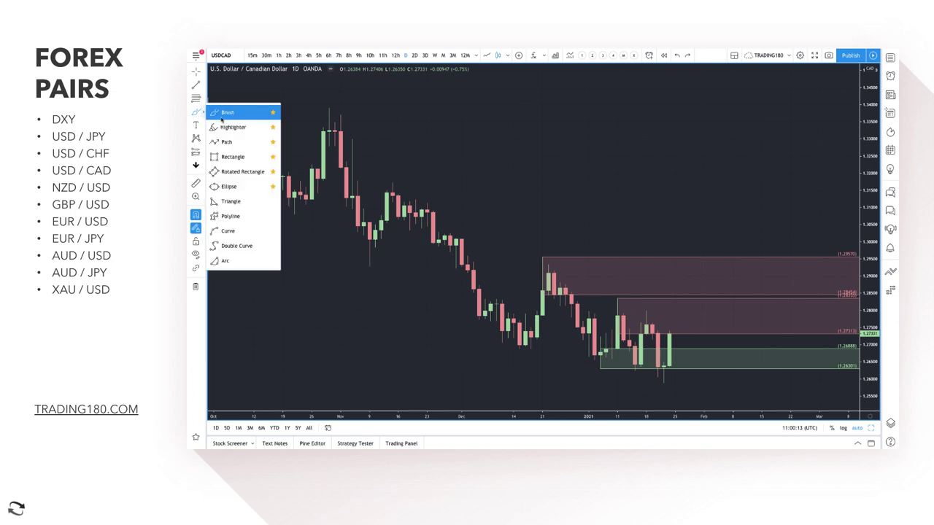
{"action": "left_click", "coordinate": [230, 114]}
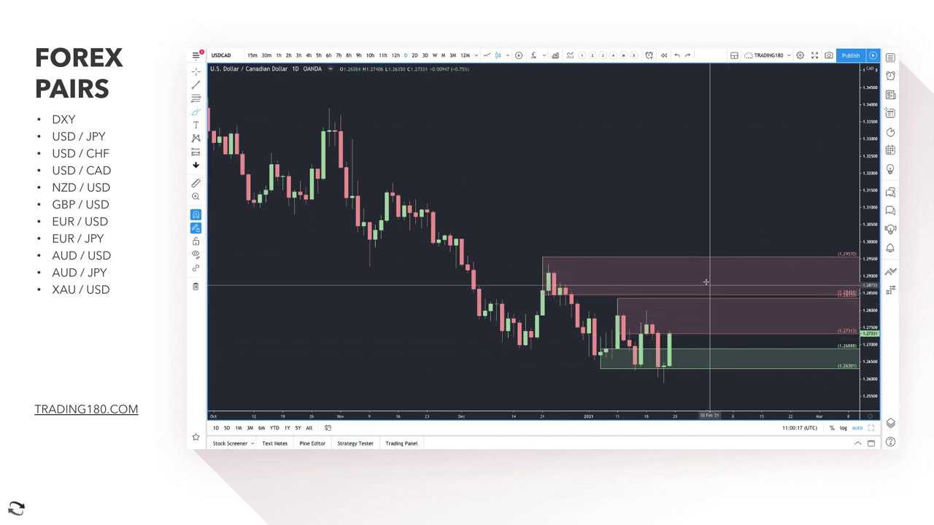
{"action": "mouse_move", "coordinate": [706, 283]}
{"action": "left_mouse_down"}
{"action": "mouse_move", "coordinate": [764, 347]}
{"action": "mouse_move", "coordinate": [751, 361]}
{"action": "left_mouse_up"}
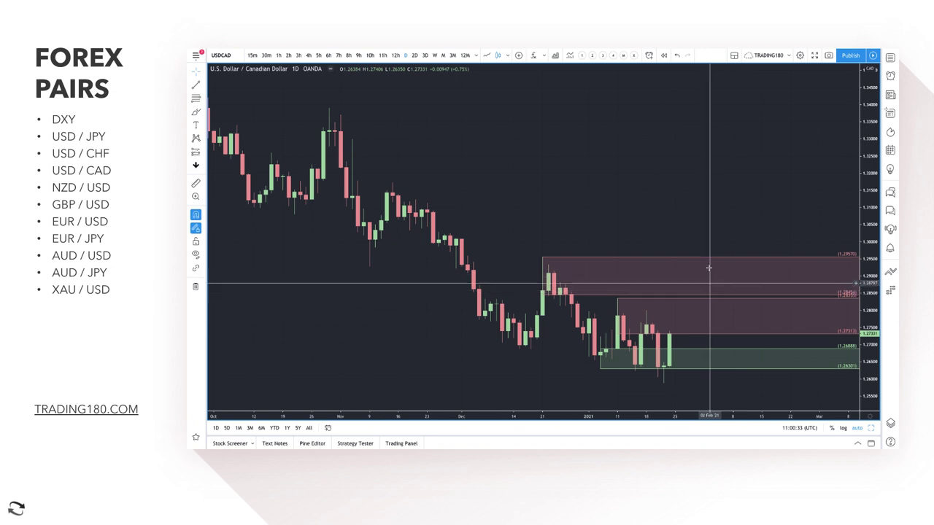
- Redraw the USDCAD demand zone from the 8 January candle down to the 21 January low, spanning 1.26888 to 1.25890
{"action": "mouse_move", "coordinate": [536, 394]}
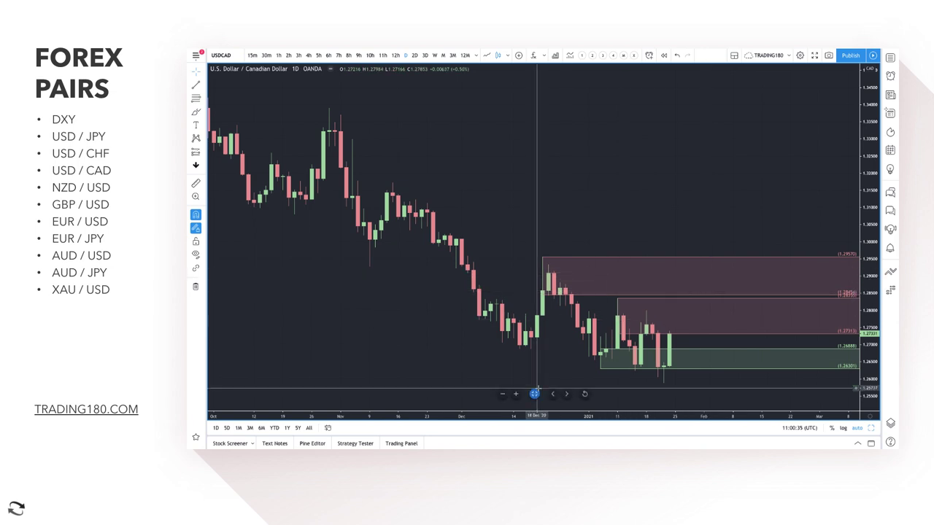
{"action": "scroll", "coordinate": [567, 387], "scroll_direction": "up", "scroll_amount": 3}
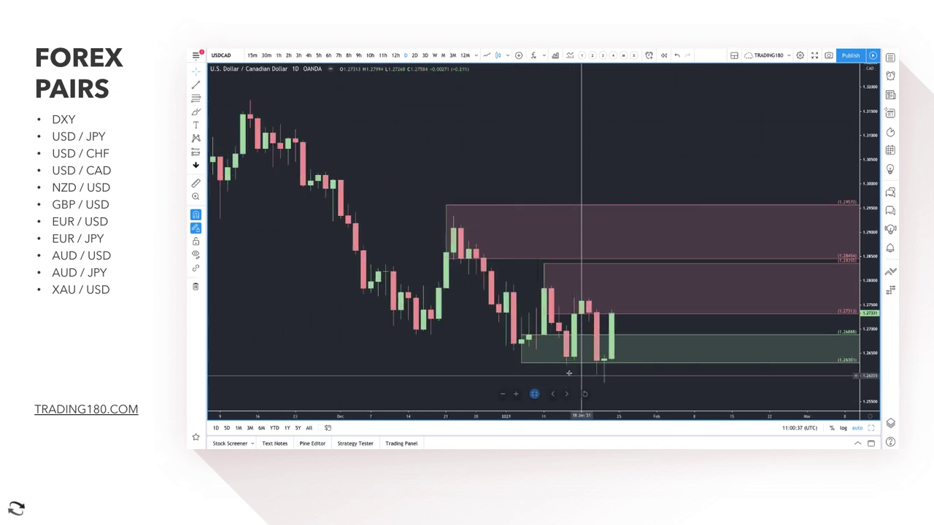
{"action": "left_click", "coordinate": [604, 382]}
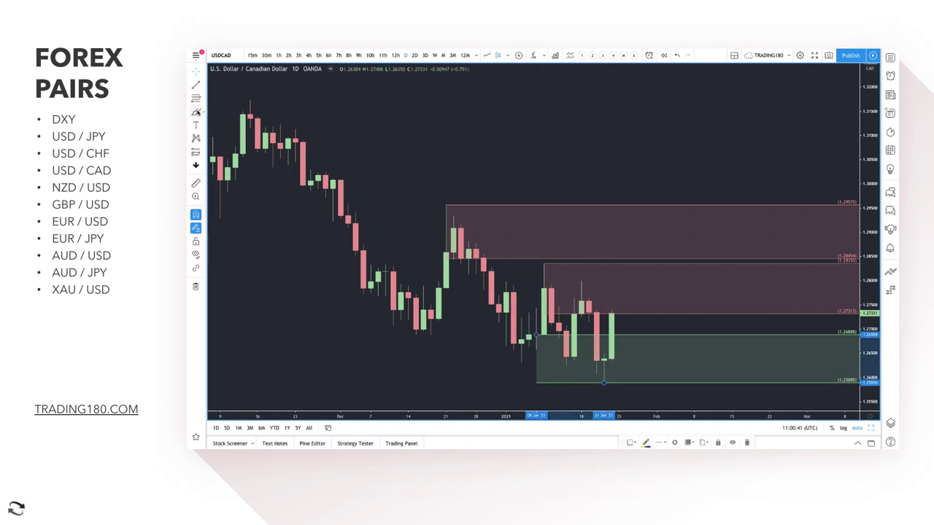
- Brush two USDCAD paths bouncing from the demand zone, one directly and one after reaching upper supply, and undo the strokes
{"action": "left_click", "coordinate": [195, 112]}
{"action": "mouse_move", "coordinate": [611, 310]}
{"action": "left_mouse_down"}
{"action": "mouse_move", "coordinate": [646, 372]}
{"action": "mouse_move", "coordinate": [691, 315]}
{"action": "left_mouse_up"}
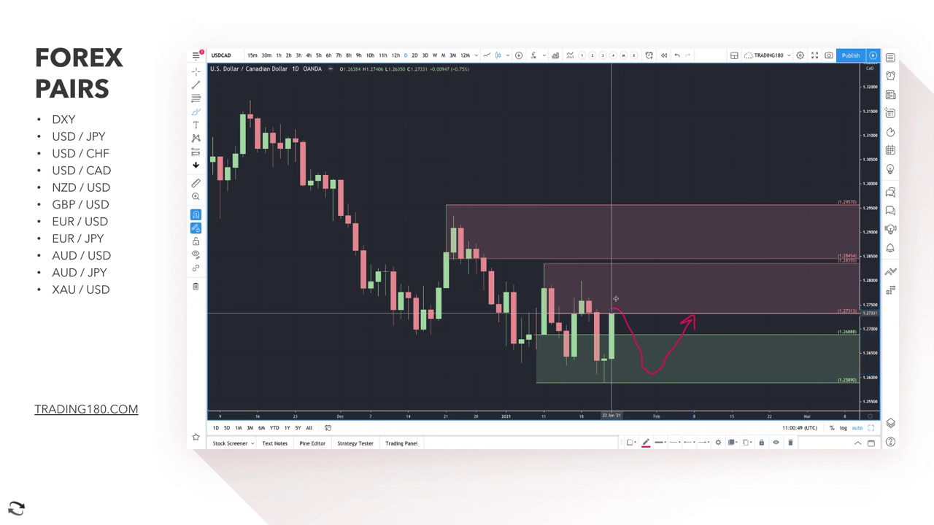
{"action": "mouse_move", "coordinate": [616, 299]}
{"action": "left_mouse_down"}
{"action": "mouse_move", "coordinate": [635, 229]}
{"action": "mouse_move", "coordinate": [690, 252]}
{"action": "mouse_move", "coordinate": [730, 373]}
{"action": "mouse_move", "coordinate": [776, 310]}
{"action": "mouse_move", "coordinate": [778, 323]}
{"action": "left_mouse_up"}
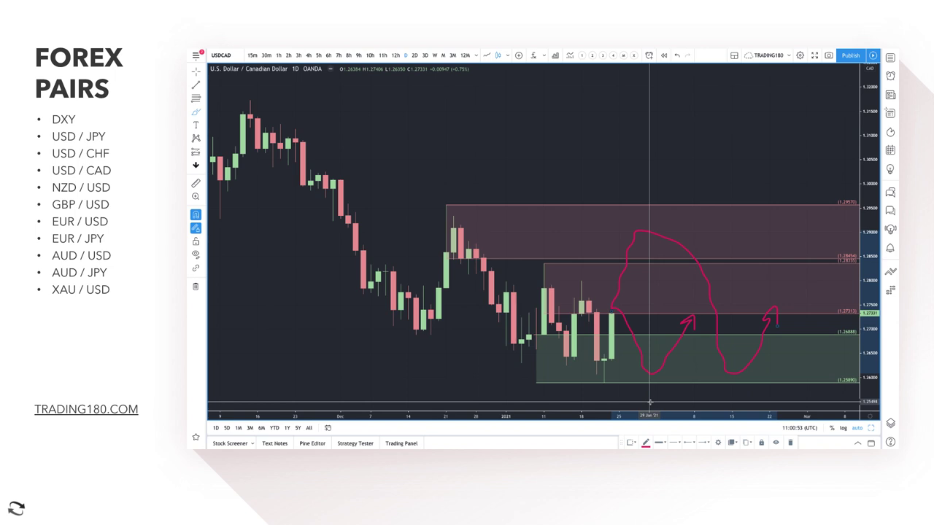
{"action": "left_click", "coordinate": [676, 55]}
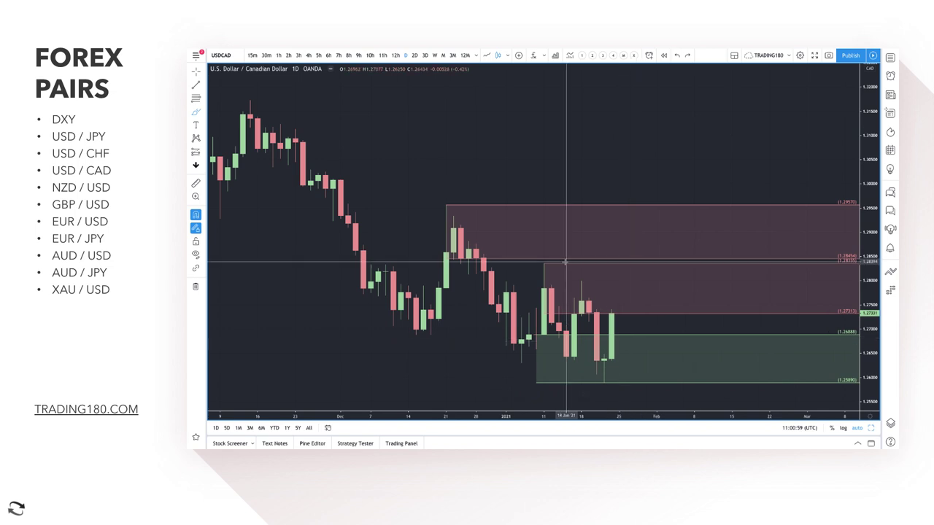
- Brush a circle around the 18 January candle's touch of the green demand zone on NZDUSD
{"action": "scroll", "coordinate": [631, 285], "scroll_direction": "up", "scroll_amount": 2}
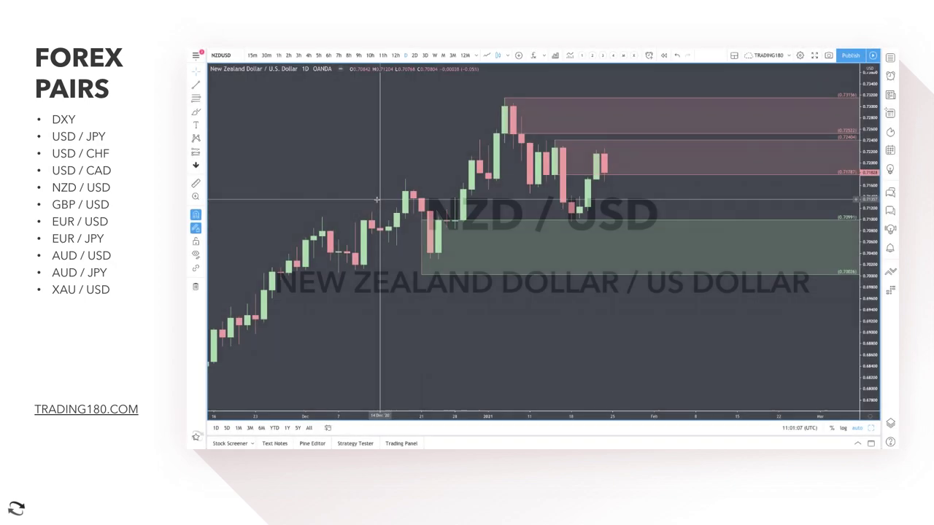
{"action": "scroll", "coordinate": [550, 187], "scroll_direction": "up", "scroll_amount": 3}
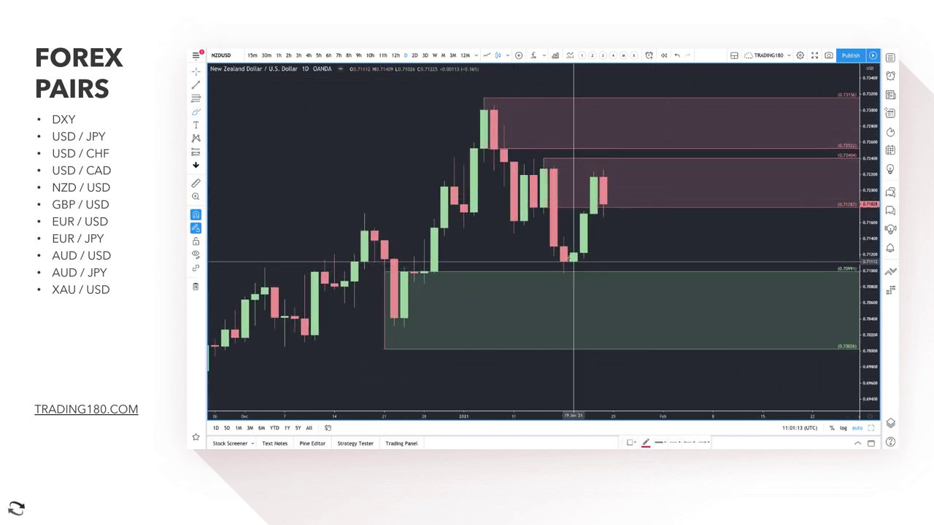
{"action": "mouse_move", "coordinate": [573, 260]}
{"action": "left_mouse_down"}
{"action": "mouse_move", "coordinate": [548, 277]}
{"action": "mouse_move", "coordinate": [574, 264]}
{"action": "left_mouse_up"}
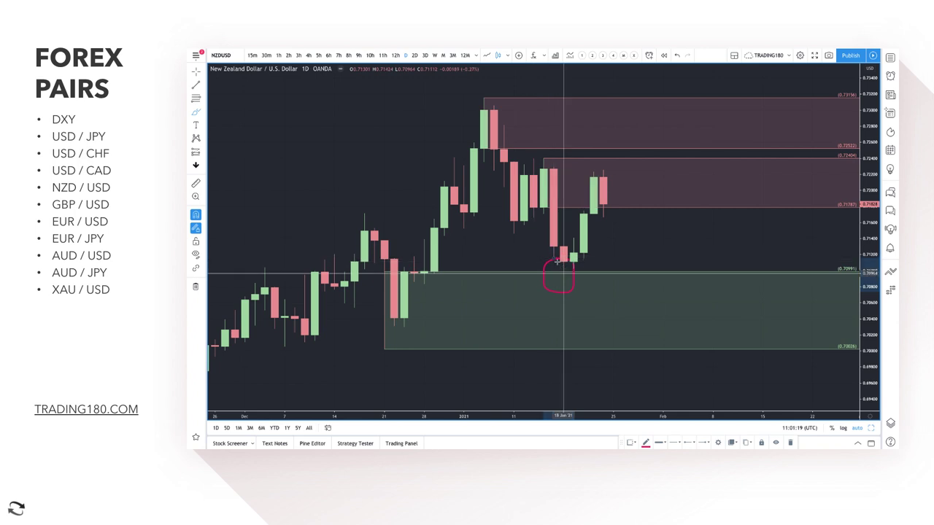
- Examine the circled NZDUSD low at the demand zone on the 1-hour chart, and return to the daily chart
{"action": "left_click", "coordinate": [278, 56]}
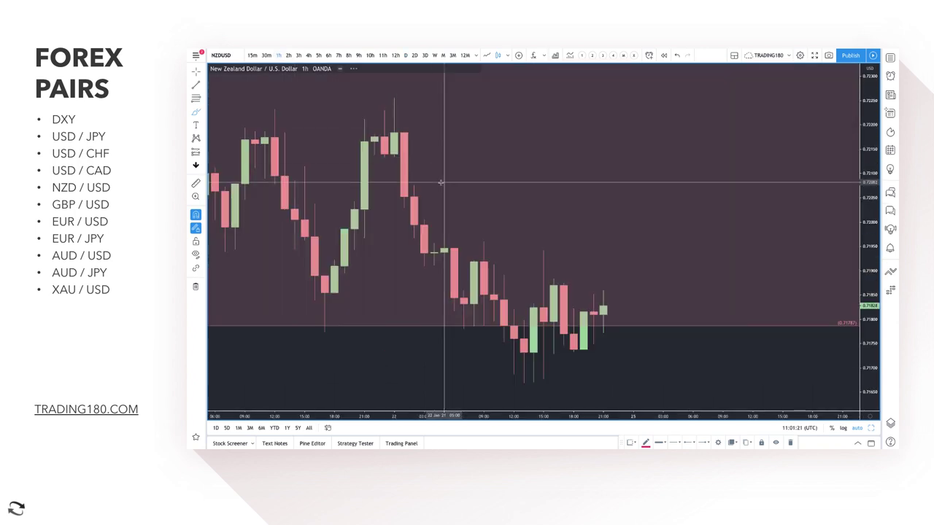
{"action": "scroll", "coordinate": [442, 183], "scroll_direction": "down", "scroll_amount": 3}
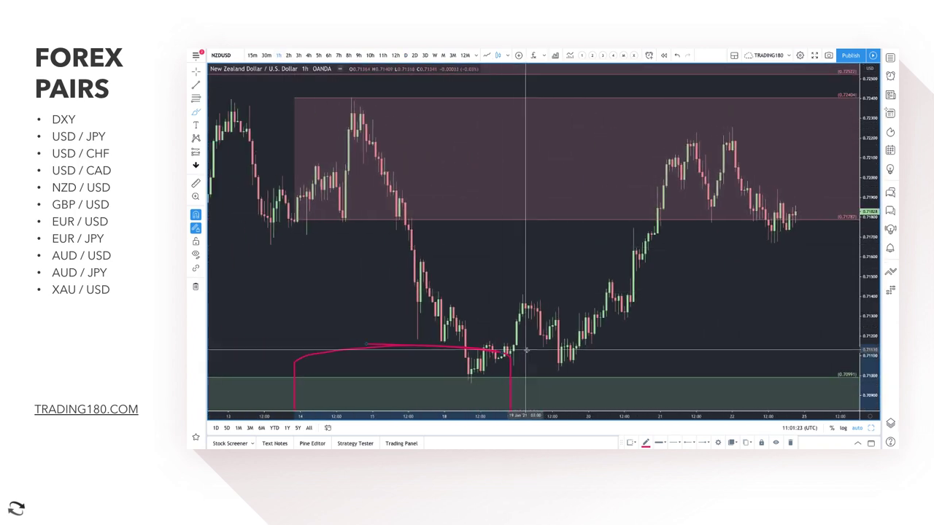
{"action": "scroll", "coordinate": [527, 352], "scroll_direction": "down", "scroll_amount": 2}
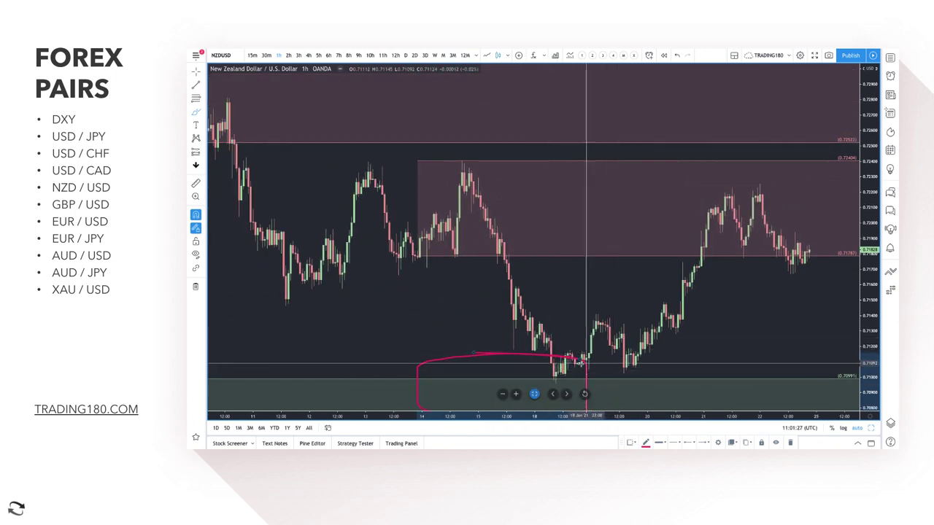
{"action": "left_click", "coordinate": [289, 55]}
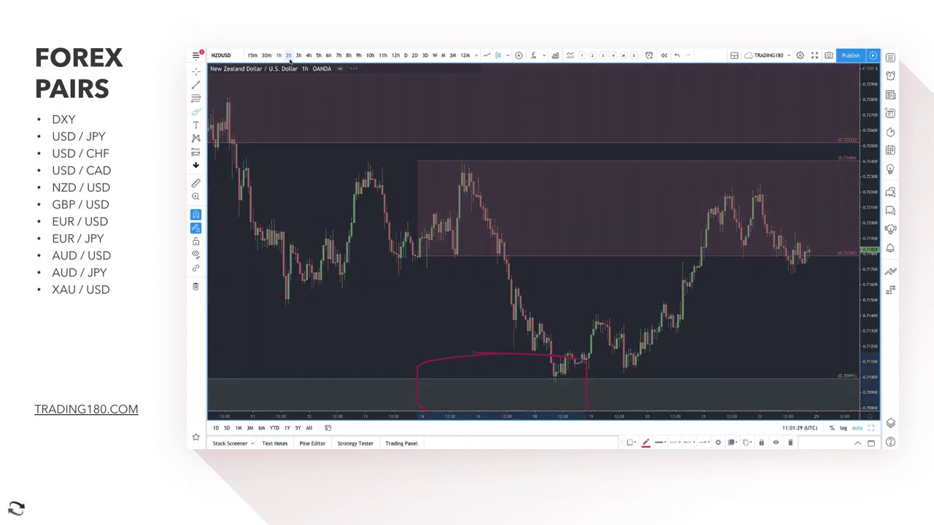
{"action": "left_click", "coordinate": [278, 55]}
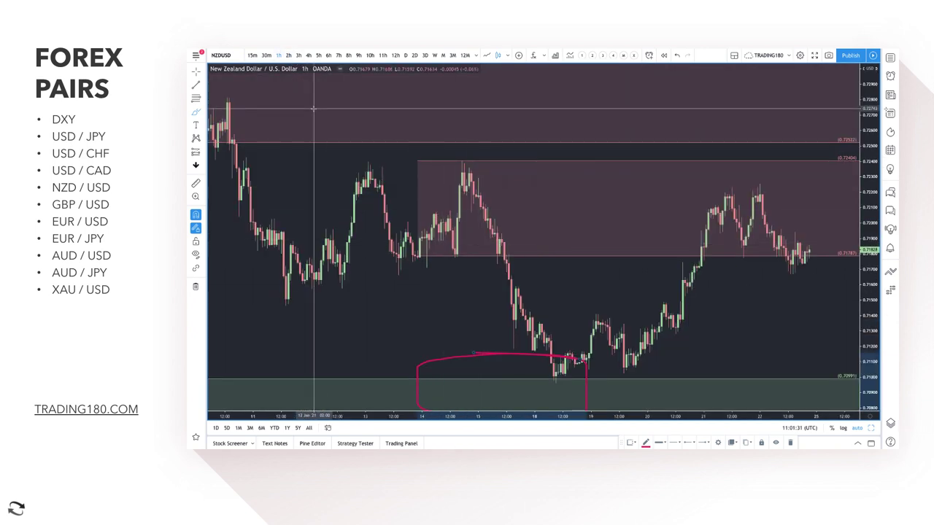
{"action": "left_click", "coordinate": [407, 55]}
{"action": "scroll", "coordinate": [605, 223], "scroll_direction": "up", "scroll_amount": 5}
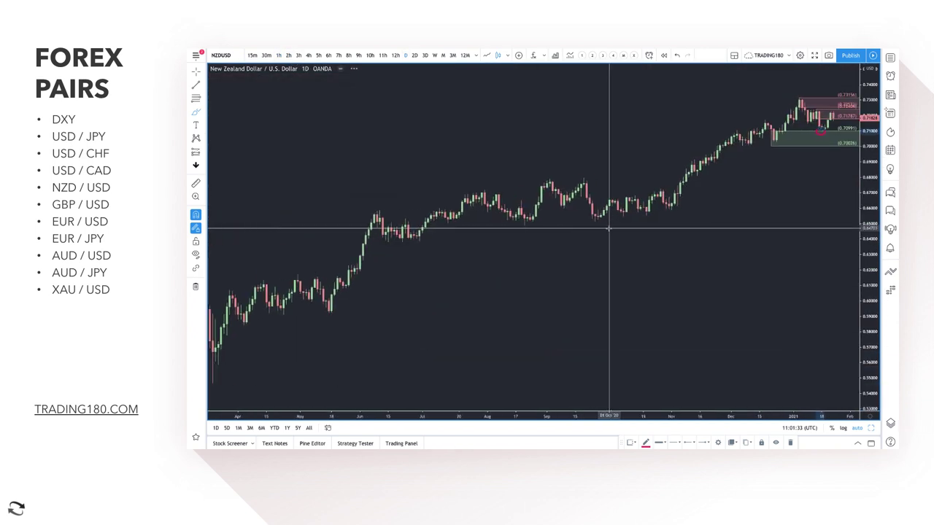
{"action": "scroll", "coordinate": [637, 259], "scroll_direction": "up", "scroll_amount": 1}
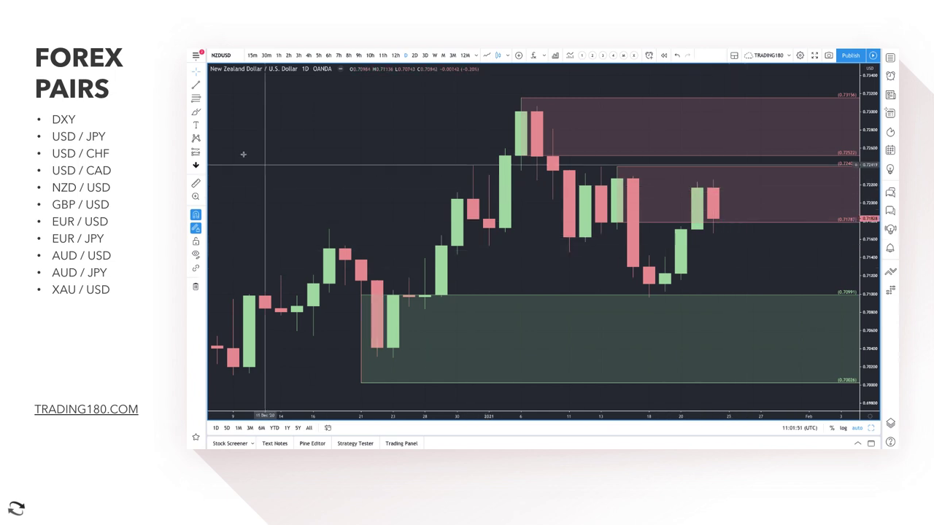
- Brush a circle around the latest NZDUSD candles in the lower supply zone and an arrow falling into the green demand zone
{"action": "left_click", "coordinate": [195, 113]}
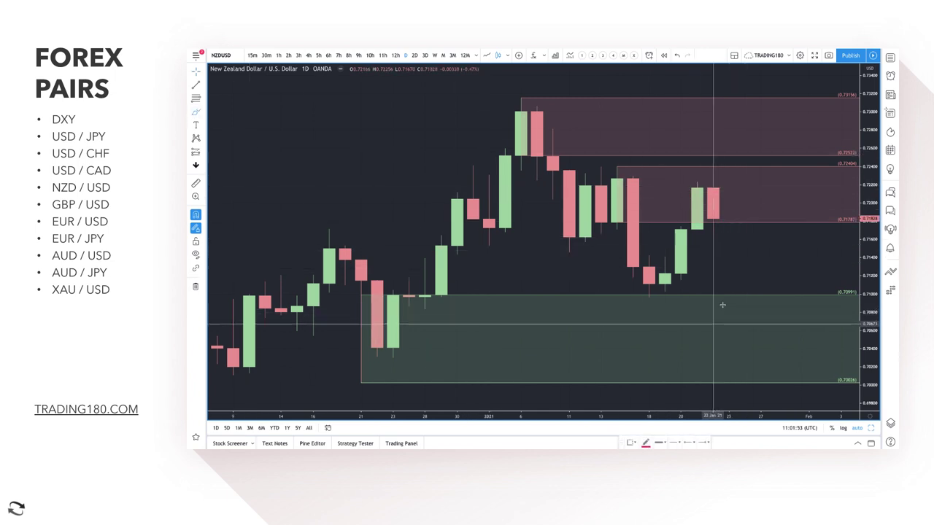
{"action": "scroll", "coordinate": [726, 175], "scroll_direction": "down", "scroll_amount": 3}
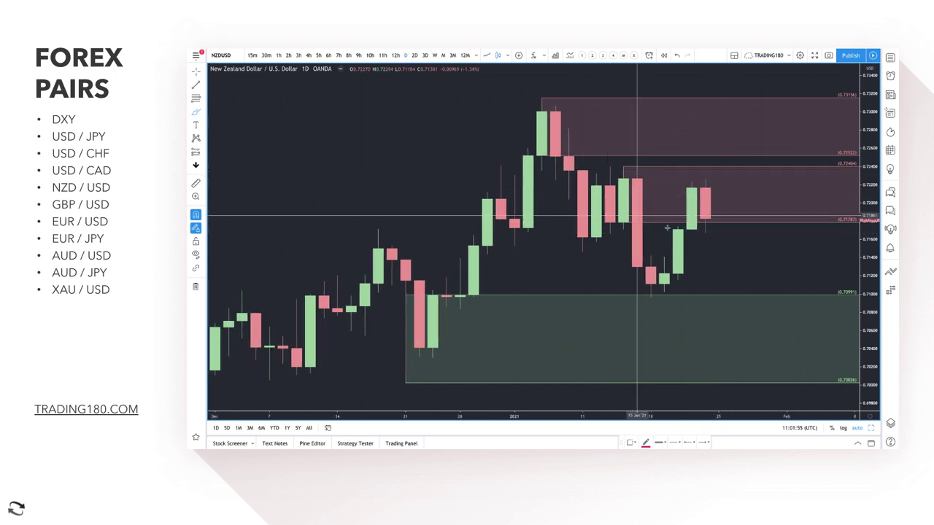
{"action": "scroll", "coordinate": [674, 187], "scroll_direction": "down", "scroll_amount": 2}
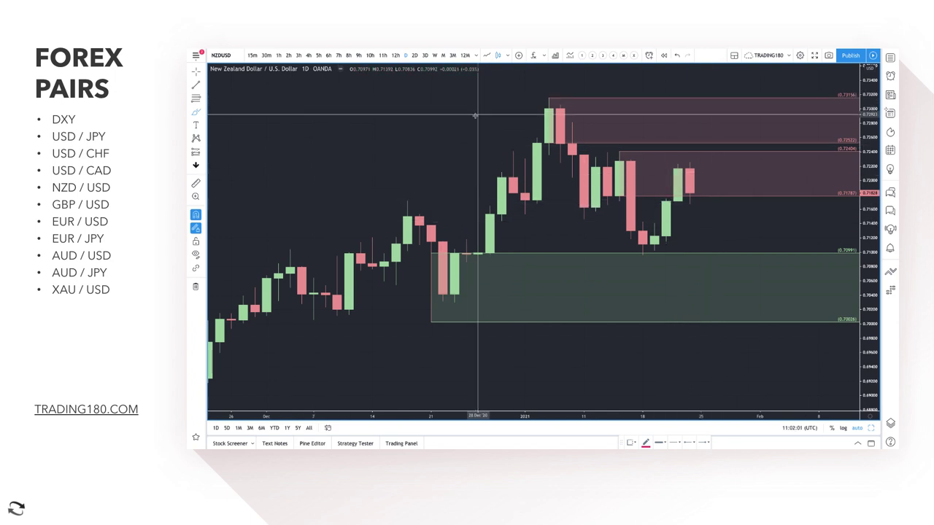
{"action": "mouse_move", "coordinate": [672, 160]}
{"action": "left_mouse_down"}
{"action": "mouse_move", "coordinate": [713, 173]}
{"action": "mouse_move", "coordinate": [736, 267]}
{"action": "left_mouse_up"}
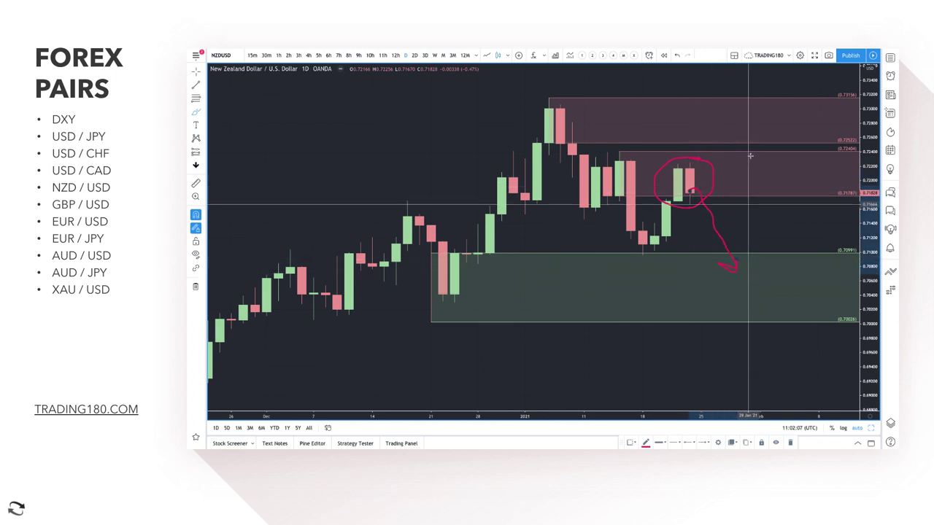
{"action": "mouse_move", "coordinate": [703, 121]}
{"action": "left_mouse_down"}
{"action": "mouse_move", "coordinate": [739, 175]}
{"action": "mouse_move", "coordinate": [766, 196]}
{"action": "left_mouse_up"}
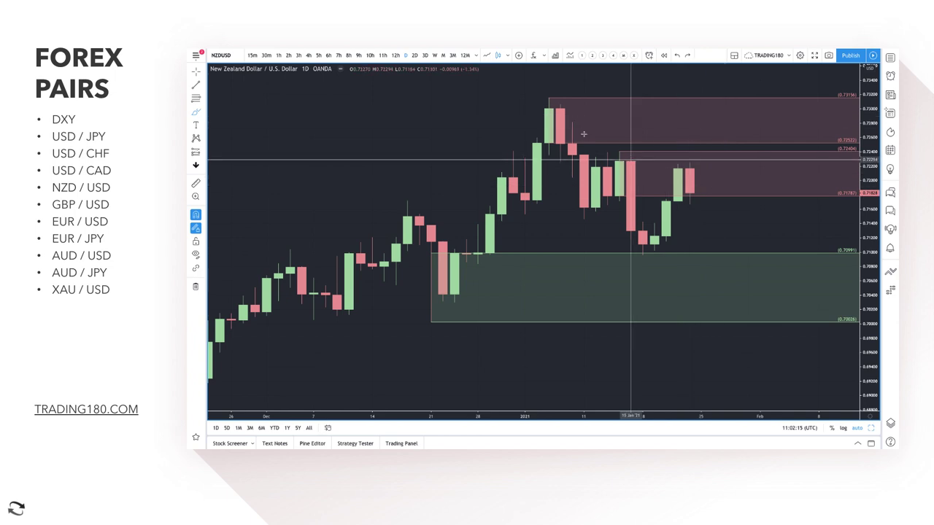
- Brush an NZDUSD path from the last candle down into the green demand zone and turning back up
{"action": "left_click", "coordinate": [200, 113]}
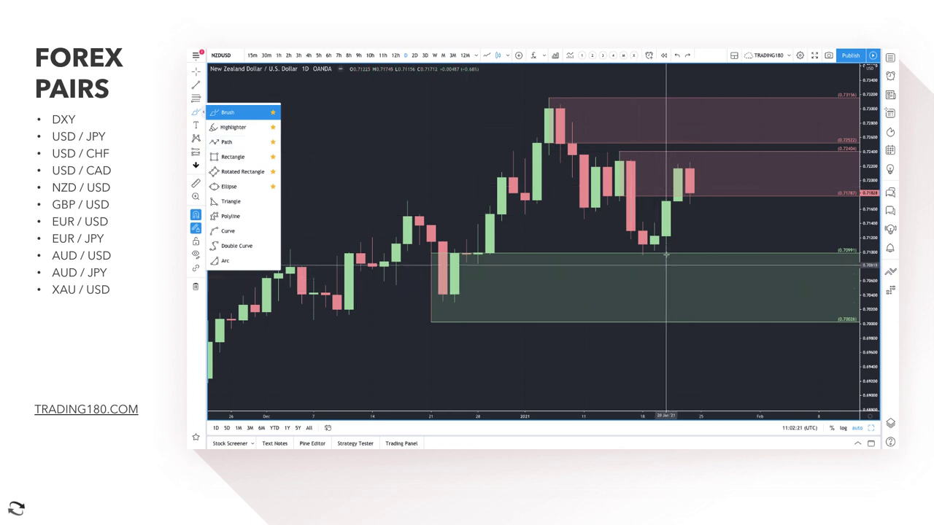
{"action": "mouse_move", "coordinate": [689, 193]}
{"action": "left_mouse_down"}
{"action": "mouse_move", "coordinate": [712, 248]}
{"action": "mouse_move", "coordinate": [755, 238]}
{"action": "mouse_move", "coordinate": [772, 255]}
{"action": "left_mouse_up"}
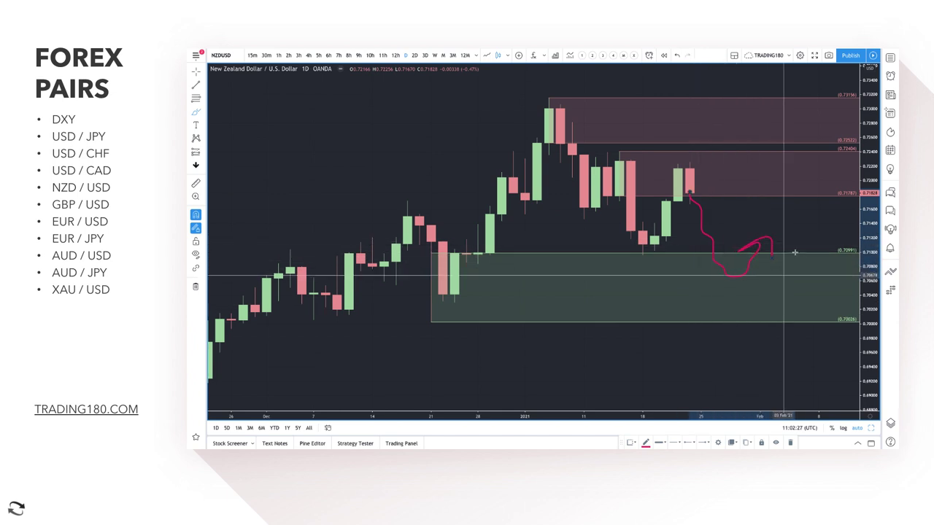
- Draw two long horizontal bands on GBPUSD with the Rectangle tool, one about 1.348 to 1.350 and one about 1.323 to 1.329
{"action": "scroll", "coordinate": [760, 239], "scroll_direction": "down", "scroll_amount": 2}
{"action": "scroll", "coordinate": [760, 240], "scroll_direction": "down", "scroll_amount": 1}
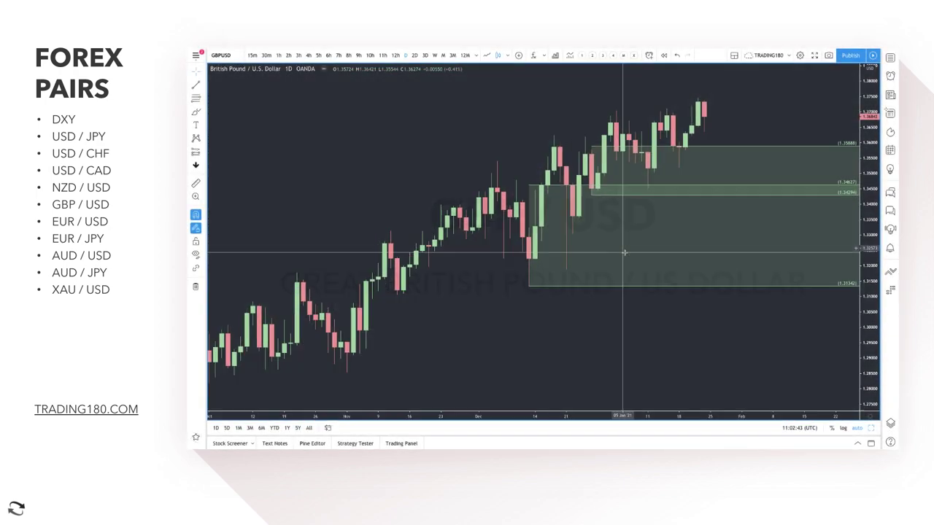
{"action": "scroll", "coordinate": [623, 252], "scroll_direction": "down", "scroll_amount": 3}
{"action": "scroll", "coordinate": [624, 253], "scroll_direction": "down", "scroll_amount": 2}
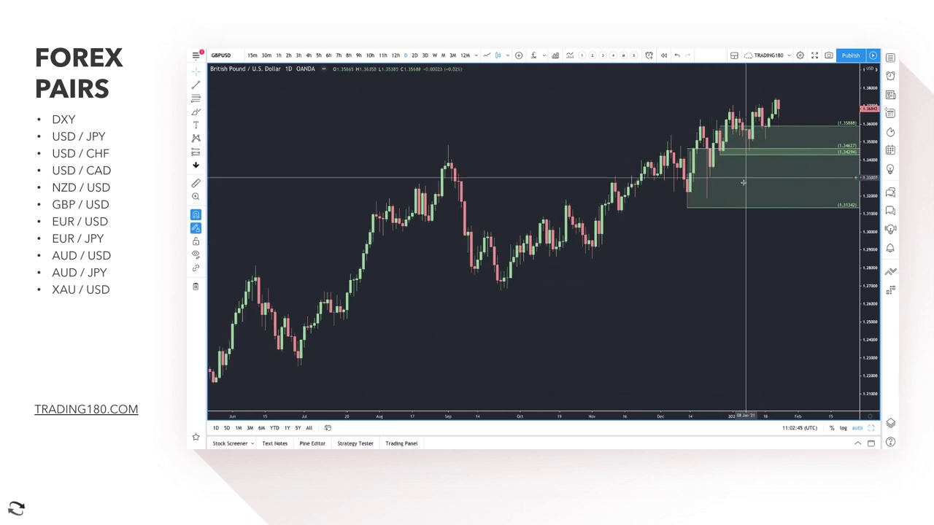
{"action": "left_click", "coordinate": [204, 112]}
{"action": "left_click", "coordinate": [225, 158]}
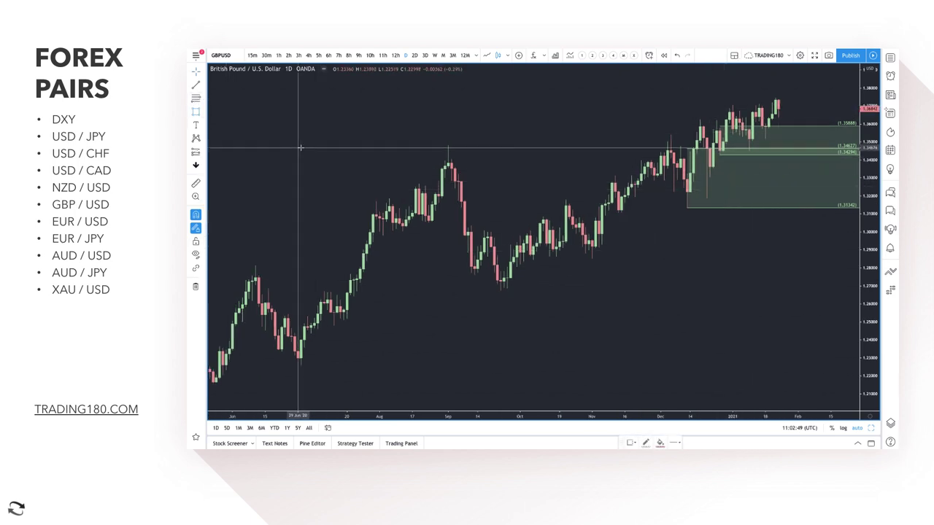
{"action": "left_click_drag", "start_coordinate": [464, 147], "coordinate": [835, 145]}
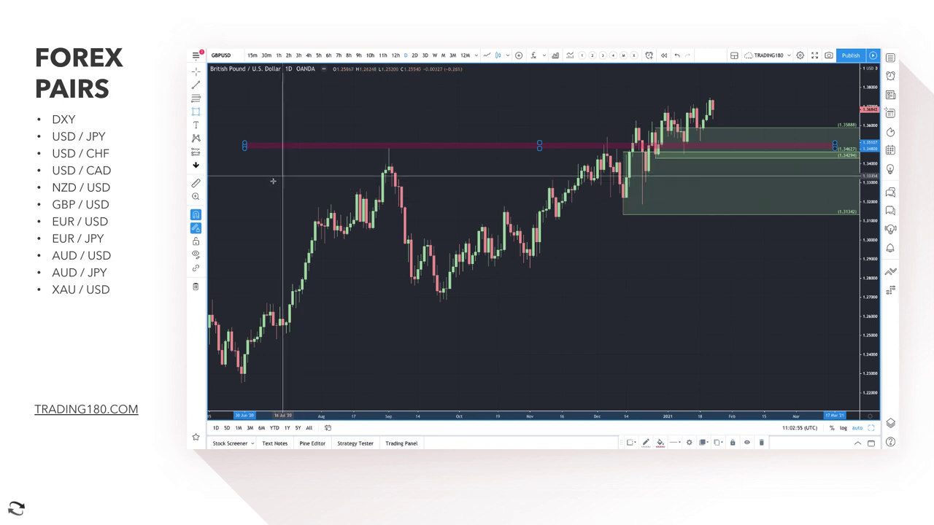
{"action": "mouse_move", "coordinate": [264, 186]}
{"action": "left_mouse_down"}
{"action": "mouse_move", "coordinate": [761, 204]}
{"action": "mouse_move", "coordinate": [854, 197]}
{"action": "left_mouse_up"}
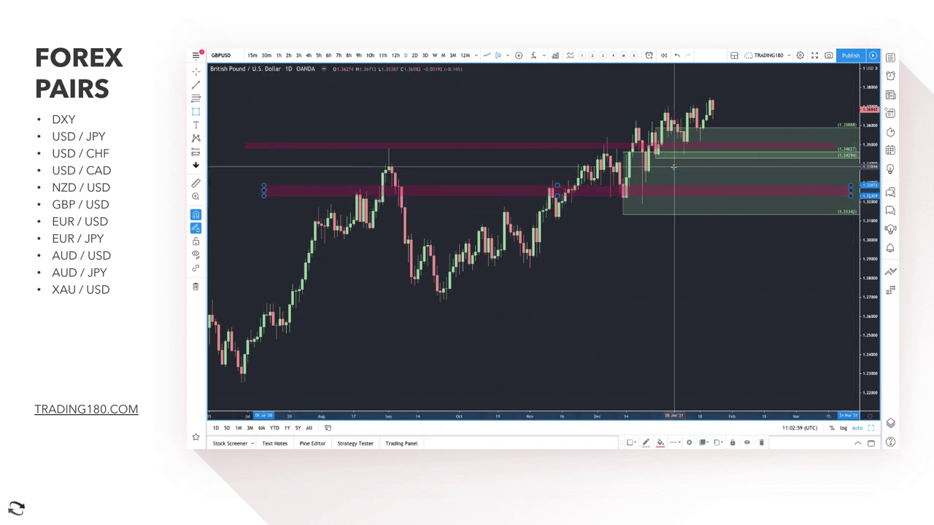
- Brush a GBPUSD path from the latest candle down into the upper demand zone and bouncing back up
{"action": "scroll", "coordinate": [695, 187], "scroll_direction": "up", "scroll_amount": 3}
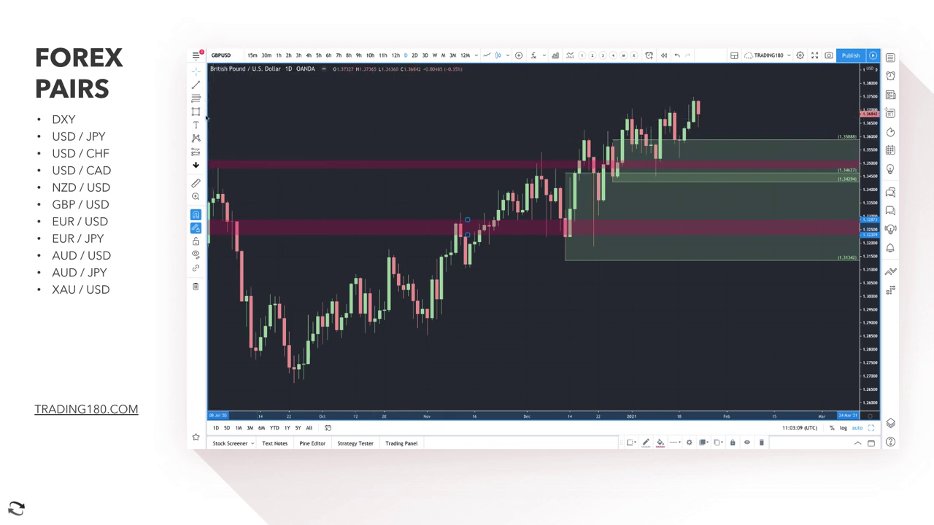
{"action": "scroll", "coordinate": [715, 143], "scroll_direction": "up", "scroll_amount": 3}
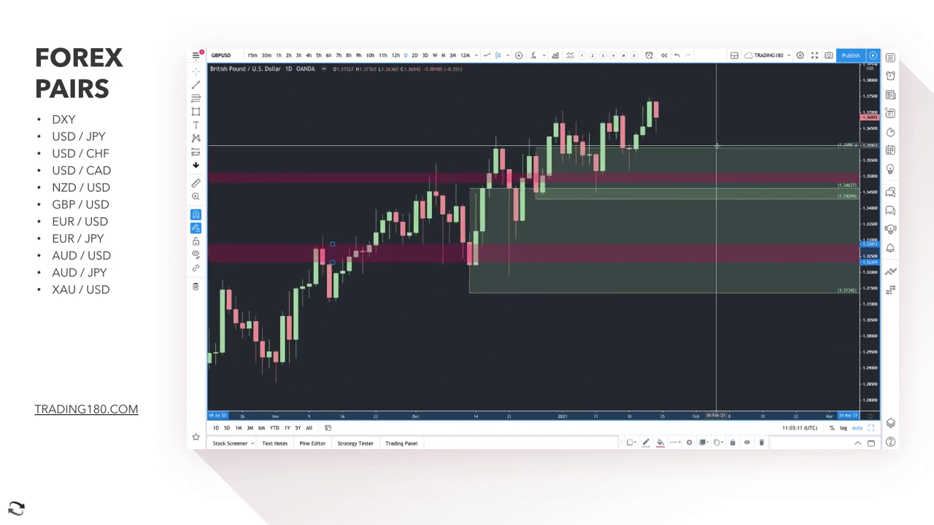
{"action": "scroll", "coordinate": [717, 146], "scroll_direction": "up", "scroll_amount": 2}
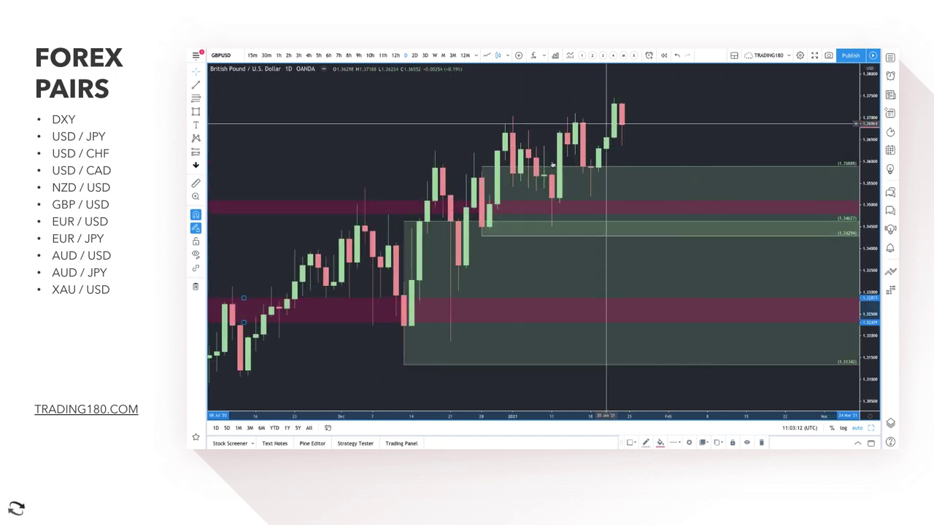
{"action": "left_click", "coordinate": [205, 113]}
{"action": "left_click", "coordinate": [227, 113]}
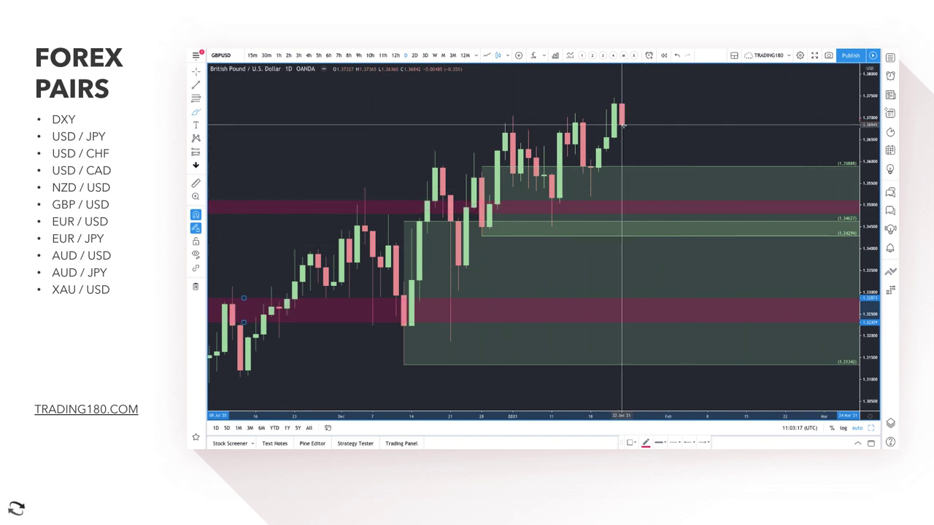
{"action": "mouse_move", "coordinate": [623, 128]}
{"action": "left_mouse_down"}
{"action": "mouse_move", "coordinate": [639, 170]}
{"action": "mouse_move", "coordinate": [707, 146]}
{"action": "left_mouse_up"}
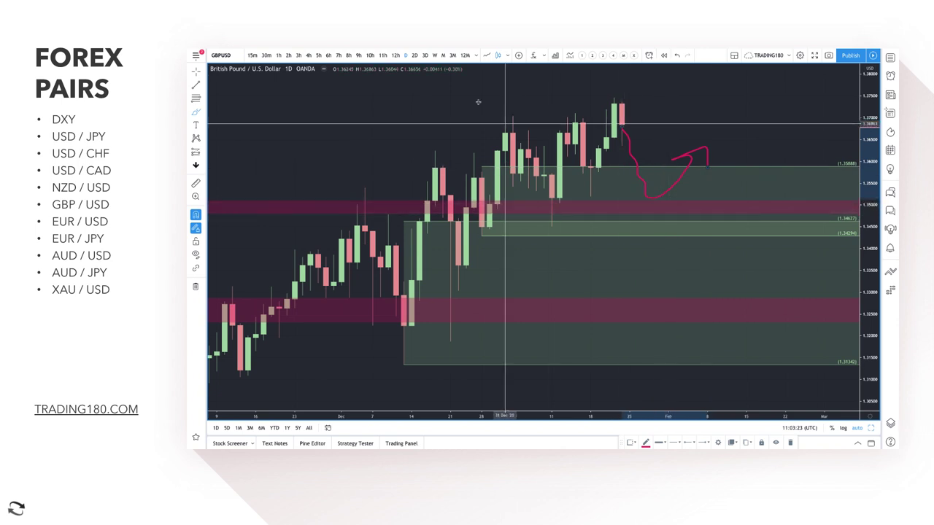
- Draw a rectangle on the GBPUSD 1-hour chart across the early-January lows, about 1.3527 to 1.3545, extending past the latest price
{"action": "left_click", "coordinate": [279, 56]}
{"action": "scroll", "coordinate": [516, 175], "scroll_direction": "down", "scroll_amount": 5}
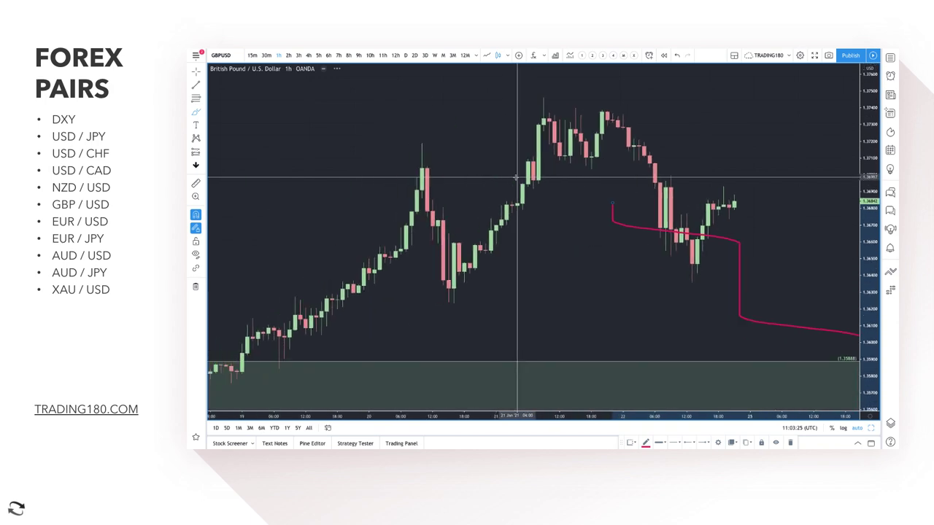
{"action": "scroll", "coordinate": [516, 175], "scroll_direction": "down", "scroll_amount": 5}
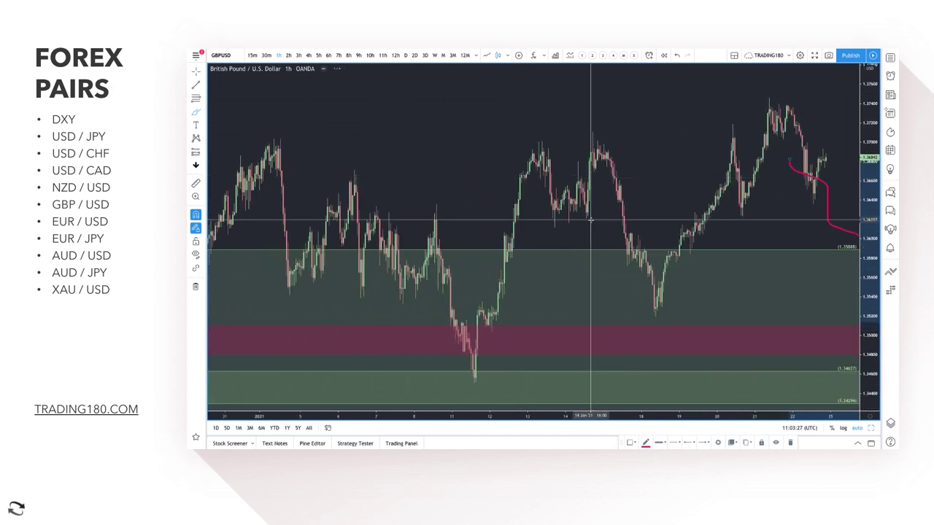
{"action": "left_click", "coordinate": [204, 112]}
{"action": "left_click", "coordinate": [222, 158]}
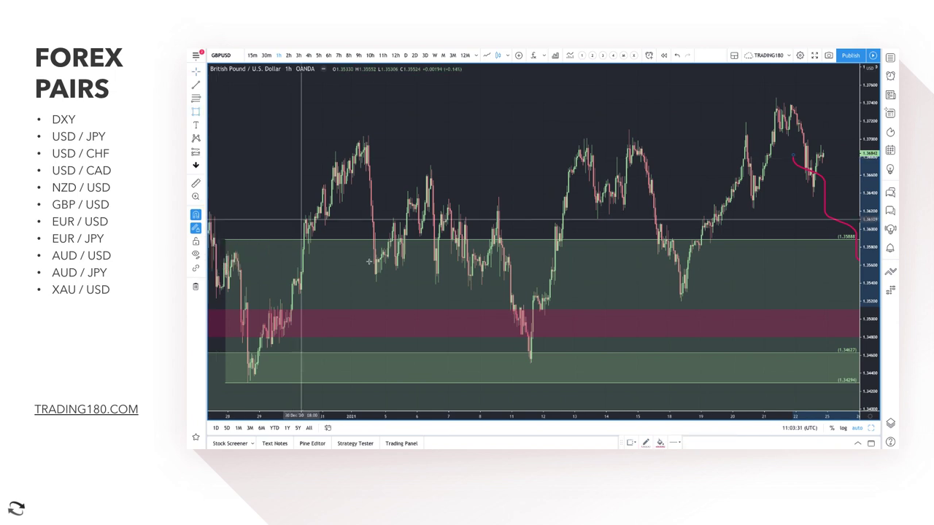
{"action": "mouse_move", "coordinate": [331, 280]}
{"action": "left_mouse_down"}
{"action": "mouse_move", "coordinate": [417, 295]}
{"action": "mouse_move", "coordinate": [751, 308]}
{"action": "mouse_move", "coordinate": [827, 294]}
{"action": "left_mouse_up"}
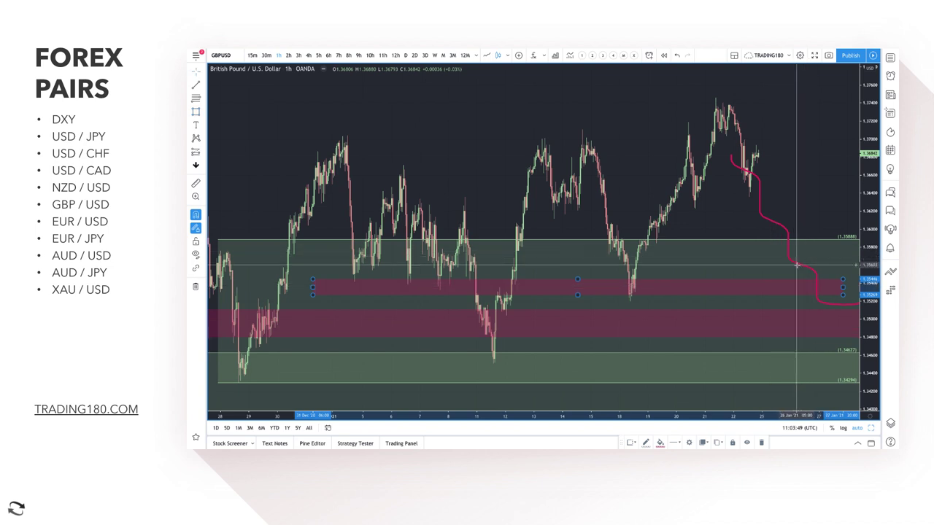
- Delete the brushed path from the GBPUSD 1-hour chart, and review price around the band at the early-January lows
{"action": "scroll", "coordinate": [770, 251], "scroll_direction": "down", "scroll_amount": 3}
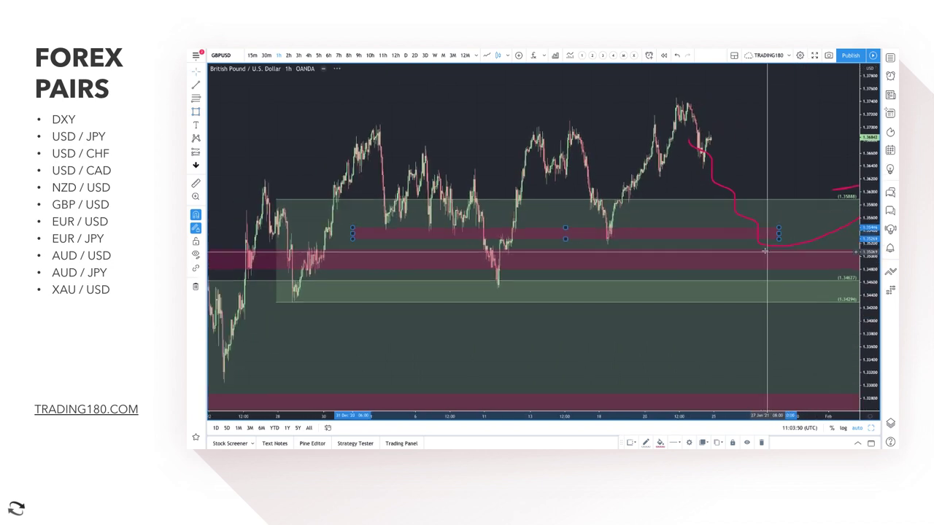
{"action": "left_click", "coordinate": [743, 219]}
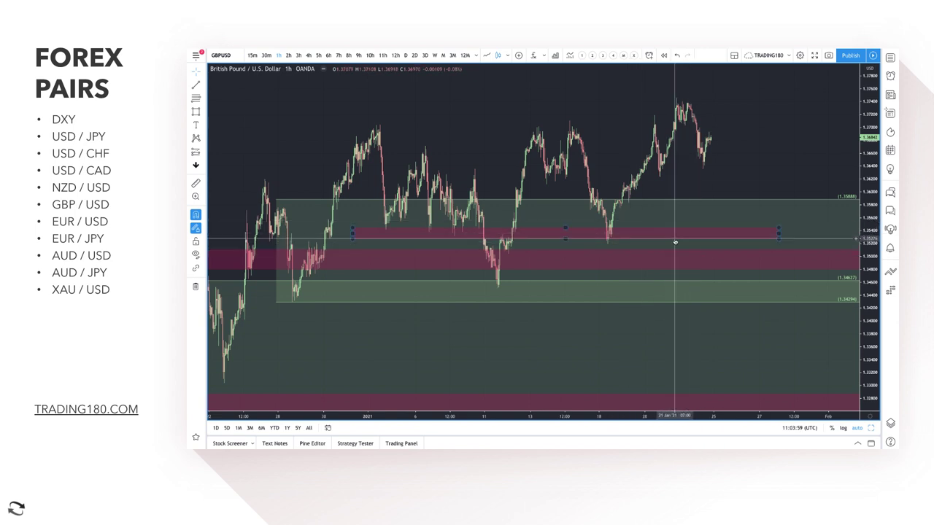
{"action": "scroll", "coordinate": [711, 198], "scroll_direction": "down", "scroll_amount": 3}
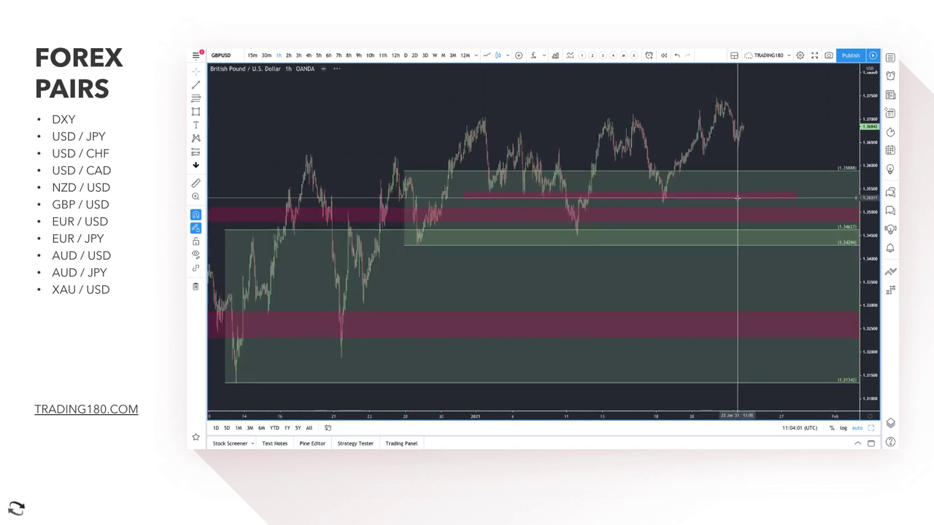
{"action": "left_click_drag", "start_coordinate": [739, 198], "coordinate": [777, 196]}
{"action": "left_click", "coordinate": [777, 196]}
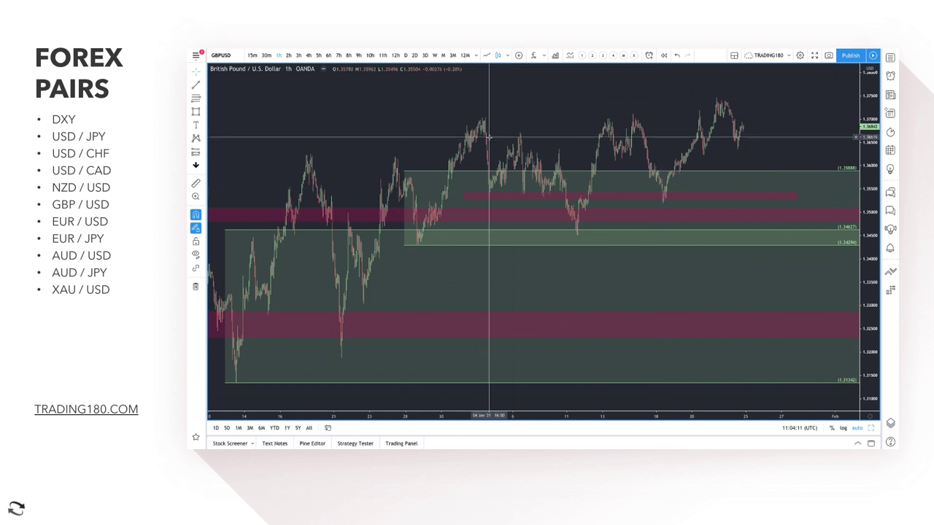
{"action": "scroll", "coordinate": [570, 135], "scroll_direction": "up", "scroll_amount": 1}
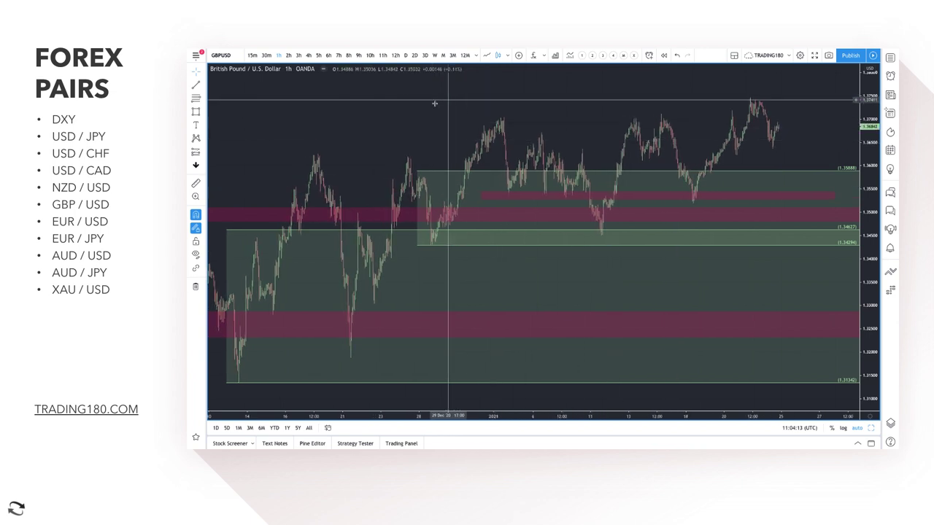
- Mark the GBPUSD daily dealing range from the 11 December low at 1.31342 to the 21 January high
{"action": "left_click", "coordinate": [406, 56]}
{"action": "scroll", "coordinate": [601, 164], "scroll_direction": "up", "scroll_amount": 5}
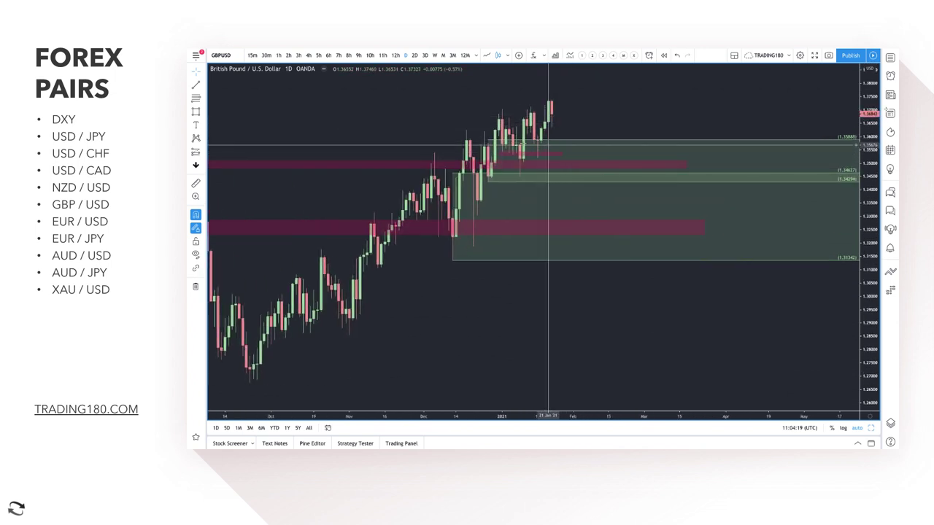
{"action": "left_click", "coordinate": [452, 261]}
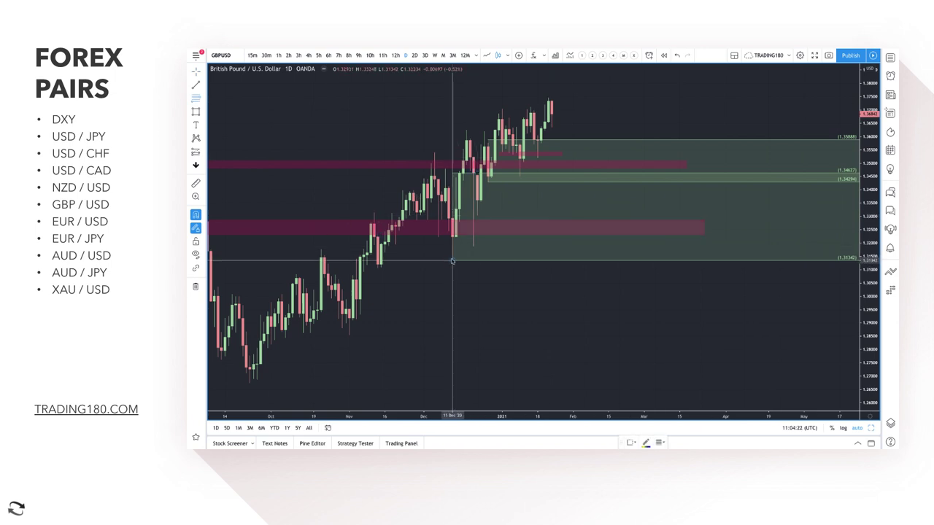
{"action": "left_click", "coordinate": [549, 97]}
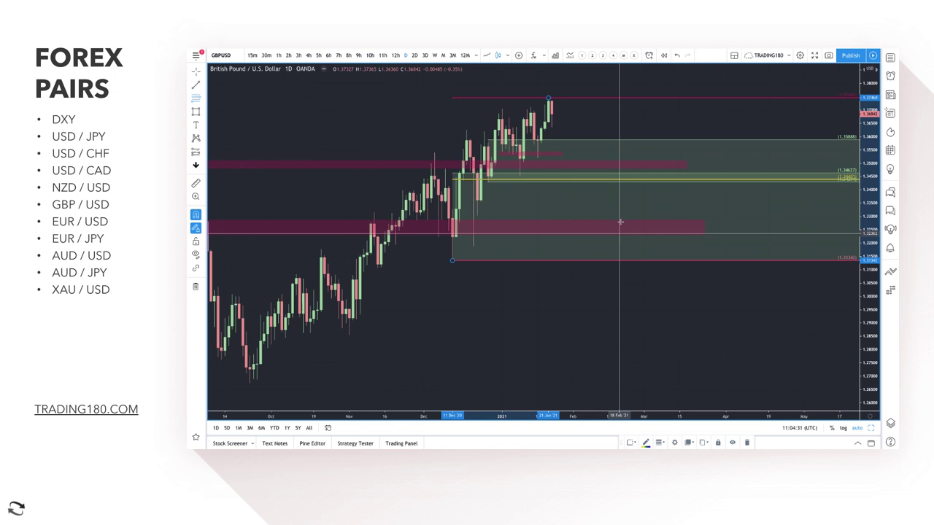
- Mark a larger GBPUSD dealing range from the 23 September low at 1.26752 to the 21 January high
{"action": "scroll", "coordinate": [484, 182], "scroll_direction": "down", "scroll_amount": 2}
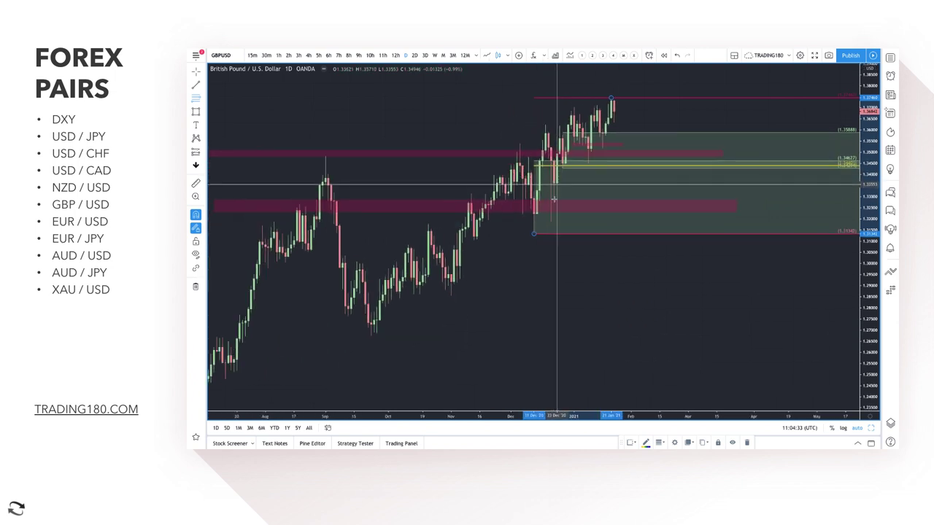
{"action": "left_click", "coordinate": [370, 336]}
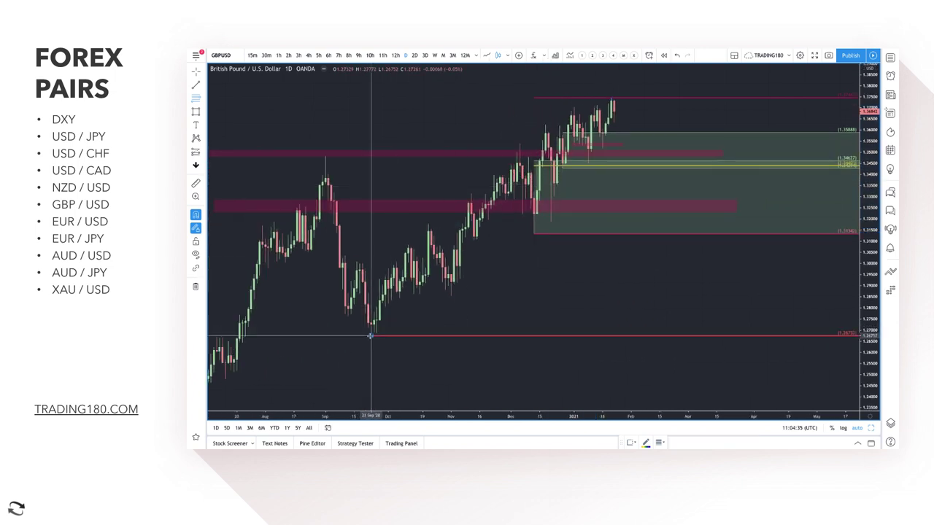
{"action": "left_click", "coordinate": [604, 141]}
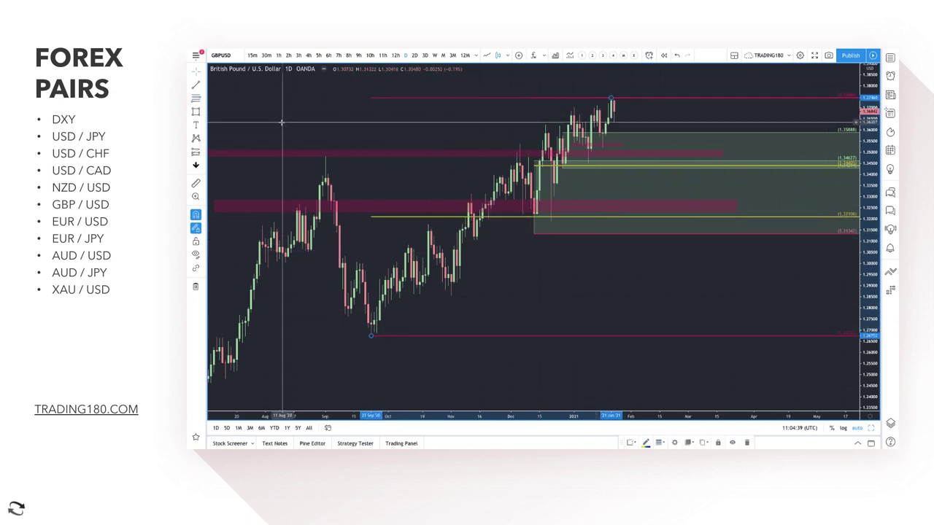
- Brush circles around the GBPUSD September low and January high, plus a path falling to the larger range's yellow midline and bouncing
{"action": "left_click", "coordinate": [201, 114]}
{"action": "left_click", "coordinate": [219, 113]}
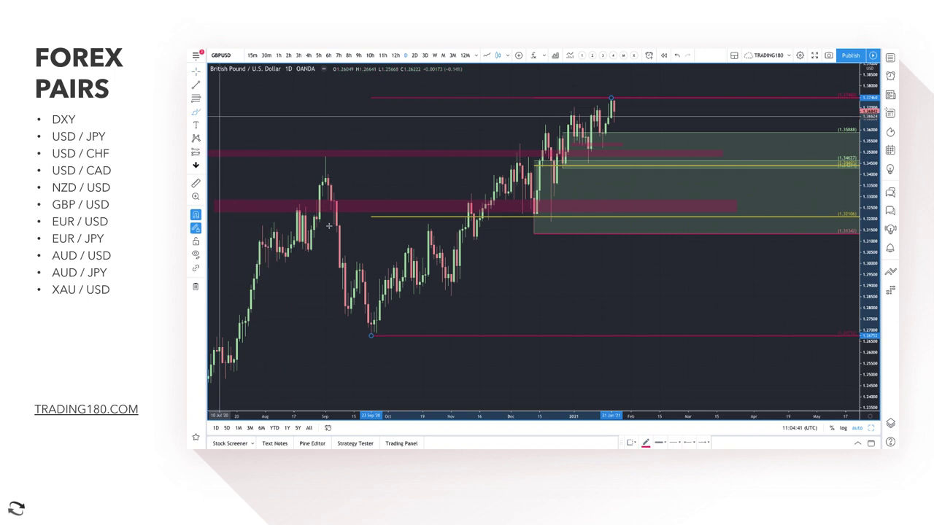
{"action": "mouse_move", "coordinate": [392, 315]}
{"action": "left_mouse_down"}
{"action": "mouse_move", "coordinate": [355, 325]}
{"action": "mouse_move", "coordinate": [374, 350]}
{"action": "mouse_move", "coordinate": [385, 316]}
{"action": "left_mouse_up"}
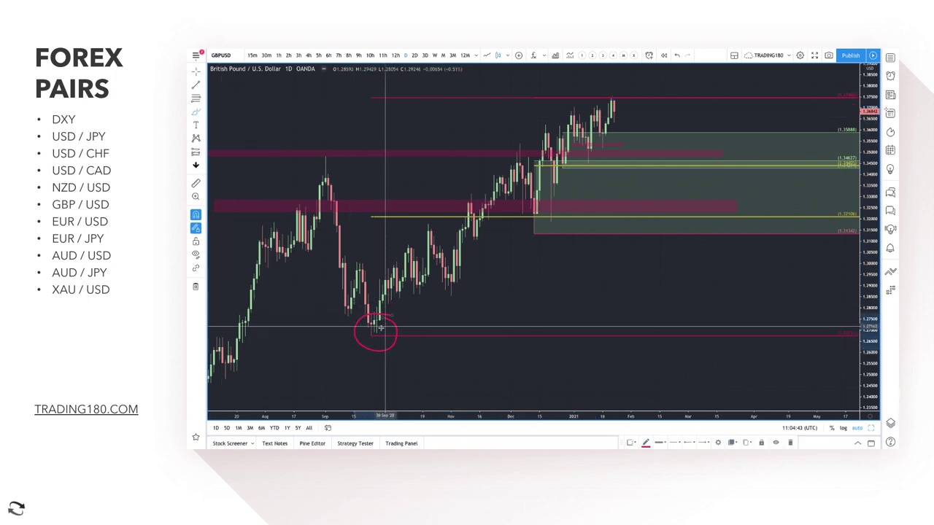
{"action": "mouse_move", "coordinate": [617, 83]}
{"action": "left_mouse_down"}
{"action": "mouse_move", "coordinate": [589, 106]}
{"action": "mouse_move", "coordinate": [619, 102]}
{"action": "mouse_move", "coordinate": [664, 216]}
{"action": "mouse_move", "coordinate": [703, 203]}
{"action": "left_mouse_up"}
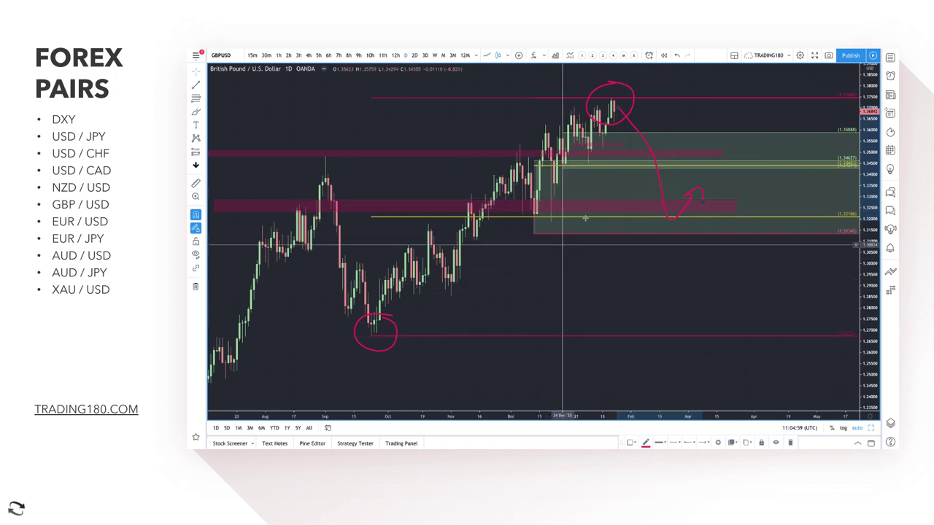
- Review GBPUSD daily price history back to 2018, and brush a rising path from just above the 1.34637 level in early February
{"action": "scroll", "coordinate": [361, 124], "scroll_direction": "down", "scroll_amount": 10}
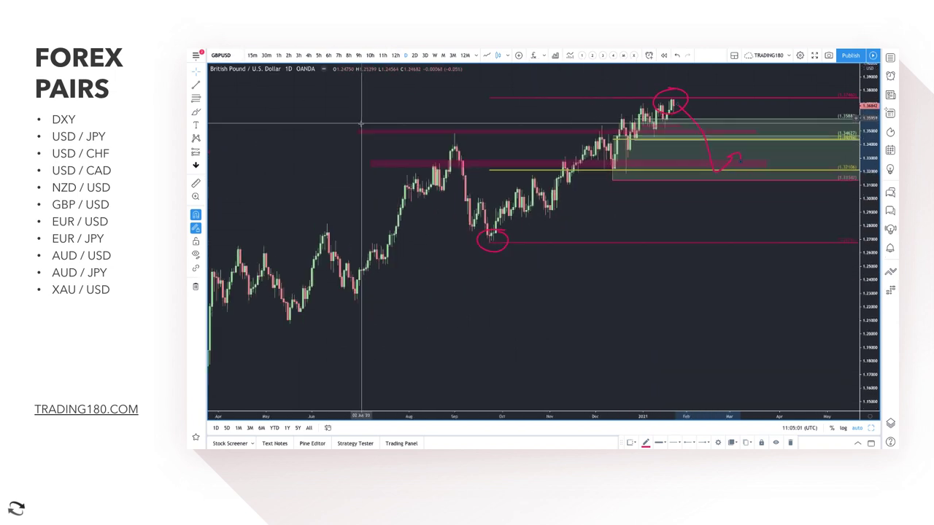
{"action": "scroll", "coordinate": [361, 124], "scroll_direction": "down", "scroll_amount": 4}
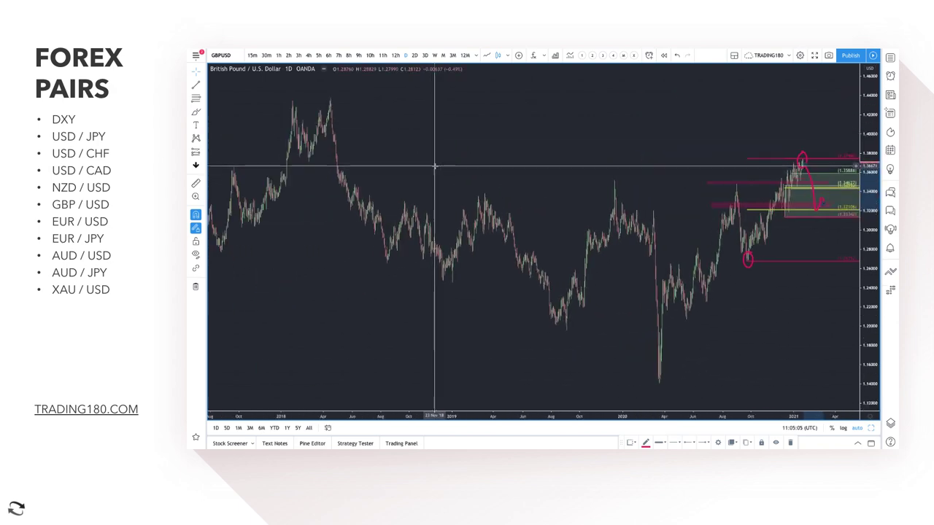
{"action": "scroll", "coordinate": [434, 166], "scroll_direction": "up", "scroll_amount": 5}
{"action": "scroll", "coordinate": [431, 166], "scroll_direction": "down", "scroll_amount": 5}
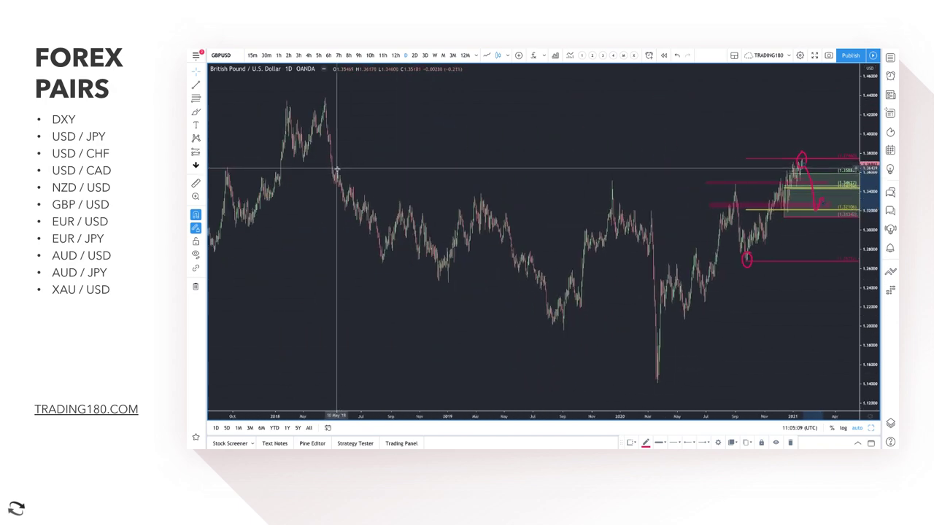
{"action": "scroll", "coordinate": [565, 160], "scroll_direction": "up", "scroll_amount": 10}
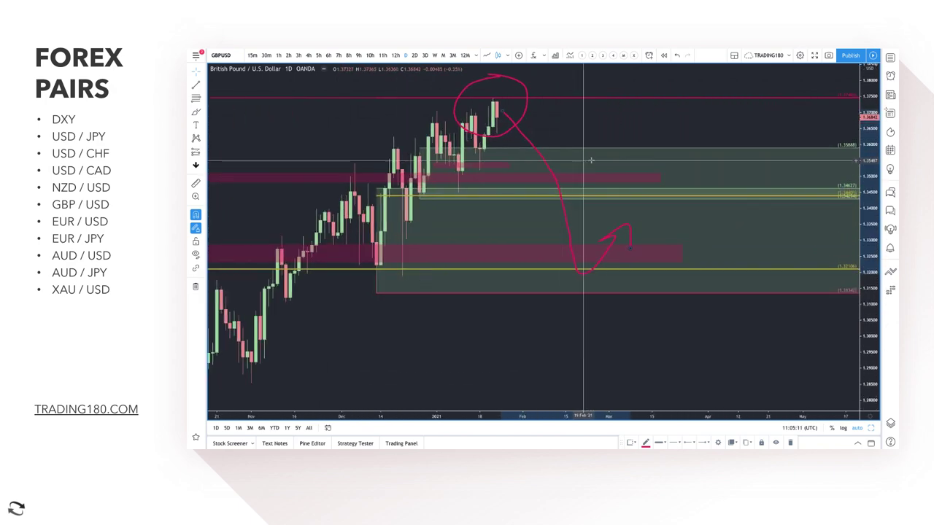
{"action": "scroll", "coordinate": [585, 144], "scroll_direction": "up", "scroll_amount": 5}
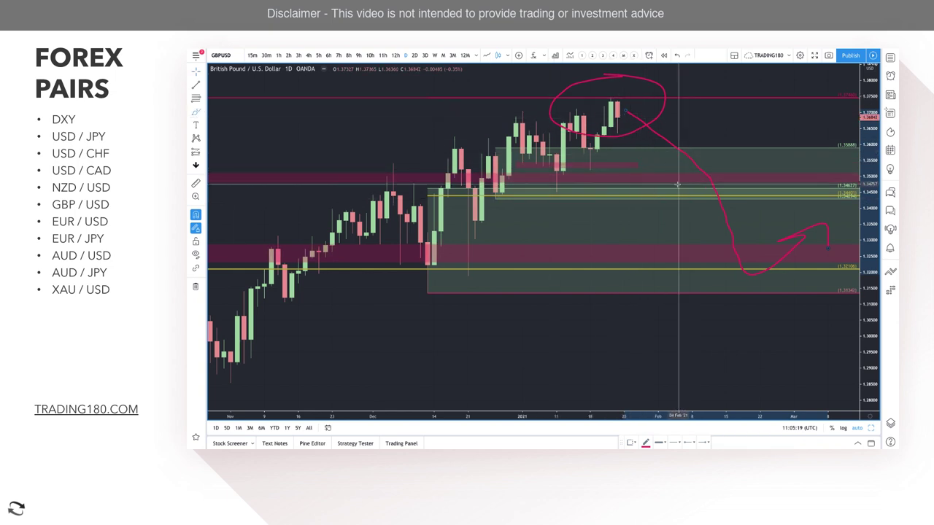
{"action": "mouse_move", "coordinate": [681, 182]}
{"action": "left_mouse_down"}
{"action": "mouse_move", "coordinate": [737, 100]}
{"action": "mouse_move", "coordinate": [765, 166]}
{"action": "mouse_move", "coordinate": [781, 144]}
{"action": "left_mouse_up"}
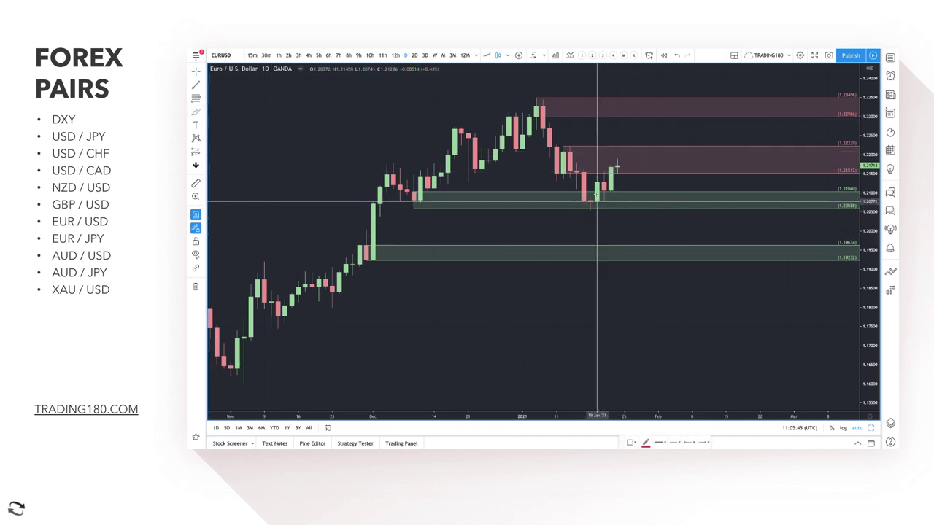
- Reshape the EURUSD daily demand zone above the lowest one to span from the 18 January low at 1.20536 up to 1.21286
{"action": "scroll", "coordinate": [595, 207], "scroll_direction": "up", "scroll_amount": 2}
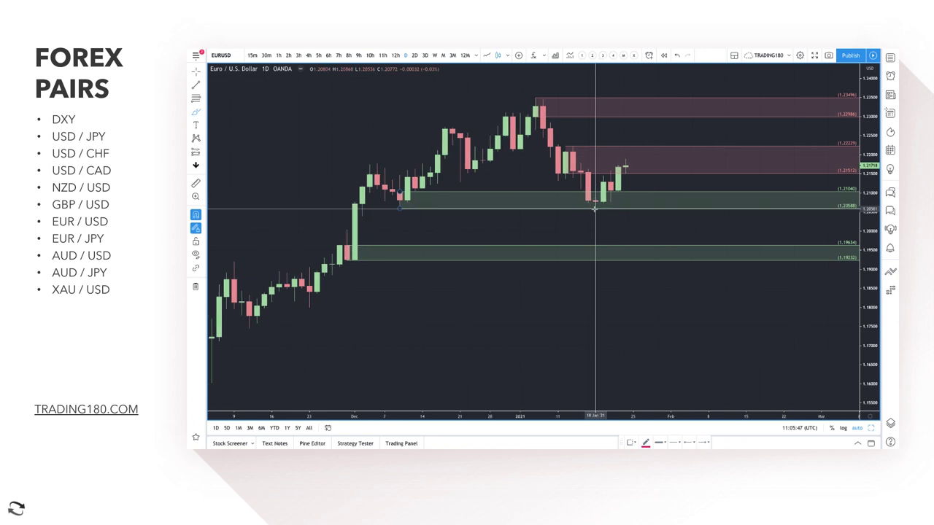
{"action": "scroll", "coordinate": [595, 209], "scroll_direction": "up", "scroll_amount": 1}
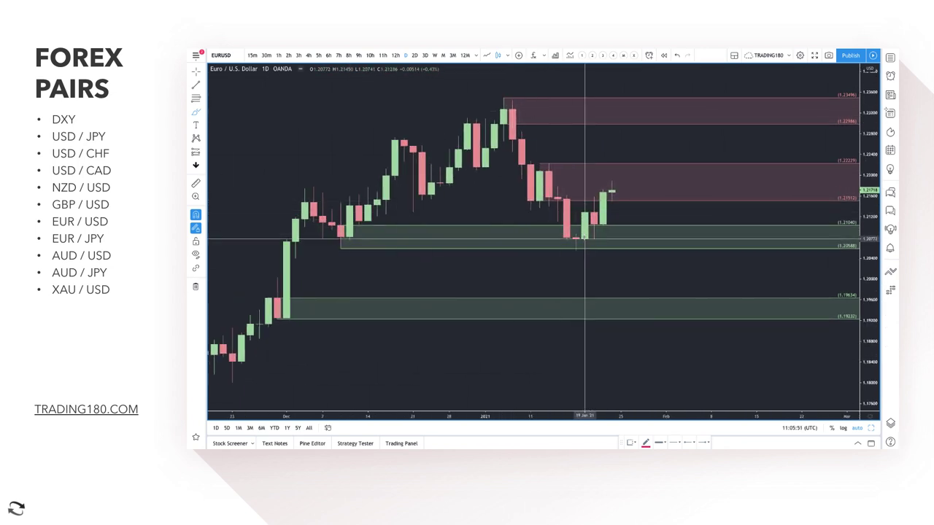
{"action": "mouse_move", "coordinate": [577, 231]}
{"action": "left_mouse_down"}
{"action": "mouse_move", "coordinate": [556, 243]}
{"action": "mouse_move", "coordinate": [577, 233]}
{"action": "left_mouse_up"}
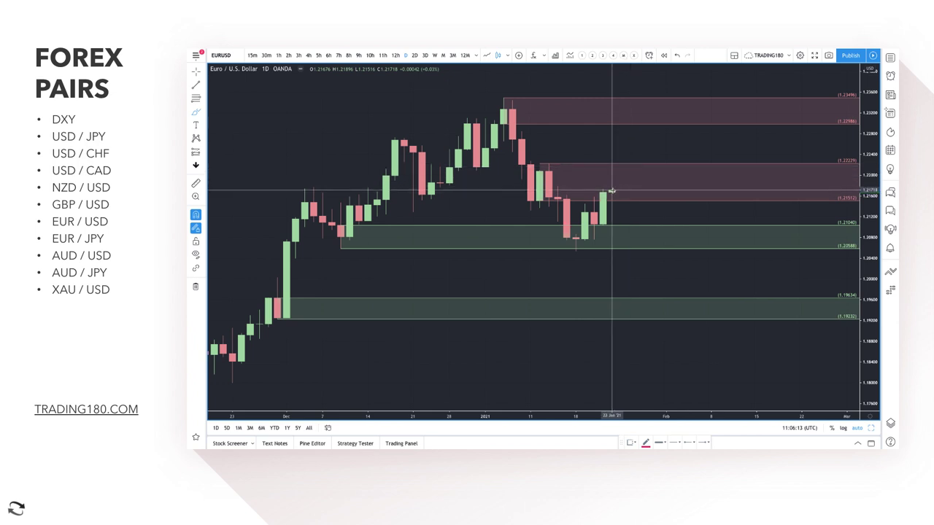
{"action": "left_click", "coordinate": [340, 224]}
{"action": "left_click_drag", "start_coordinate": [594, 224], "coordinate": [594, 212]}
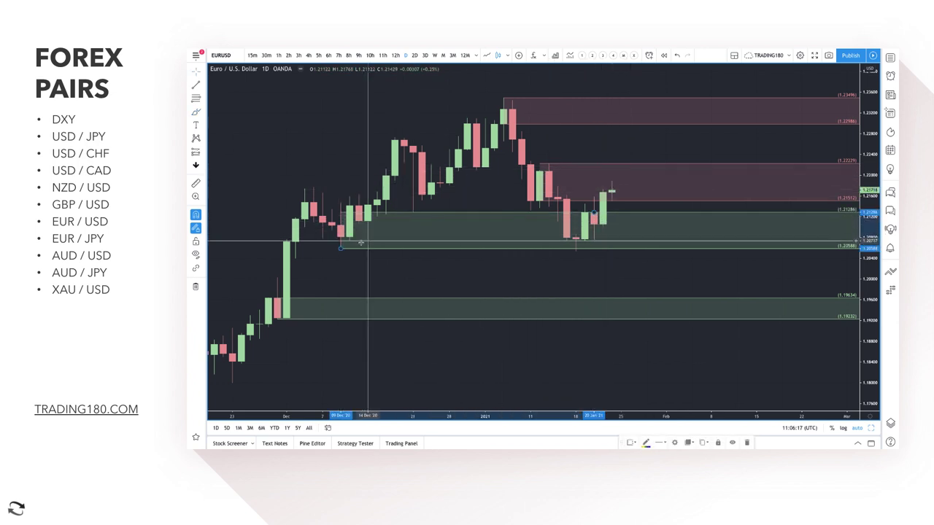
{"action": "left_click_drag", "start_coordinate": [340, 248], "coordinate": [575, 251]}
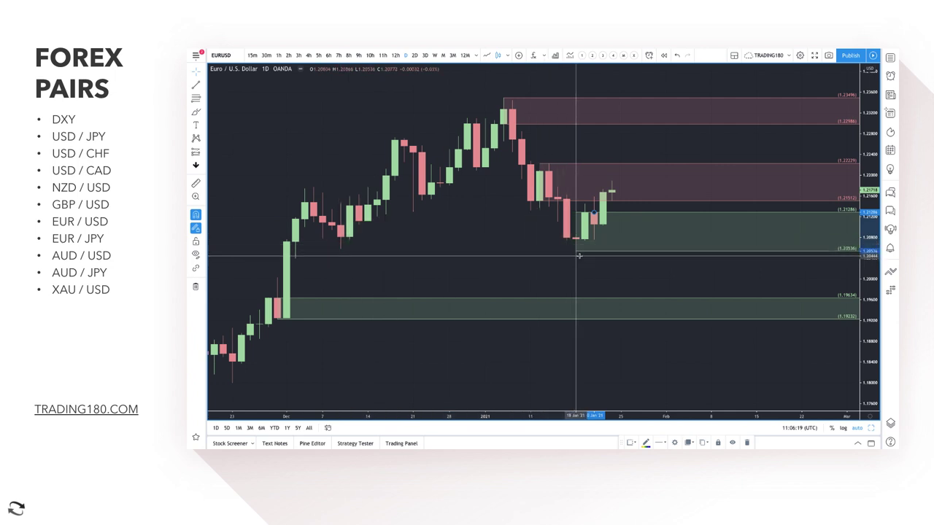
- Brush a path from the latest EURUSD candle dipping into the reshaped demand zone and bouncing, and check it on the 1-hour chart
{"action": "left_click", "coordinate": [198, 113]}
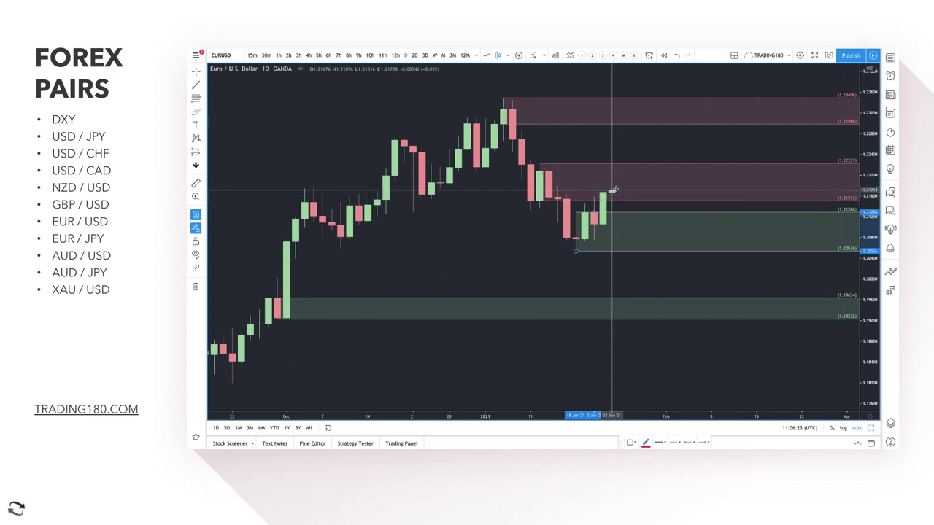
{"action": "mouse_move", "coordinate": [614, 189]}
{"action": "left_mouse_down"}
{"action": "mouse_move", "coordinate": [635, 236]}
{"action": "mouse_move", "coordinate": [659, 245]}
{"action": "mouse_move", "coordinate": [675, 224]}
{"action": "mouse_move", "coordinate": [685, 229]}
{"action": "left_mouse_up"}
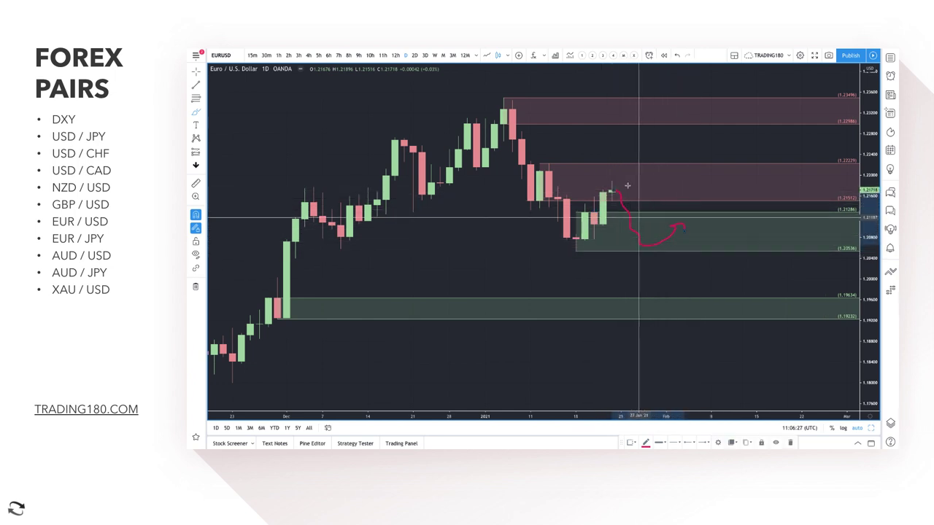
{"action": "left_click", "coordinate": [278, 55]}
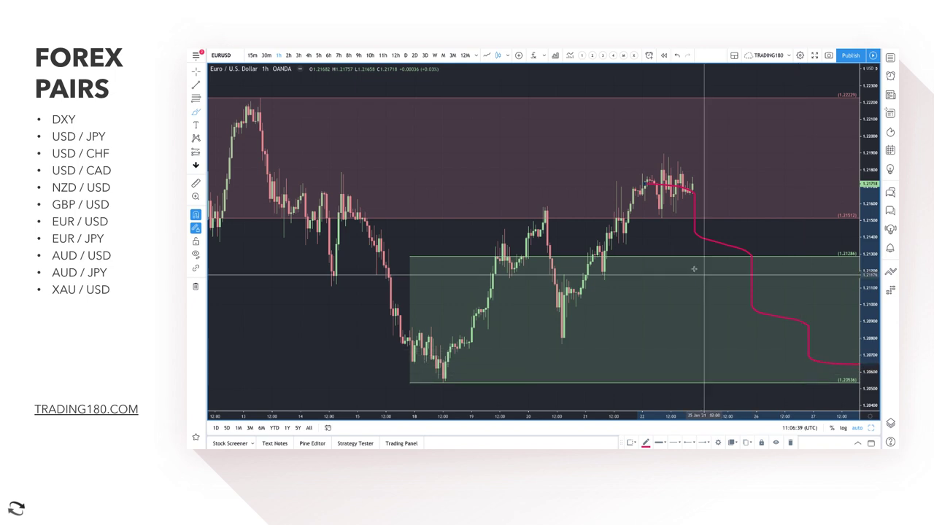
- Return to the EURUSD daily chart and delete the brushed path
{"action": "left_click", "coordinate": [405, 55]}
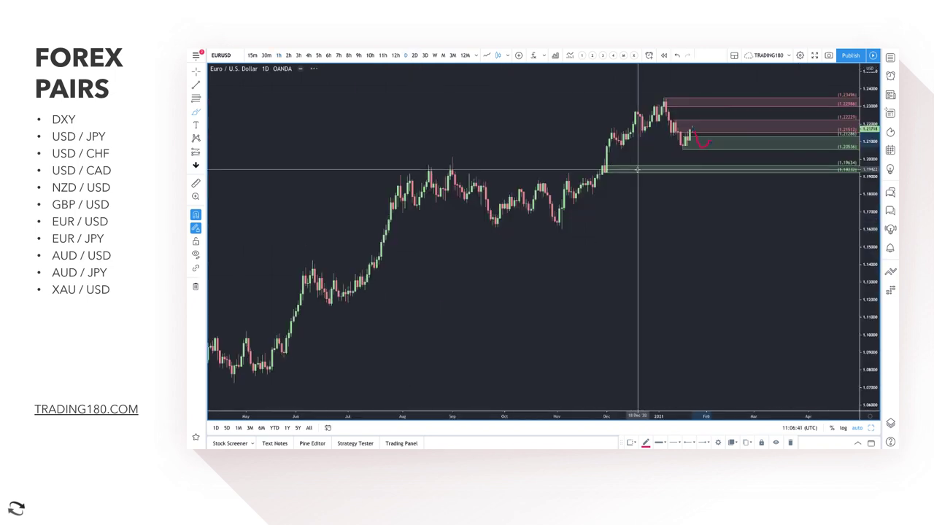
{"action": "scroll", "coordinate": [635, 167], "scroll_direction": "up", "scroll_amount": 5}
{"action": "scroll", "coordinate": [551, 196], "scroll_direction": "up", "scroll_amount": 1}
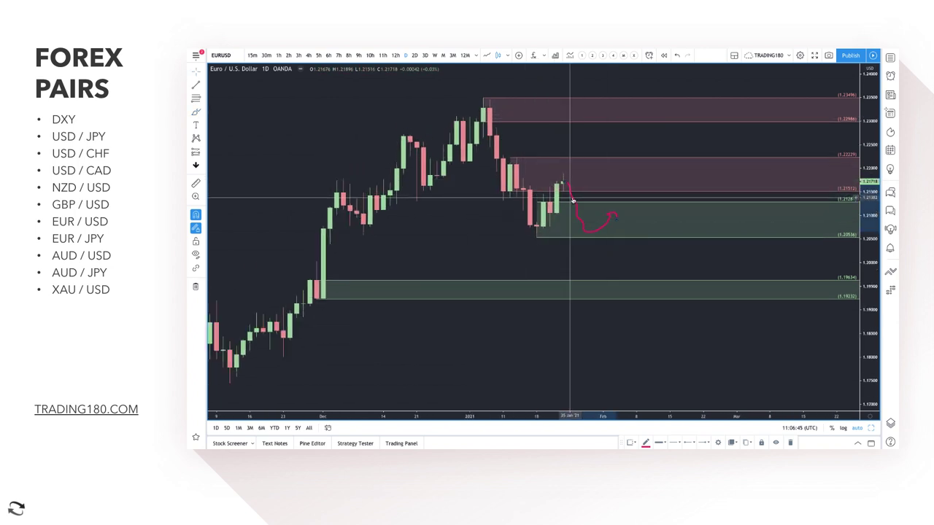
{"action": "key", "text": "Delete"}
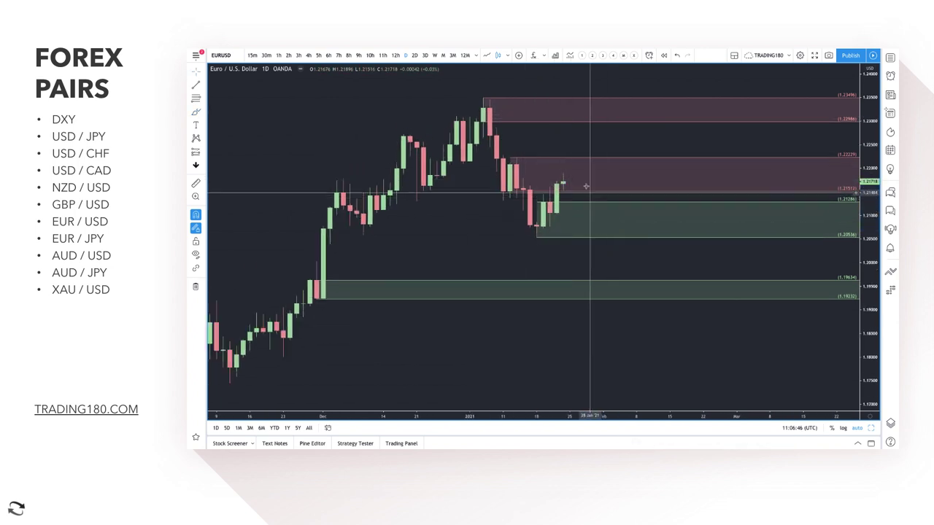
- Mark the EURUSD daily dealing range from the 6 January high at 1.23496 to the 18 January low at 1.20536
{"action": "left_click", "coordinate": [195, 100]}
{"action": "left_click", "coordinate": [483, 97]}
{"action": "left_click", "coordinate": [538, 238]}
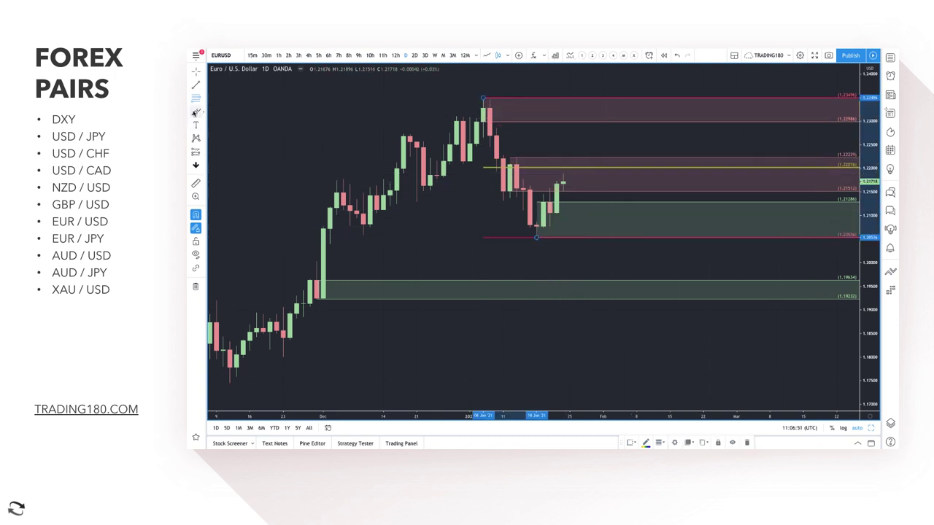
- Brush a circle around the latest EURUSD high near the yellow midline with an arrow falling into the demand zone, and delete the arrow
{"action": "left_click", "coordinate": [195, 113]}
{"action": "mouse_move", "coordinate": [565, 160]}
{"action": "left_mouse_down"}
{"action": "mouse_move", "coordinate": [557, 183]}
{"action": "mouse_move", "coordinate": [562, 158]}
{"action": "left_mouse_up"}
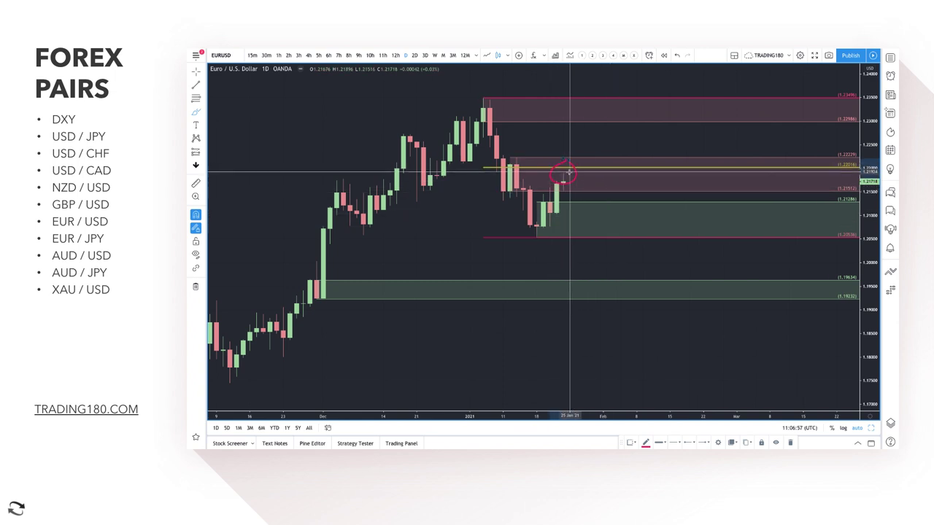
{"action": "mouse_move", "coordinate": [568, 172]}
{"action": "left_mouse_down"}
{"action": "mouse_move", "coordinate": [604, 211]}
{"action": "mouse_move", "coordinate": [617, 197]}
{"action": "left_mouse_up"}
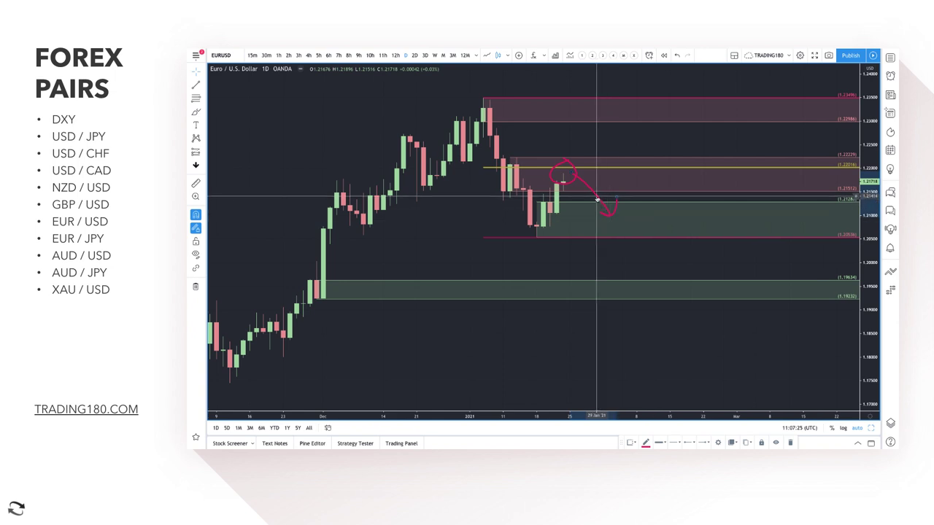
{"action": "key", "text": "Delete"}
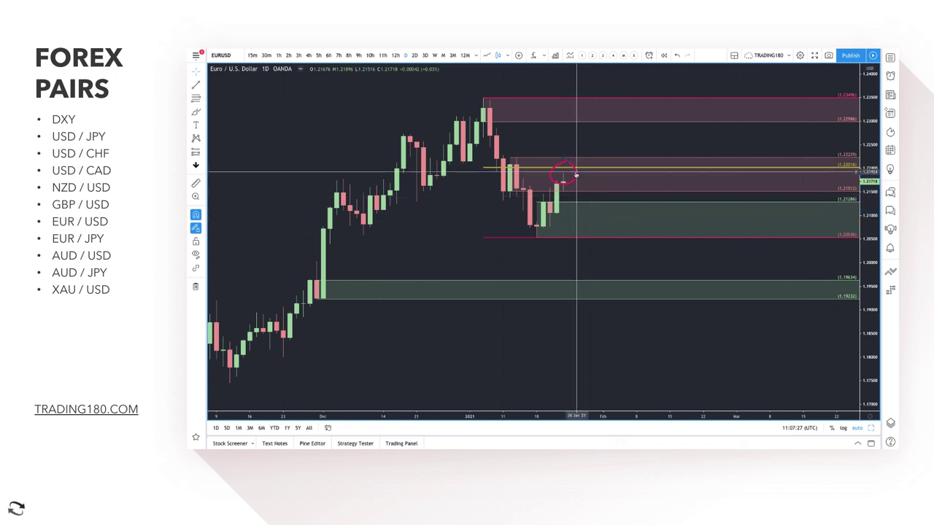
- Brush a circle on the lower EURUSD demand zone between 1.19232 and 1.19634, and an arrow falling to it from the latest candle
{"action": "scroll", "coordinate": [313, 230], "scroll_direction": "down", "scroll_amount": 2}
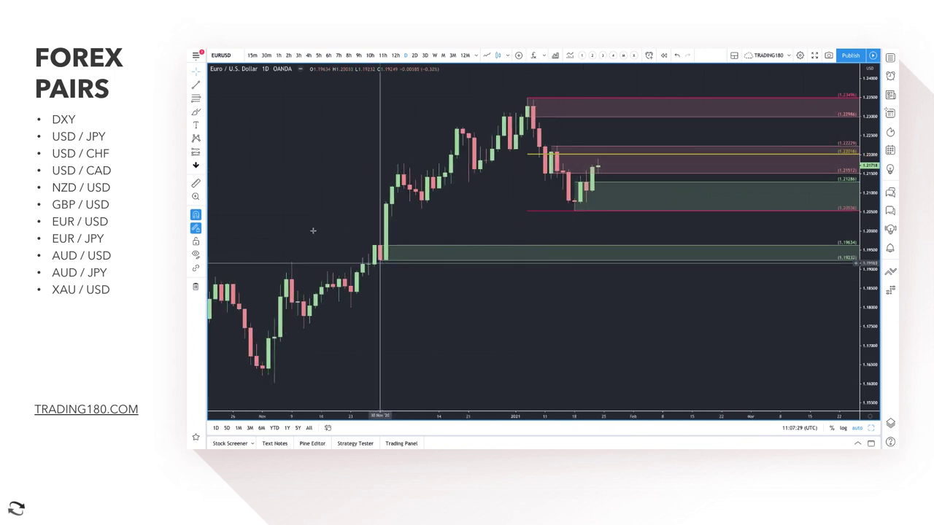
{"action": "left_click", "coordinate": [196, 113]}
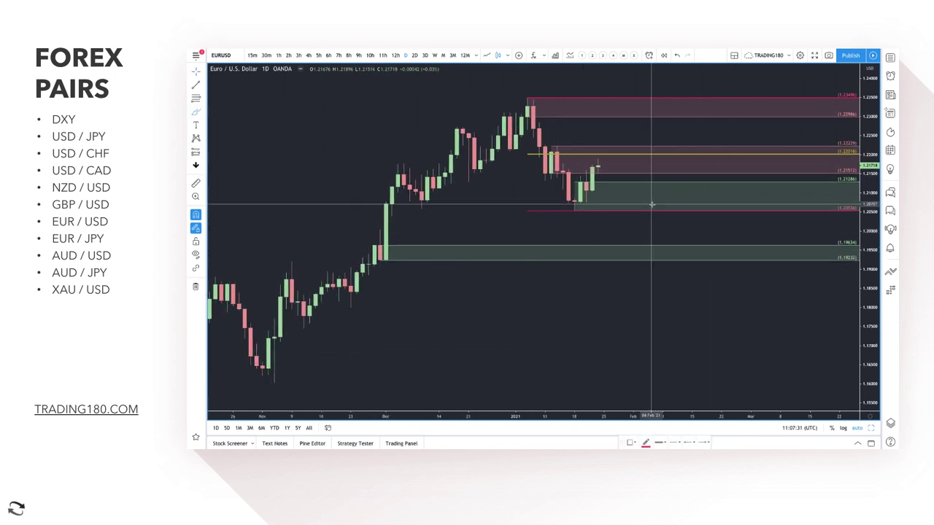
{"action": "mouse_move", "coordinate": [644, 243]}
{"action": "left_mouse_down"}
{"action": "mouse_move", "coordinate": [632, 265]}
{"action": "mouse_move", "coordinate": [632, 242]}
{"action": "left_mouse_up"}
{"action": "scroll", "coordinate": [596, 265], "scroll_direction": "down", "scroll_amount": 2}
{"action": "scroll", "coordinate": [590, 264], "scroll_direction": "down", "scroll_amount": 3}
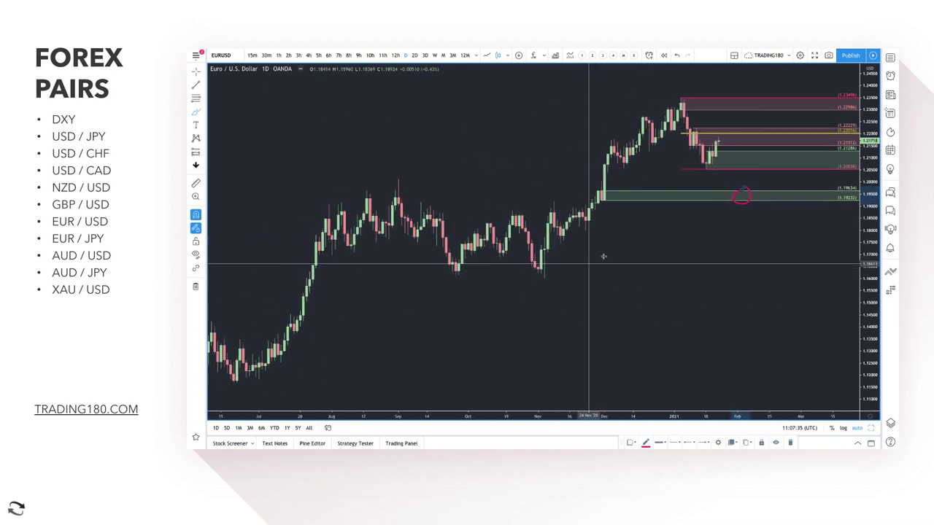
{"action": "left_click_drag", "start_coordinate": [723, 153], "coordinate": [750, 195]}
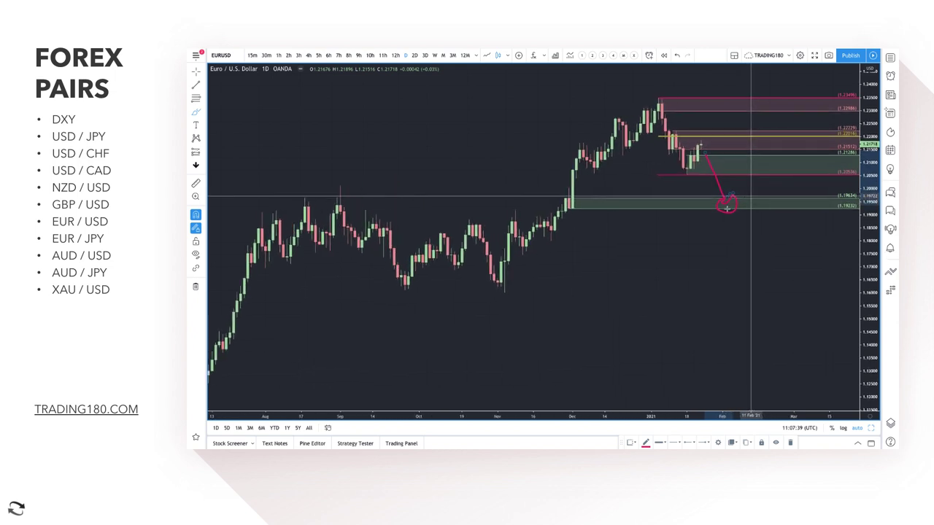
- Brush a mark on the EURUSD dealing range's yellow midline at 25 January, just above the latest candle
{"action": "scroll", "coordinate": [741, 198], "scroll_direction": "up", "scroll_amount": 4}
{"action": "scroll", "coordinate": [737, 200], "scroll_direction": "up", "scroll_amount": 1}
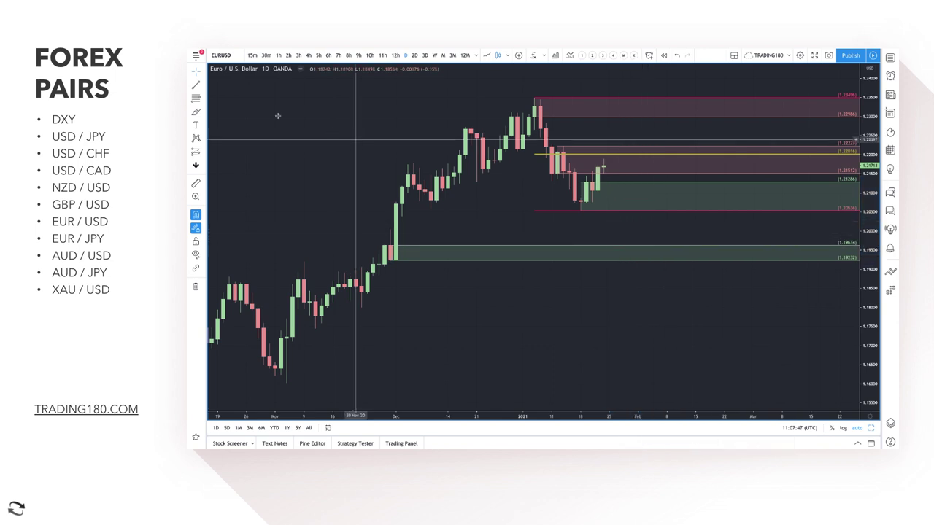
{"action": "left_click", "coordinate": [195, 111]}
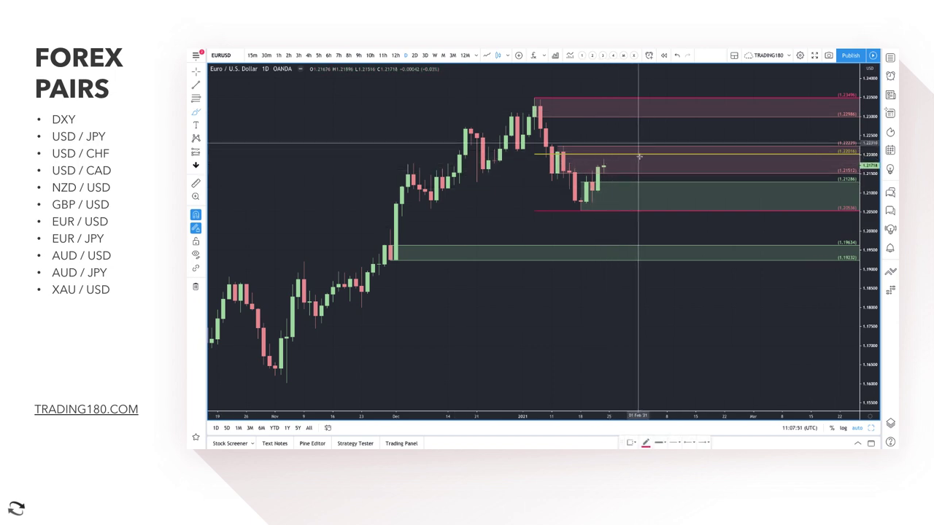
{"action": "scroll", "coordinate": [599, 169], "scroll_direction": "up", "scroll_amount": 3}
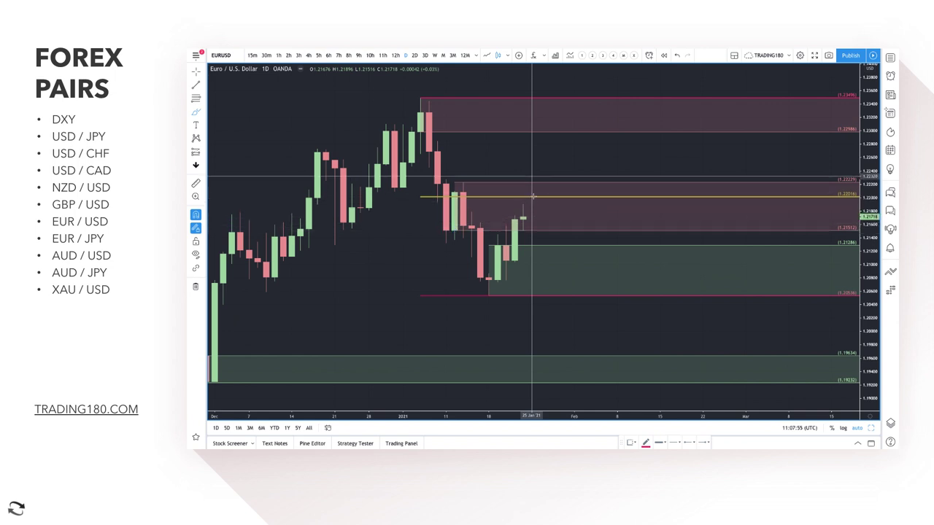
{"action": "mouse_move", "coordinate": [535, 197]}
{"action": "left_mouse_down"}
{"action": "mouse_move", "coordinate": [518, 219]}
{"action": "mouse_move", "coordinate": [537, 201]}
{"action": "left_mouse_up"}
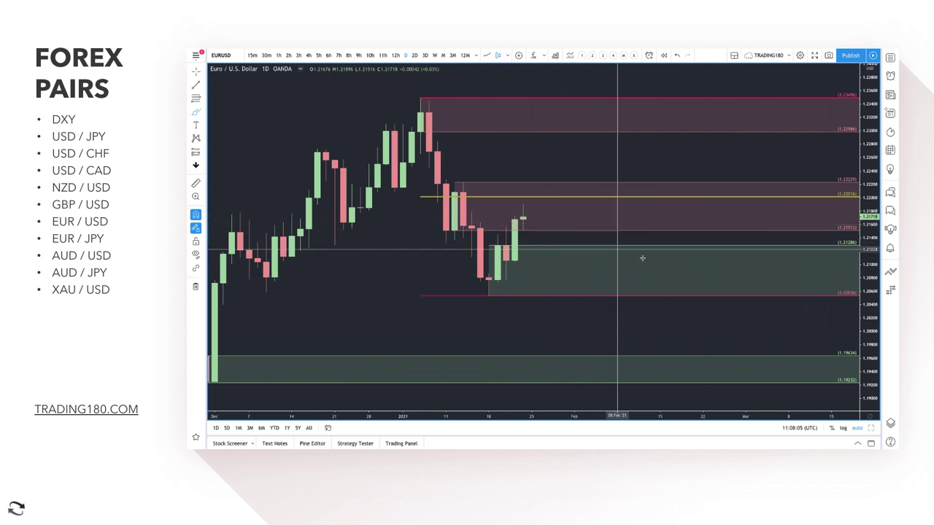
- Brush a circle on the upper EURUSD supply zone between 1.22986 and 1.23496, and delete it
{"action": "left_click", "coordinate": [196, 113]}
{"action": "mouse_move", "coordinate": [566, 96]}
{"action": "left_mouse_down"}
{"action": "mouse_move", "coordinate": [609, 109]}
{"action": "mouse_move", "coordinate": [596, 119]}
{"action": "mouse_move", "coordinate": [631, 175]}
{"action": "mouse_move", "coordinate": [635, 151]}
{"action": "left_mouse_up"}
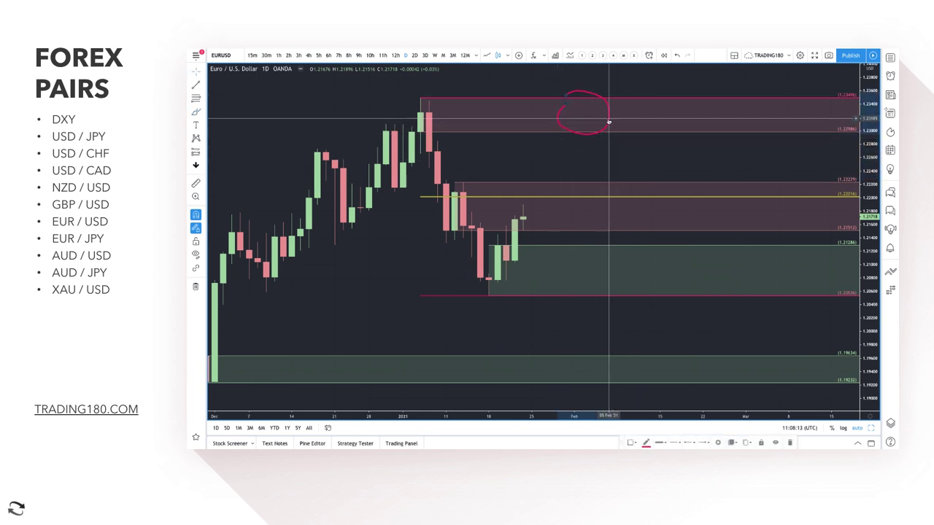
{"action": "key", "text": "Delete"}
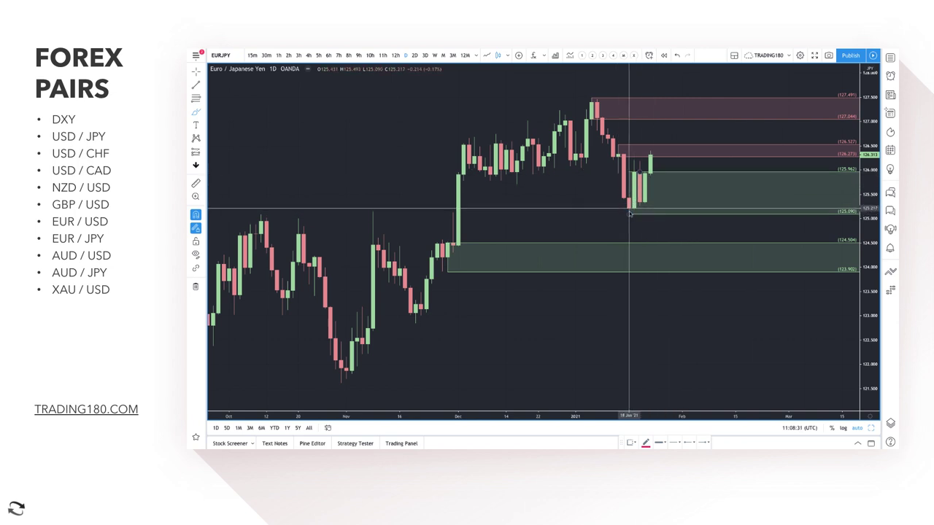
- Brush a circle around the latest EURJPY daily high in the 126.273–126.527 supply zone, and a stroke falling to the demand zone
{"action": "scroll", "coordinate": [682, 180], "scroll_direction": "up", "scroll_amount": 3}
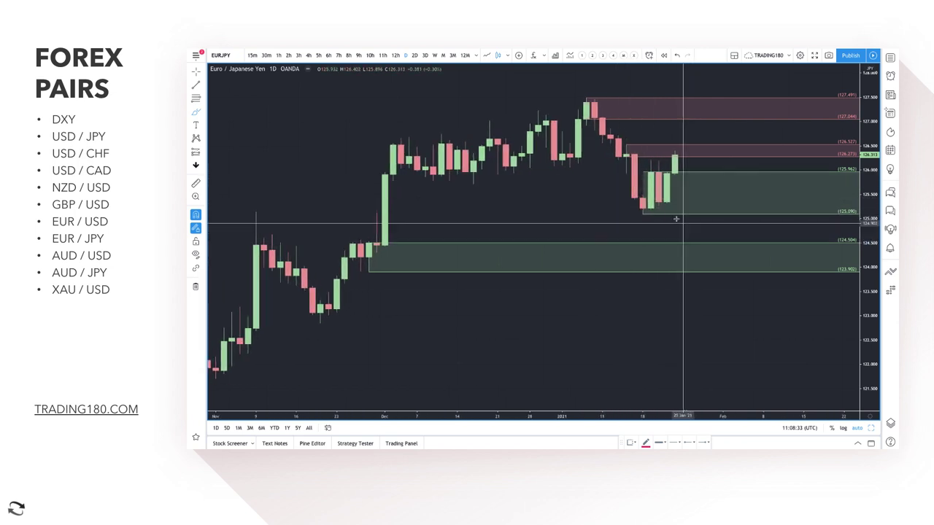
{"action": "scroll", "coordinate": [672, 181], "scroll_direction": "up", "scroll_amount": 3}
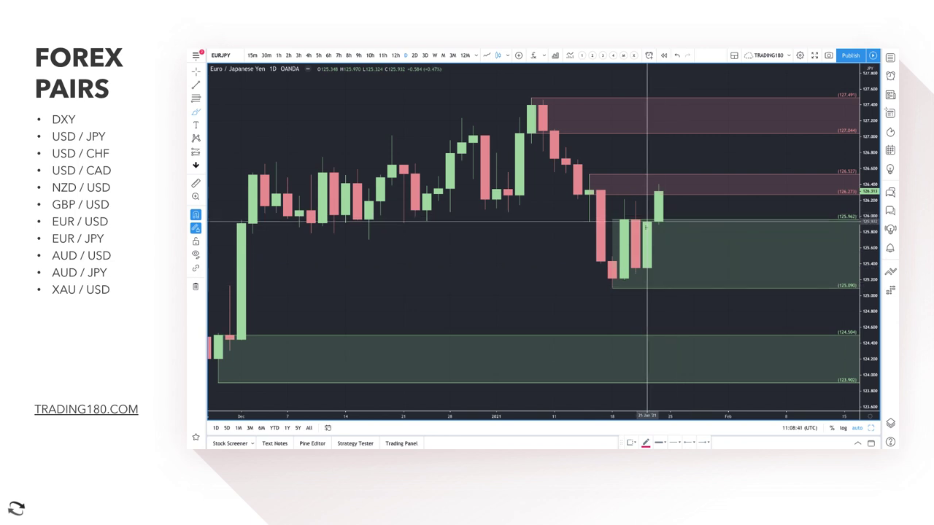
{"action": "mouse_move", "coordinate": [670, 181]}
{"action": "left_mouse_down"}
{"action": "mouse_move", "coordinate": [653, 196]}
{"action": "mouse_move", "coordinate": [669, 182]}
{"action": "left_mouse_up"}
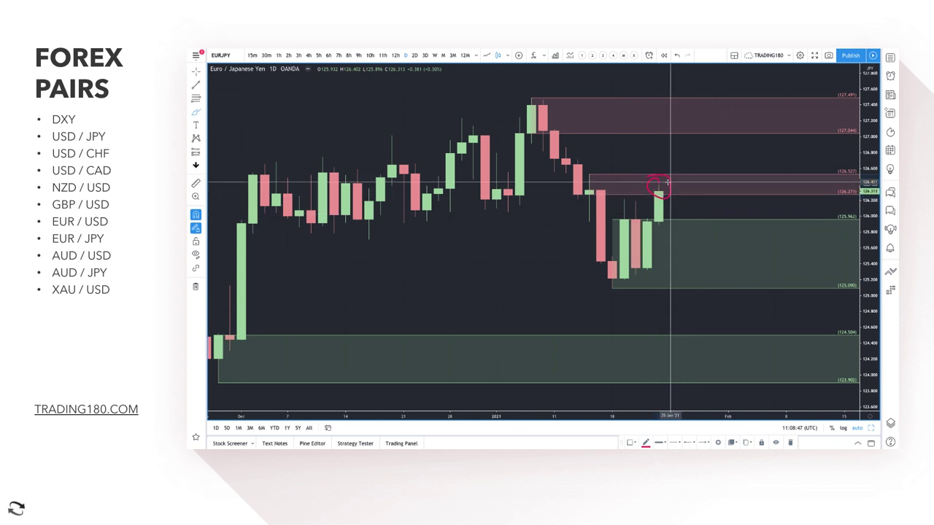
{"action": "left_click_drag", "start_coordinate": [667, 182], "coordinate": [716, 217]}
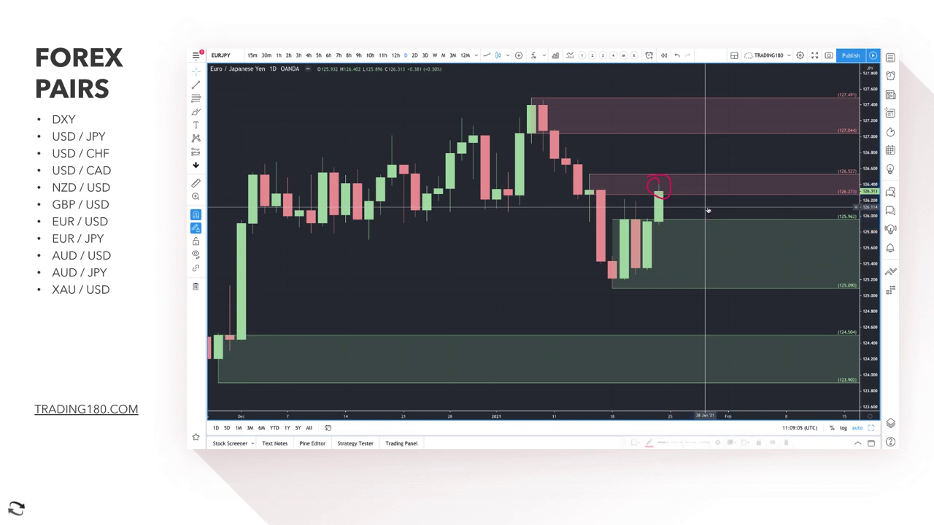
- Brush a circle around the latest AUDUSD daily highs in the 0.77604–0.78201 supply zone, and a short horizontal line above the zone
{"action": "left_click", "coordinate": [194, 113]}
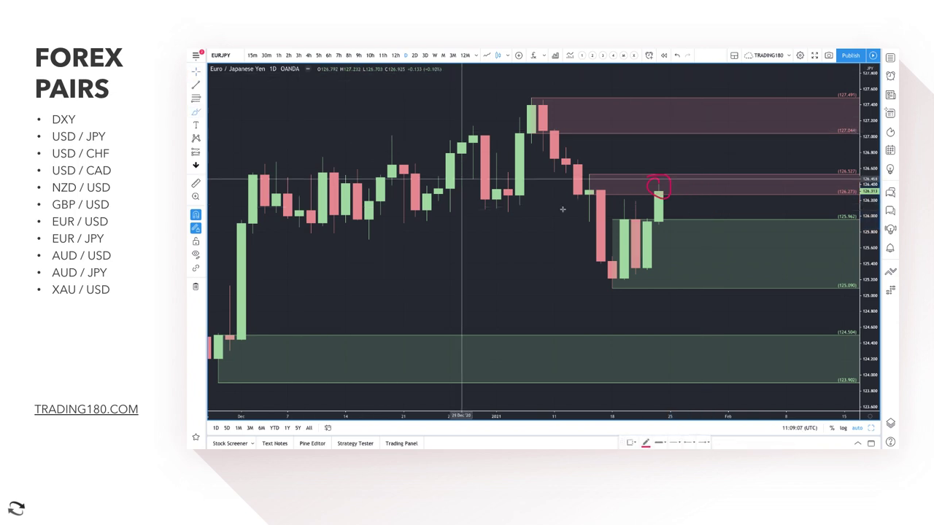
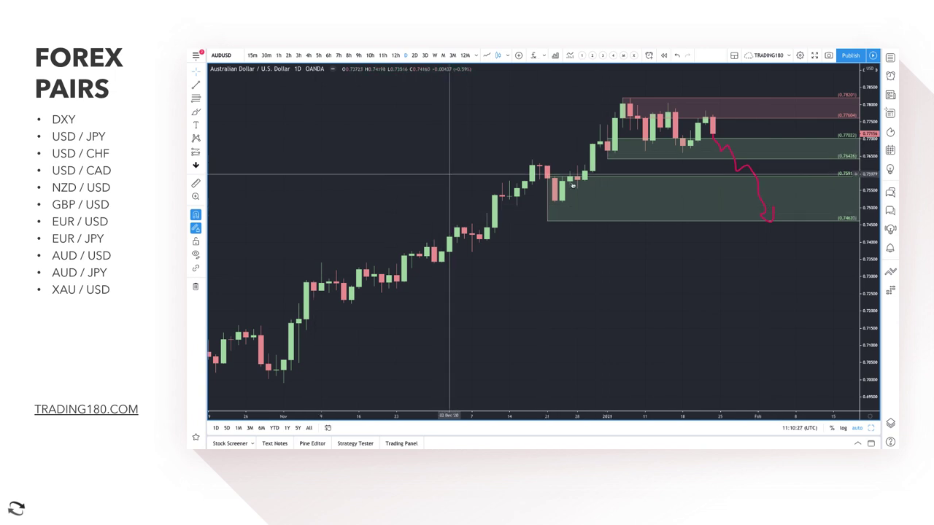
{"action": "scroll", "coordinate": [734, 183], "scroll_direction": "up", "scroll_amount": 5}
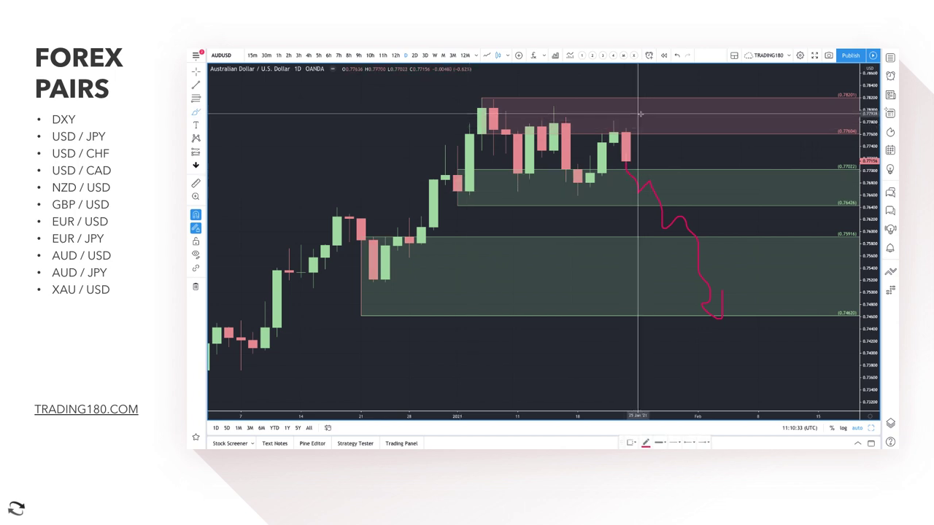
{"action": "mouse_move", "coordinate": [635, 113]}
{"action": "left_mouse_down"}
{"action": "mouse_move", "coordinate": [625, 130]}
{"action": "mouse_move", "coordinate": [648, 121]}
{"action": "mouse_move", "coordinate": [637, 134]}
{"action": "left_mouse_up"}
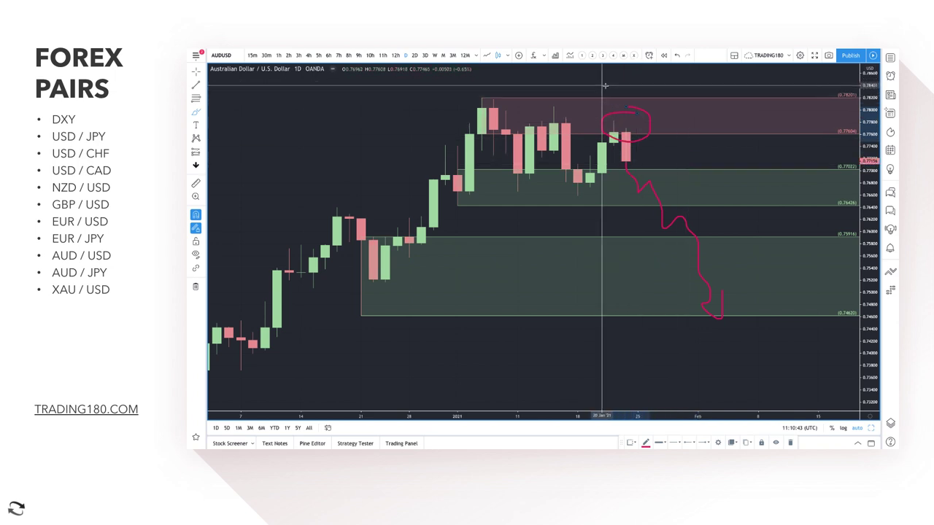
{"action": "left_click_drag", "start_coordinate": [615, 82], "coordinate": [662, 83]}
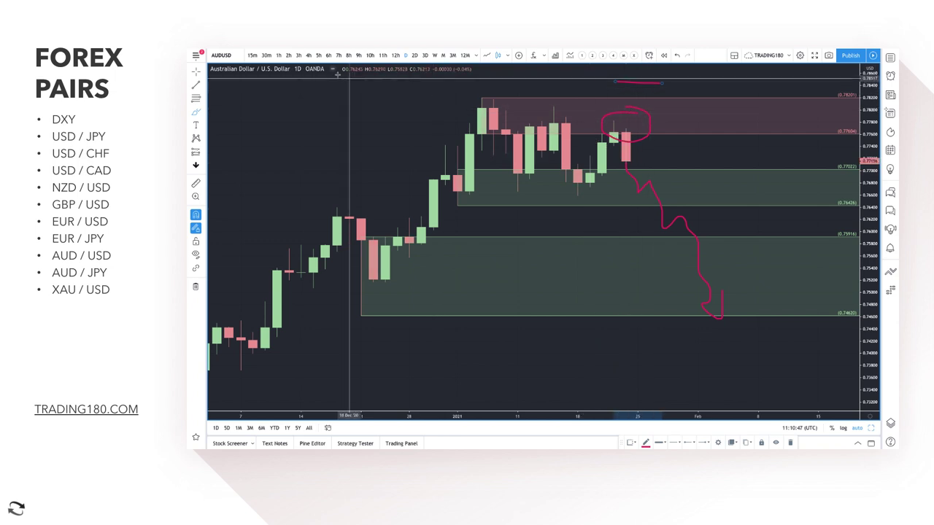
- Show AUDUSD on the 4-hour timeframe and brush short lines over the circled highs and an arrow falling to the 0.77022 demand zone
{"action": "left_click", "coordinate": [308, 56]}
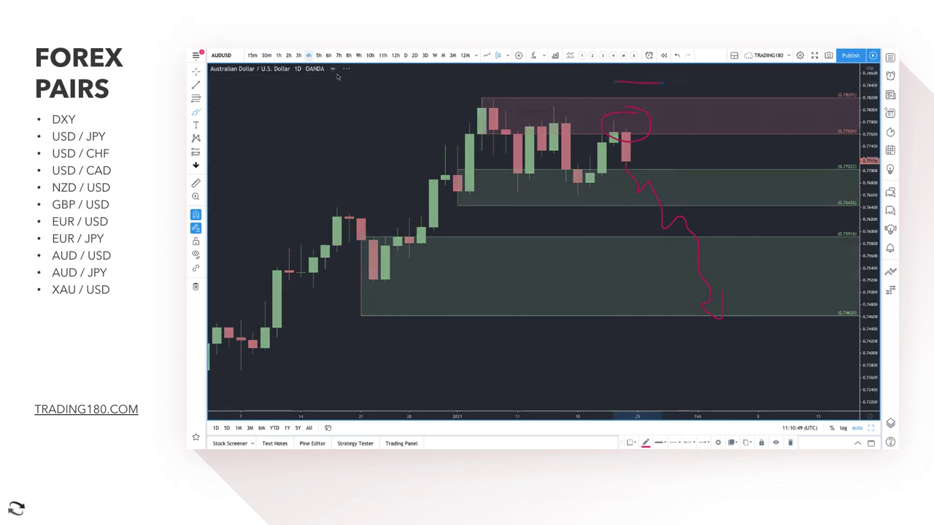
{"action": "scroll", "coordinate": [497, 153], "scroll_direction": "down", "scroll_amount": 5}
{"action": "scroll", "coordinate": [500, 153], "scroll_direction": "down", "scroll_amount": 1}
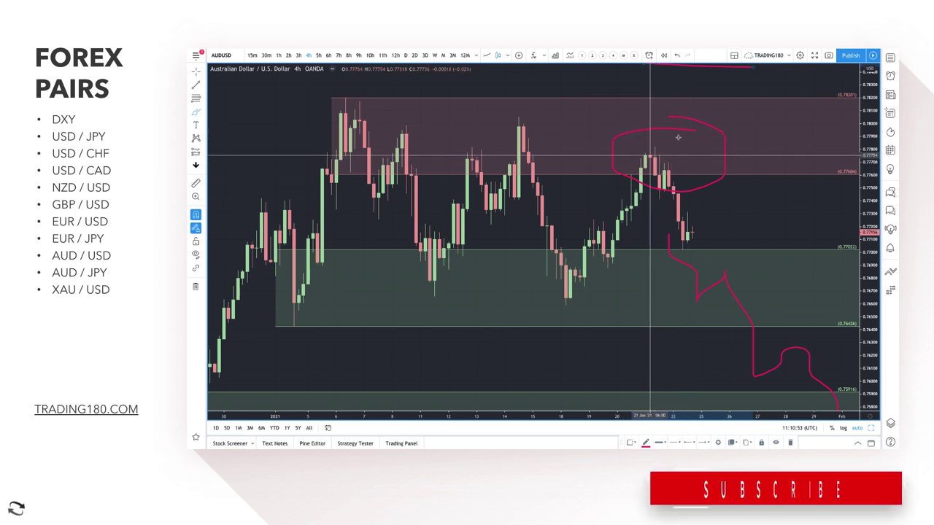
{"action": "key", "text": "ctrl+z"}
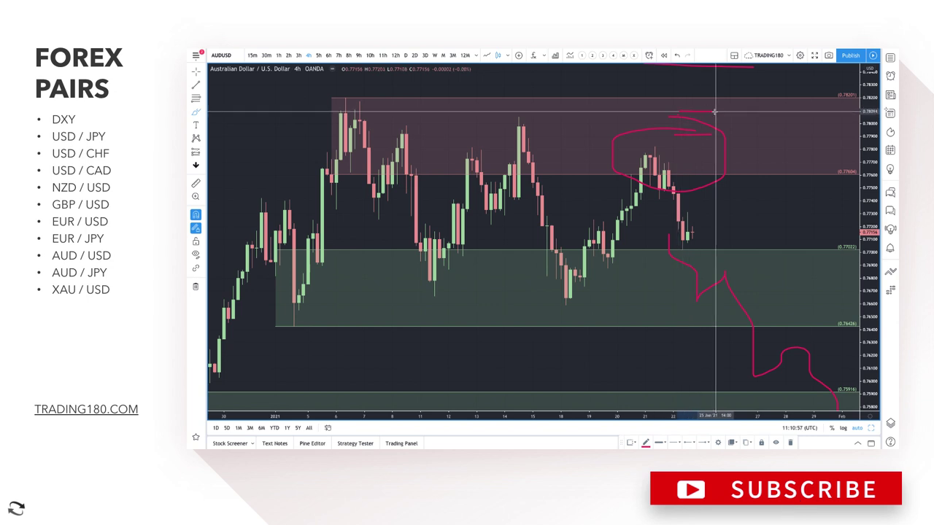
{"action": "mouse_move", "coordinate": [684, 91]}
{"action": "left_mouse_down"}
{"action": "mouse_move", "coordinate": [726, 91]}
{"action": "mouse_move", "coordinate": [803, 263]}
{"action": "mouse_move", "coordinate": [809, 235]}
{"action": "left_mouse_up"}
{"action": "scroll", "coordinate": [812, 173], "scroll_direction": "up", "scroll_amount": 2}
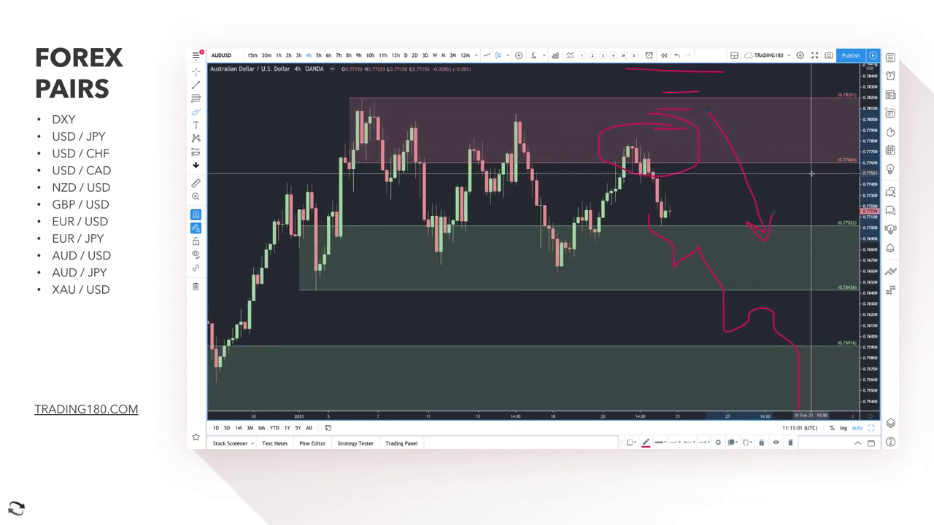
{"action": "scroll", "coordinate": [812, 174], "scroll_direction": "down", "scroll_amount": 2}
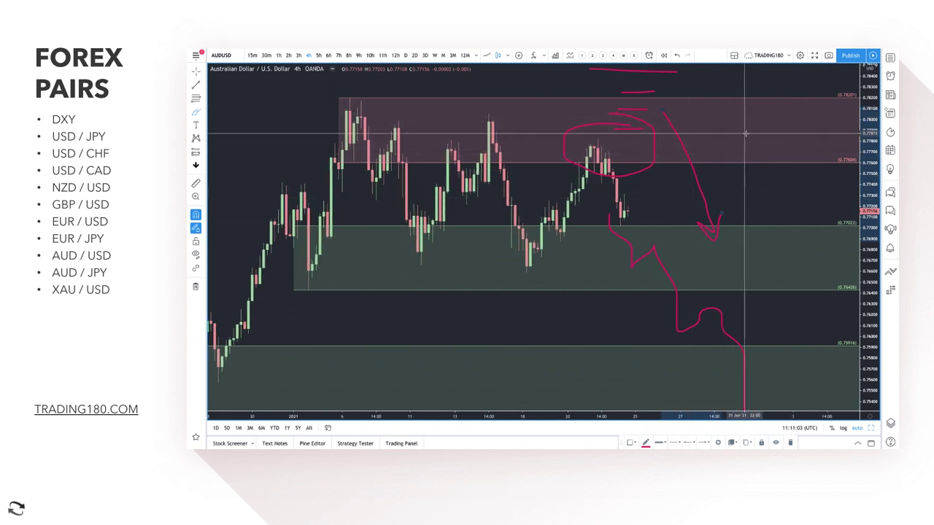
- Brush handwritten marks beside the falling arrow in the AUDUSD supply zone, and undo the strokes added on the 4-hour chart
{"action": "left_click_drag", "start_coordinate": [762, 112], "coordinate": [767, 159]}
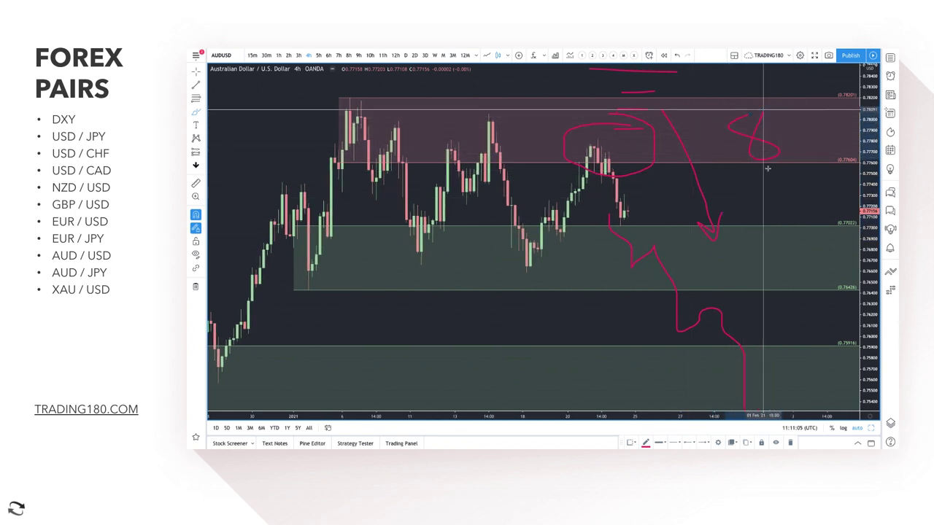
{"action": "left_click_drag", "start_coordinate": [791, 118], "coordinate": [800, 162]}
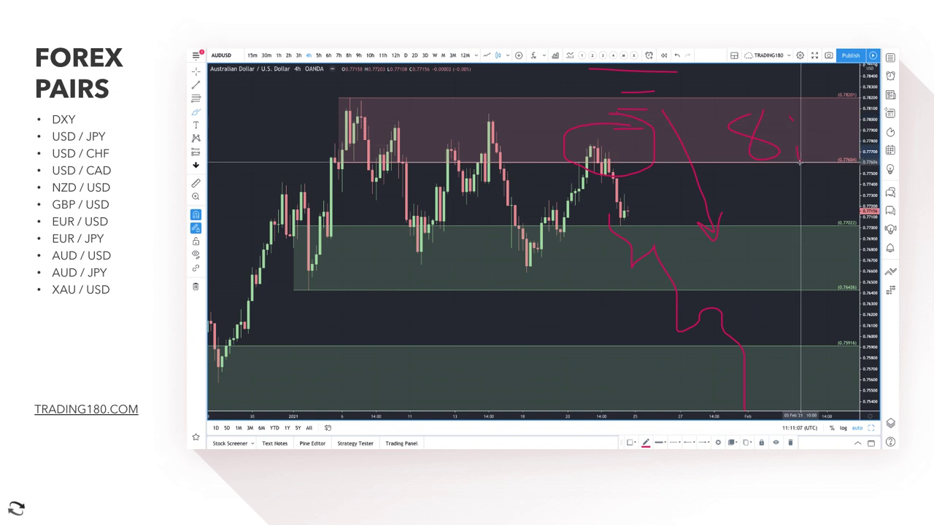
{"action": "left_click_drag", "start_coordinate": [817, 102], "coordinate": [819, 146]}
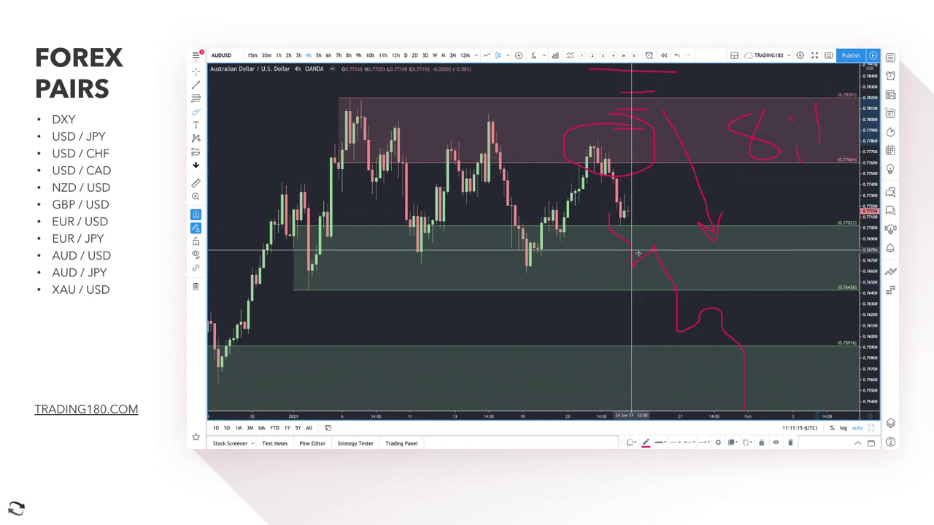
{"action": "left_click_drag", "start_coordinate": [740, 185], "coordinate": [825, 183]}
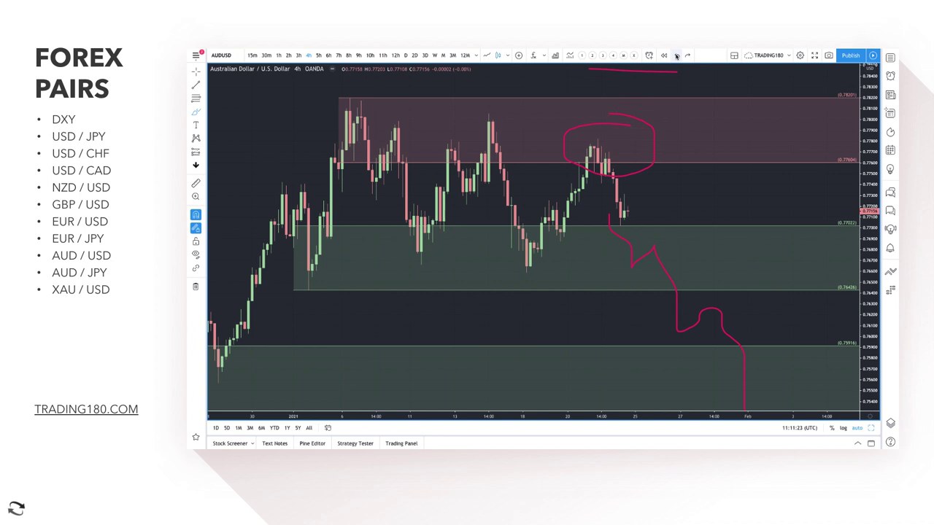
{"action": "left_click", "coordinate": [677, 56]}
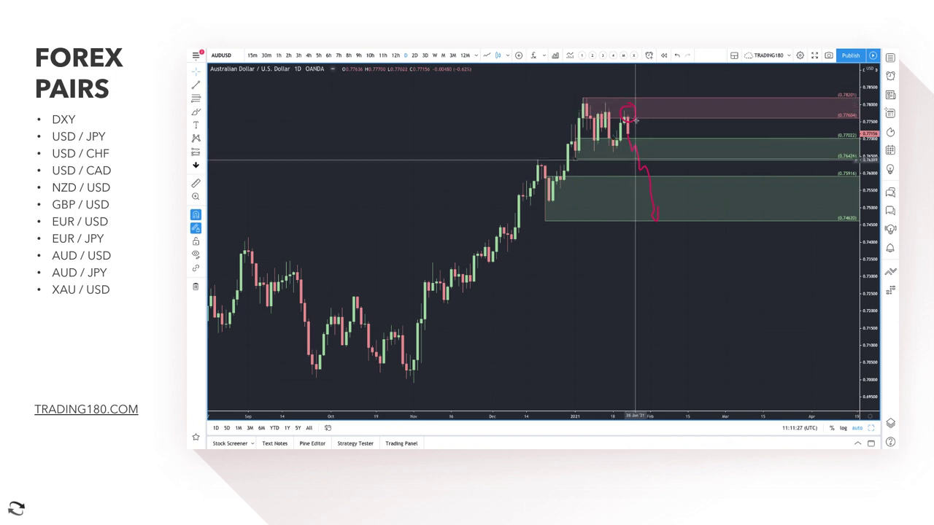
- Brush a long rising arrow beneath the AUDJPY daily uptrend from mid-November to mid-January, and delete it
{"action": "scroll", "coordinate": [672, 210], "scroll_direction": "up", "scroll_amount": 2}
{"action": "scroll", "coordinate": [657, 183], "scroll_direction": "up", "scroll_amount": 2}
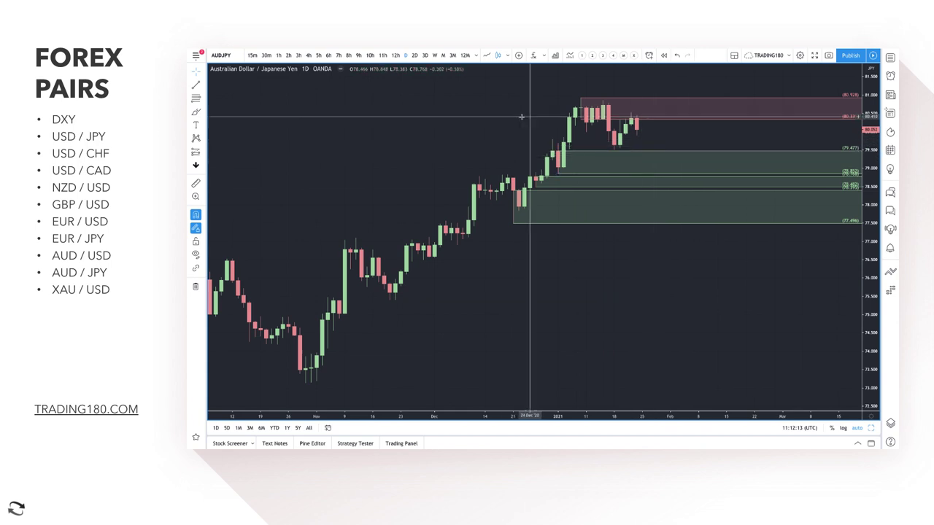
{"action": "left_click", "coordinate": [196, 112]}
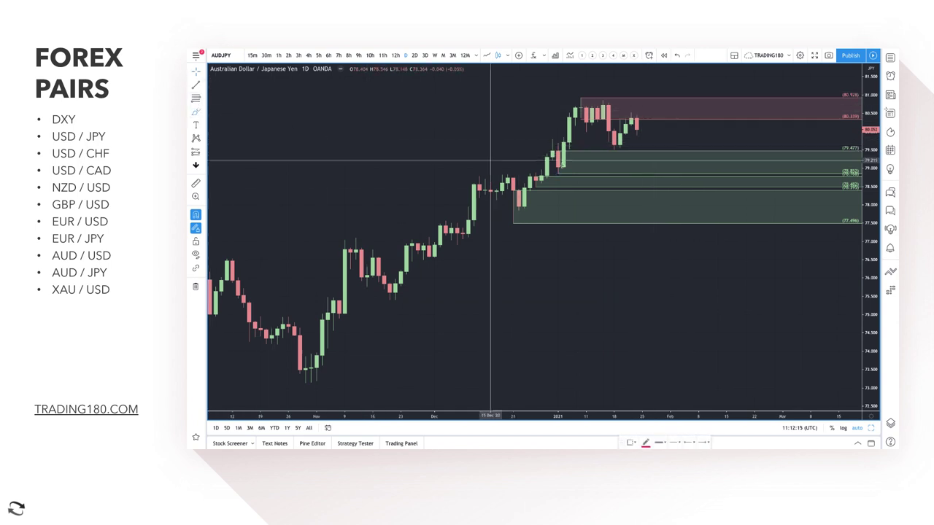
{"action": "mouse_move", "coordinate": [375, 366]}
{"action": "left_mouse_down"}
{"action": "mouse_move", "coordinate": [624, 195]}
{"action": "mouse_move", "coordinate": [614, 246]}
{"action": "left_mouse_up"}
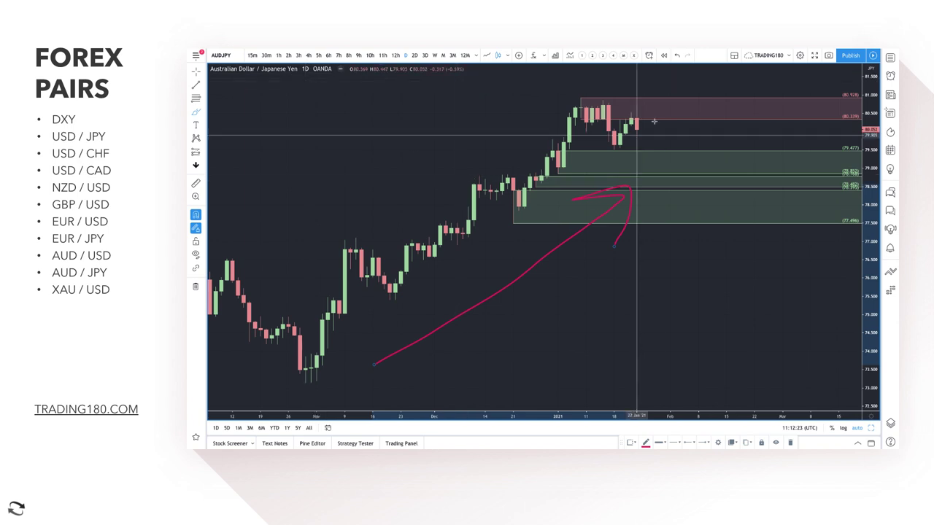
{"action": "scroll", "coordinate": [622, 190], "scroll_direction": "right", "scroll_amount": 2}
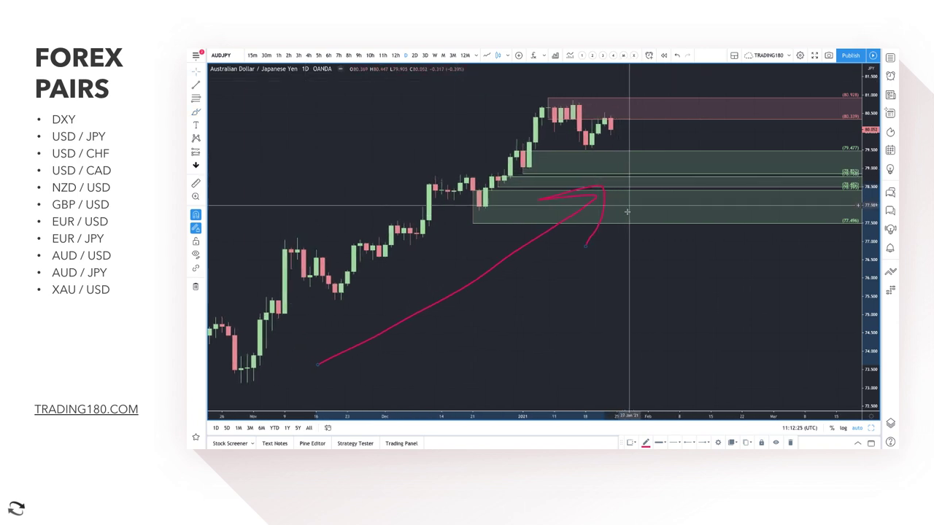
{"action": "right_click", "coordinate": [626, 208]}
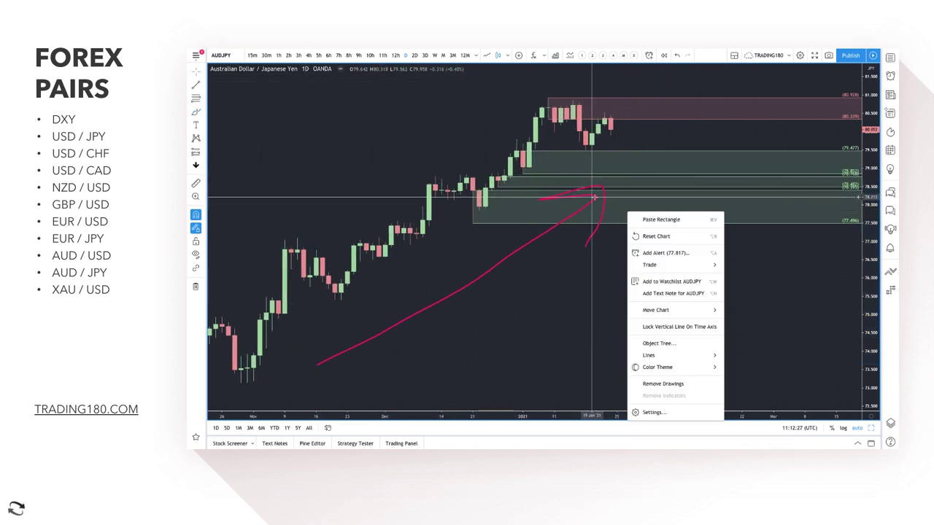
{"action": "left_click", "coordinate": [595, 198]}
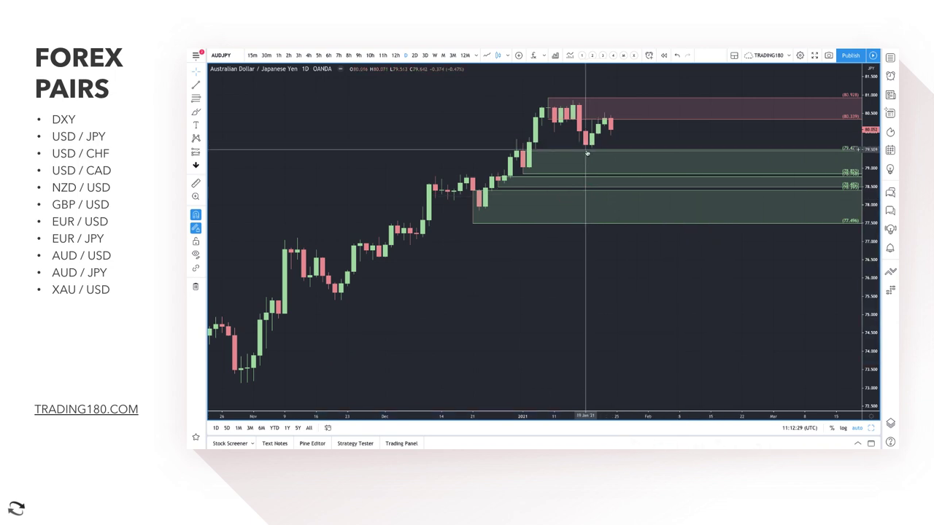
- Brush a path from the latest AUDJPY candle down into the 78.852–79.477 demand zone and turning back up
{"action": "scroll", "coordinate": [587, 154], "scroll_direction": "up", "scroll_amount": 5}
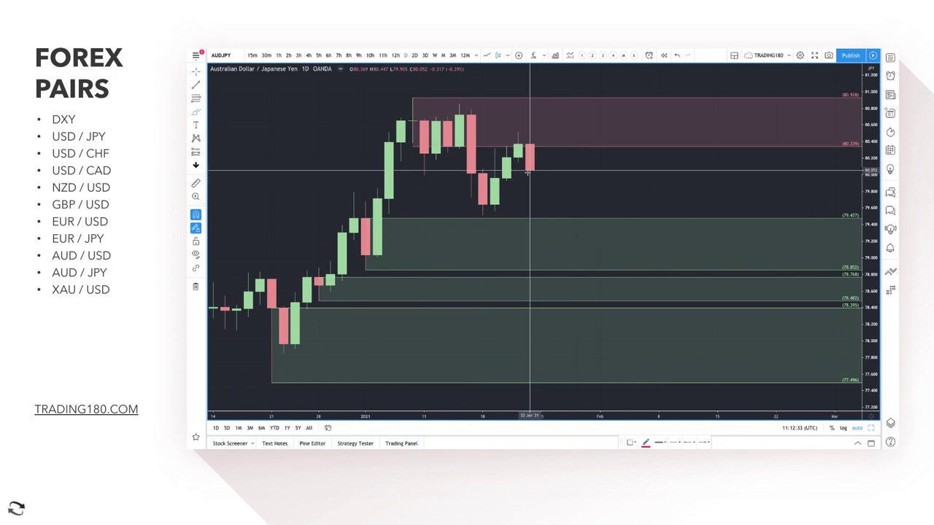
{"action": "mouse_move", "coordinate": [530, 183]}
{"action": "left_mouse_down"}
{"action": "mouse_move", "coordinate": [542, 219]}
{"action": "mouse_move", "coordinate": [603, 210]}
{"action": "left_mouse_up"}
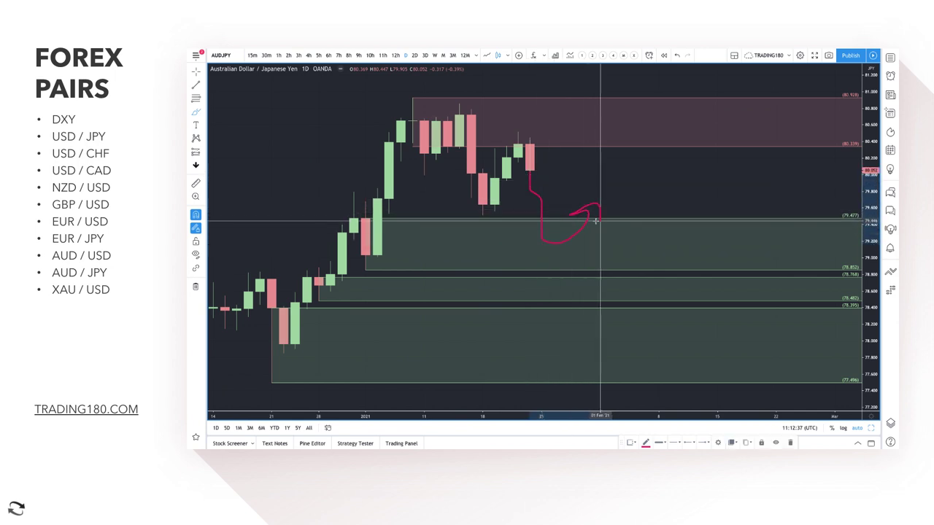
{"action": "scroll", "coordinate": [594, 252], "scroll_direction": "down", "scroll_amount": 3}
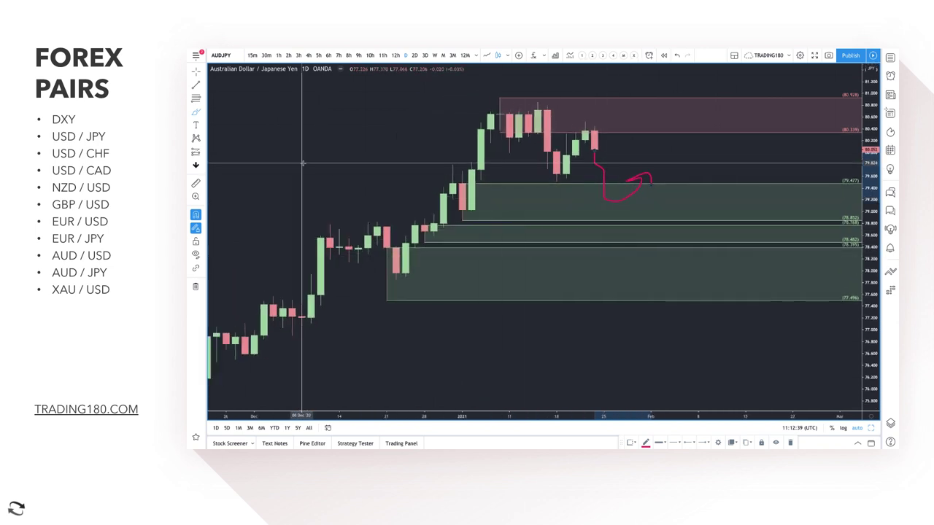
- Draw a rectangle from 3 December to 19 February between about 78.757 and 78.939 on AUDJPY, and delete the brushed path
{"action": "left_click", "coordinate": [204, 114]}
{"action": "left_click", "coordinate": [247, 157]}
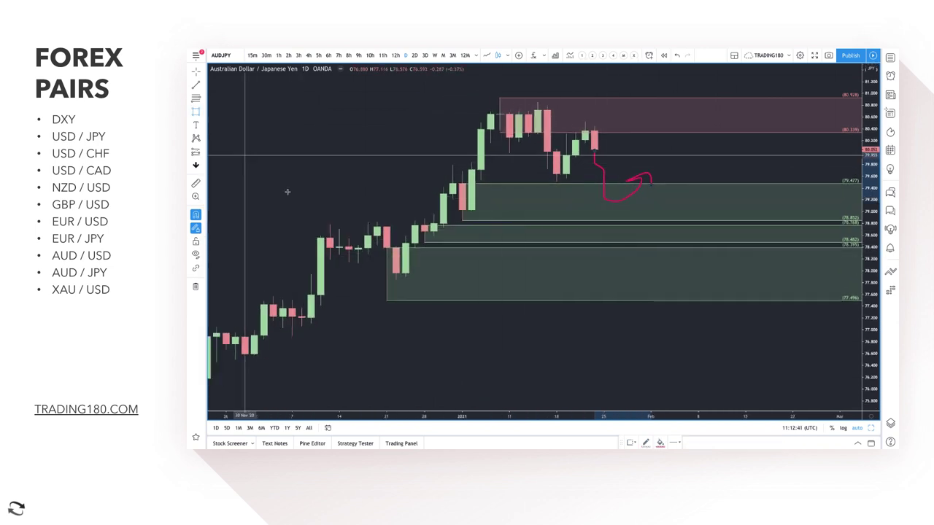
{"action": "left_click_drag", "start_coordinate": [273, 226], "coordinate": [783, 217]}
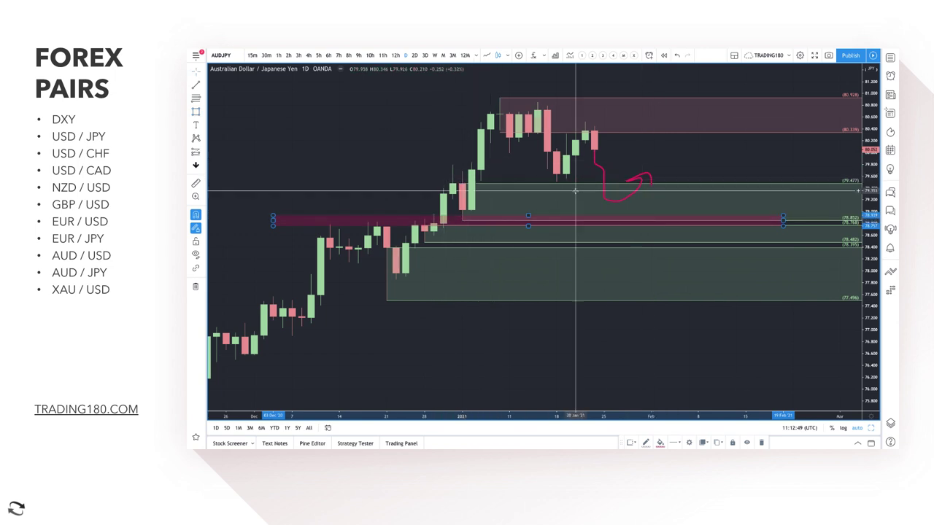
{"action": "right_click", "coordinate": [658, 178]}
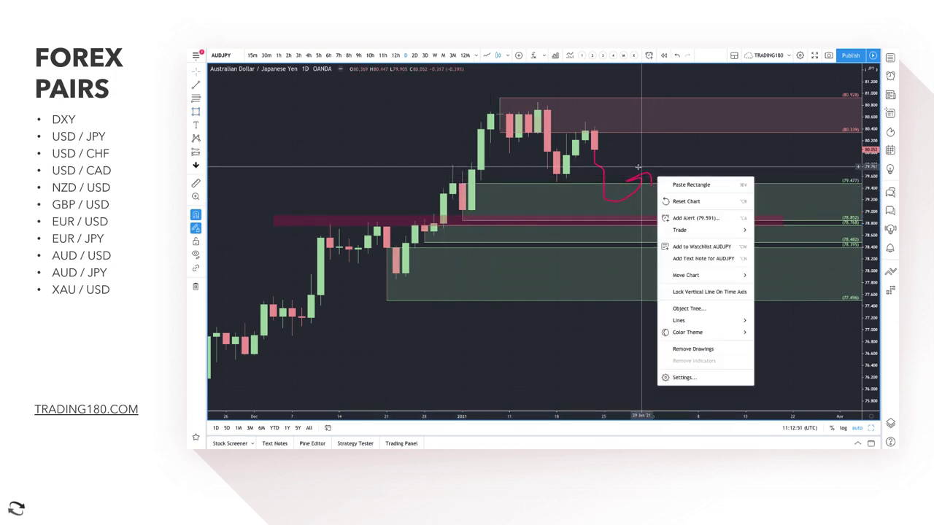
{"action": "left_click", "coordinate": [635, 167]}
{"action": "scroll", "coordinate": [579, 188], "scroll_direction": "down", "scroll_amount": 5}
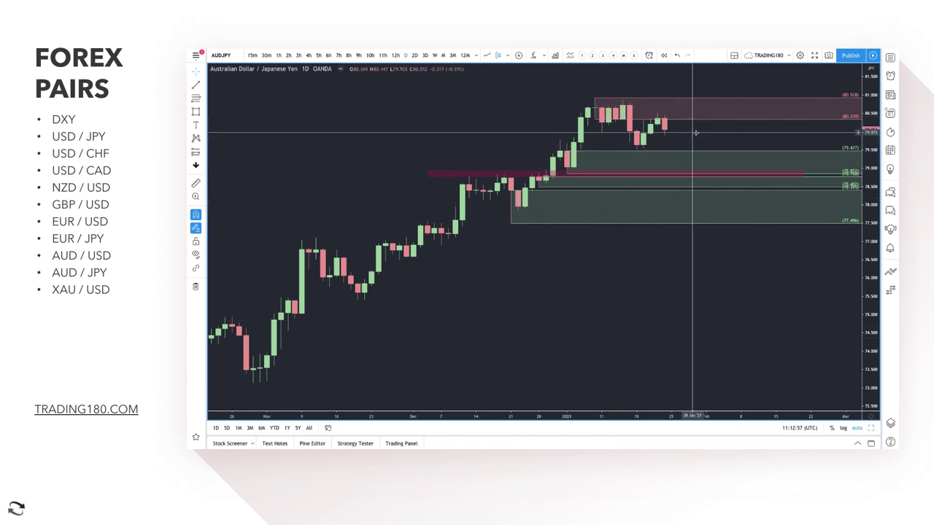
- Select the thin rectangle above the December highs on AUDJPY and switch the drawing tool back to Brush
{"action": "scroll", "coordinate": [694, 134], "scroll_direction": "up", "scroll_amount": 2}
{"action": "scroll", "coordinate": [695, 134], "scroll_direction": "up", "scroll_amount": 2}
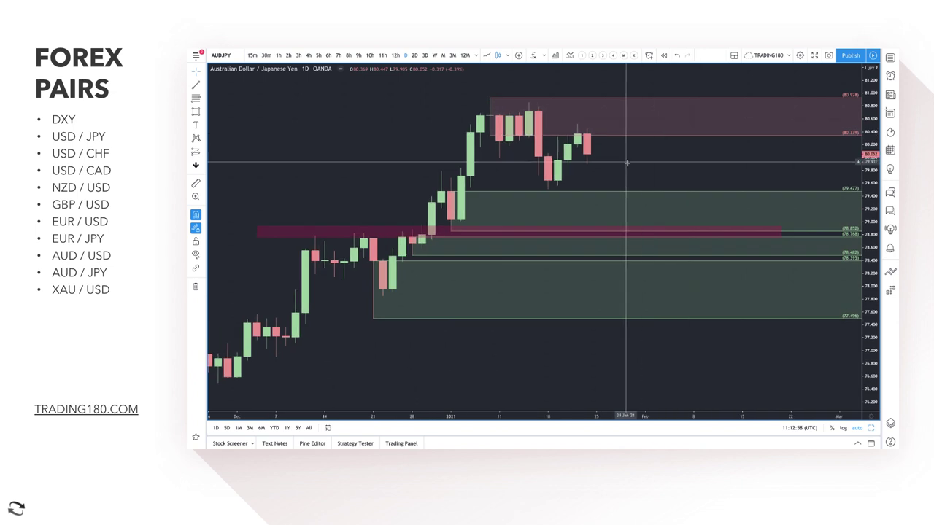
{"action": "left_click", "coordinate": [598, 240]}
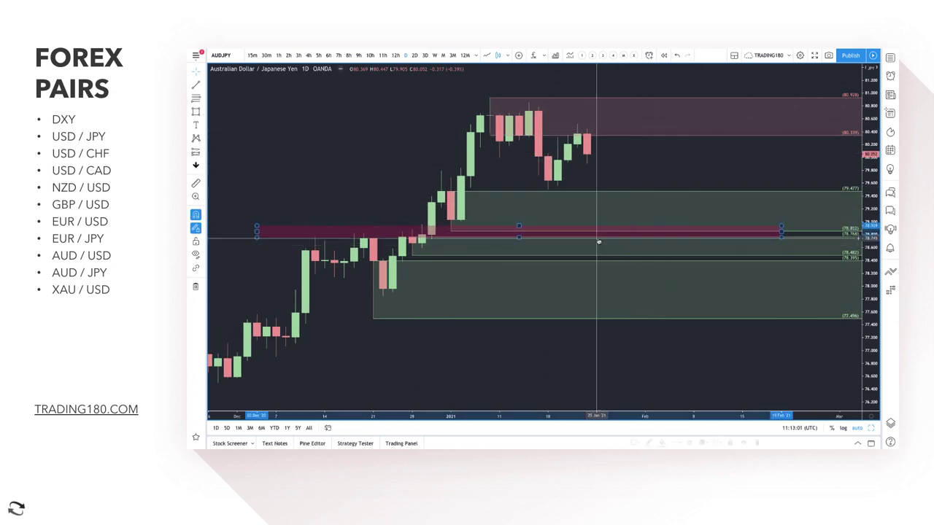
{"action": "left_click", "coordinate": [204, 112]}
{"action": "left_click", "coordinate": [227, 113]}
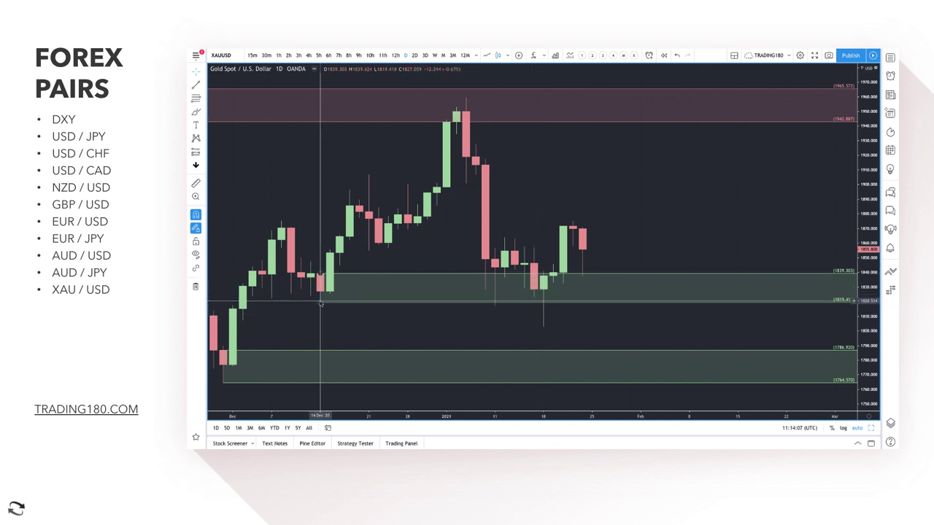
- Extend the lower edge of the upper XAUUSD demand zone to the 11 January low at 1817.160, and show the 1-hour timeframe
{"action": "left_click_drag", "start_coordinate": [321, 301], "coordinate": [493, 309]}
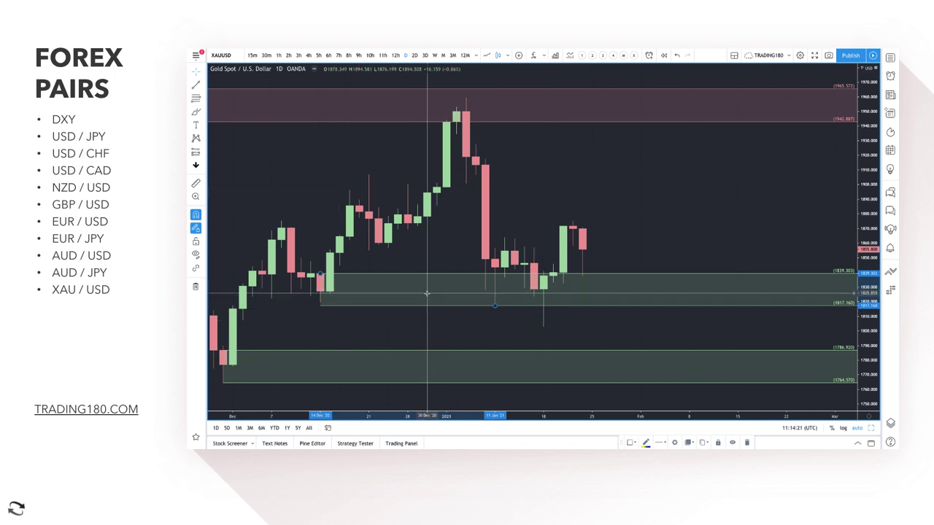
{"action": "left_click", "coordinate": [278, 55]}
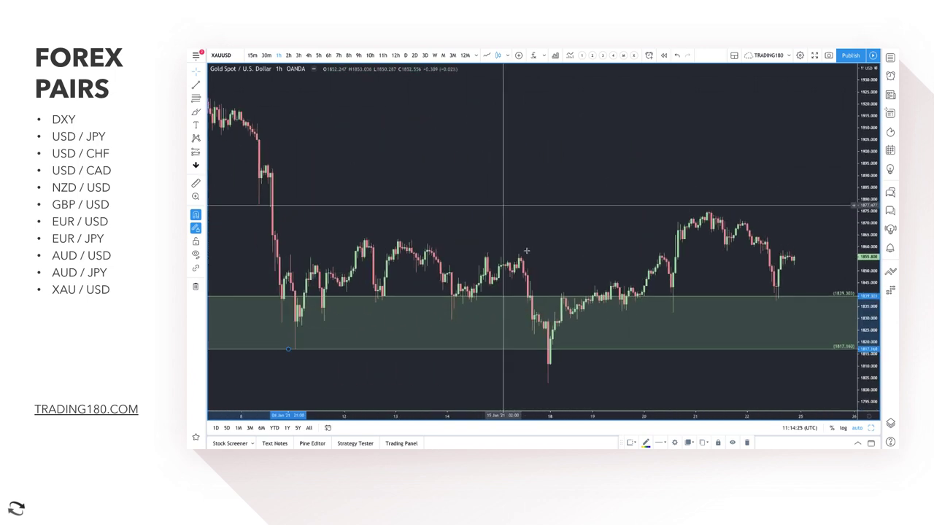
{"action": "scroll", "coordinate": [526, 250], "scroll_direction": "up", "scroll_amount": 2}
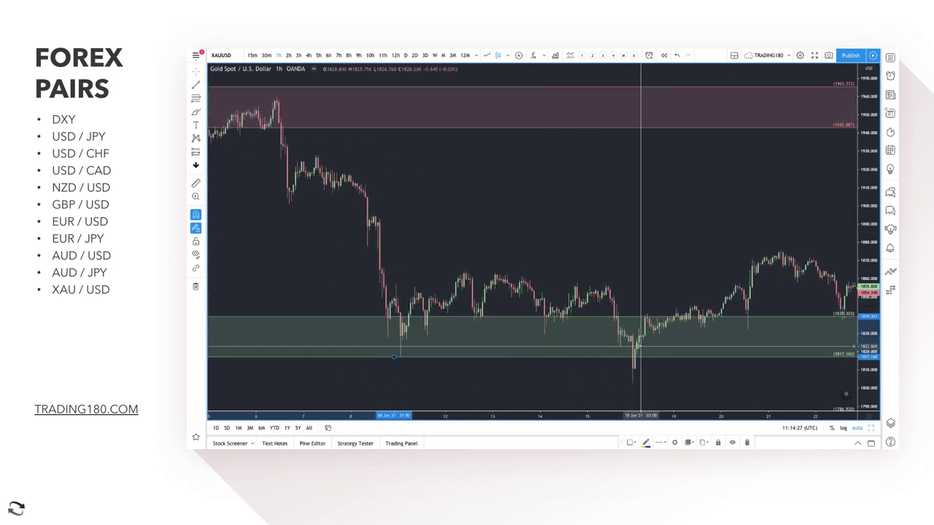
{"action": "mouse_move", "coordinate": [633, 347]}
{"action": "left_mouse_down"}
{"action": "mouse_move", "coordinate": [634, 363]}
{"action": "mouse_move", "coordinate": [655, 323]}
{"action": "left_mouse_up"}
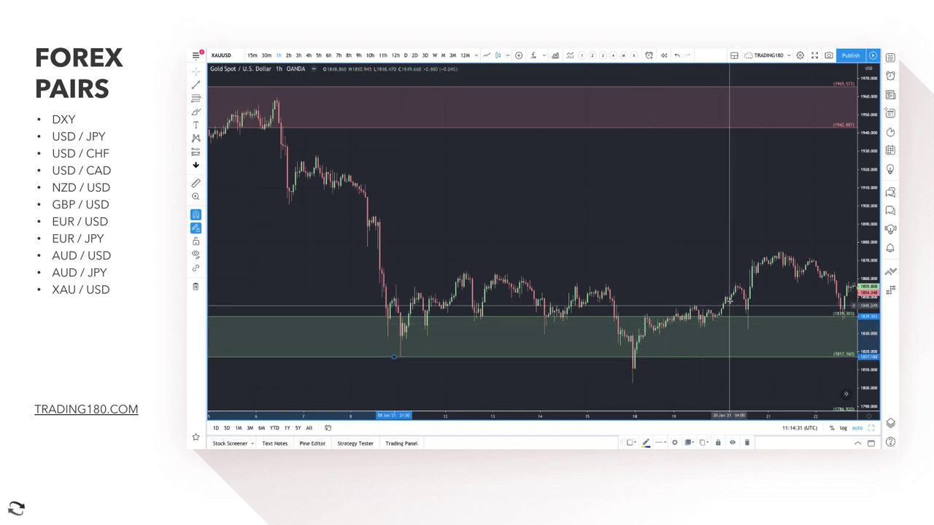
- Show XAUUSD on the daily timeframe and extend the upper demand zone's lower edge to the 18 January low at 1802.955
{"action": "scroll", "coordinate": [616, 373], "scroll_direction": "down", "scroll_amount": 3}
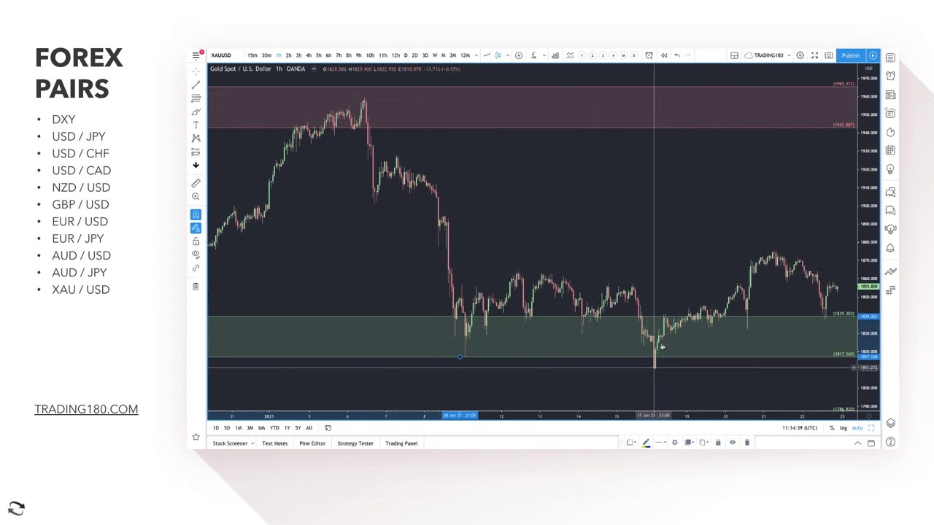
{"action": "left_click", "coordinate": [406, 55]}
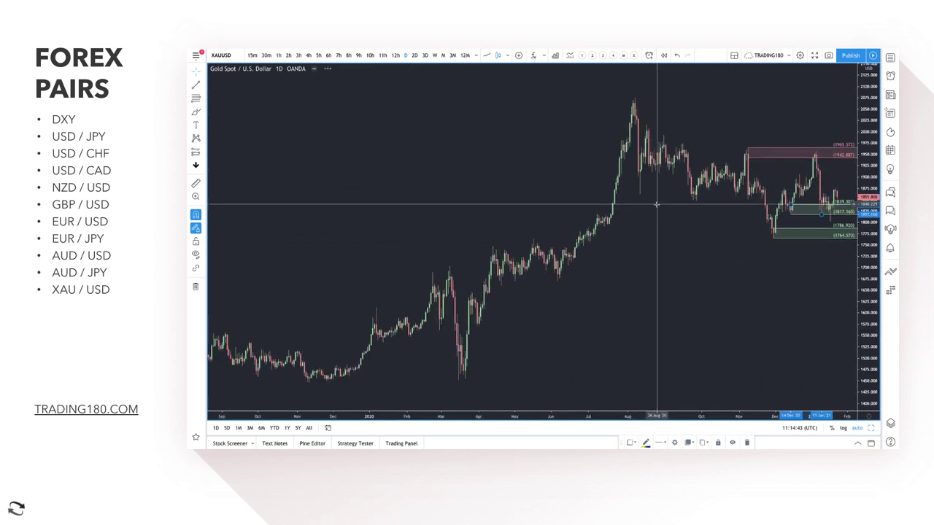
{"action": "scroll", "coordinate": [659, 202], "scroll_direction": "up", "scroll_amount": 5}
{"action": "right_click", "coordinate": [632, 276]}
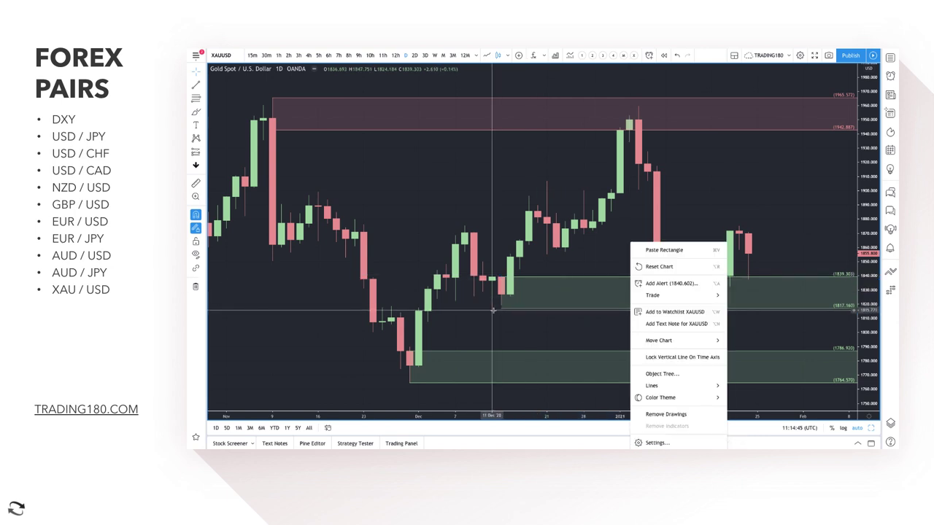
{"action": "left_click", "coordinate": [554, 313]}
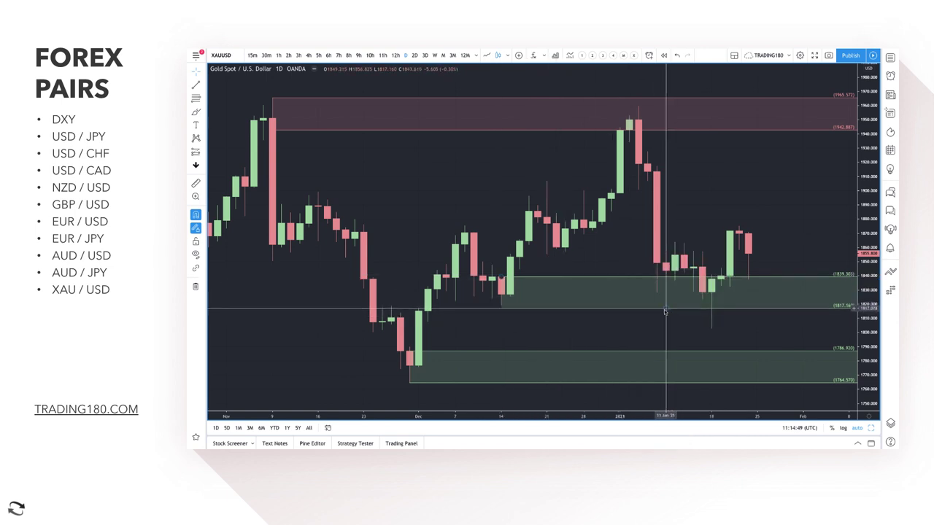
{"action": "left_click_drag", "start_coordinate": [711, 306], "coordinate": [711, 328]}
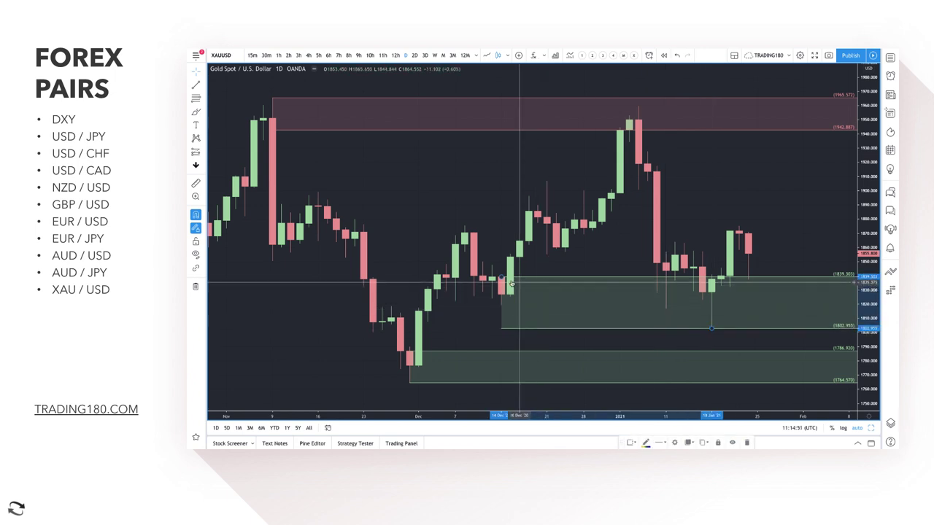
- Move the upper demand zone's starting corner to the 15 January candle at 1846.258, keeping its lower edge at 1802.955
{"action": "left_click_drag", "start_coordinate": [503, 278], "coordinate": [702, 270]}
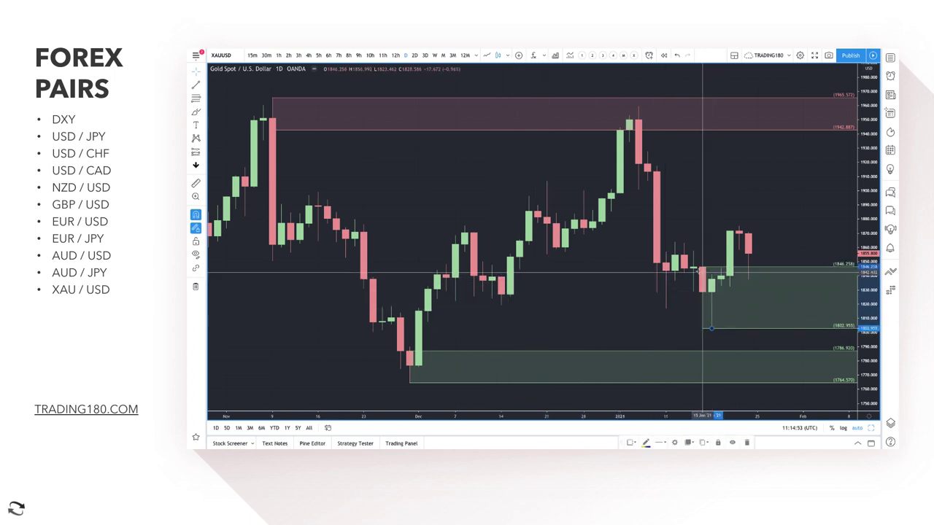
{"action": "scroll", "coordinate": [657, 284], "scroll_direction": "up", "scroll_amount": 2}
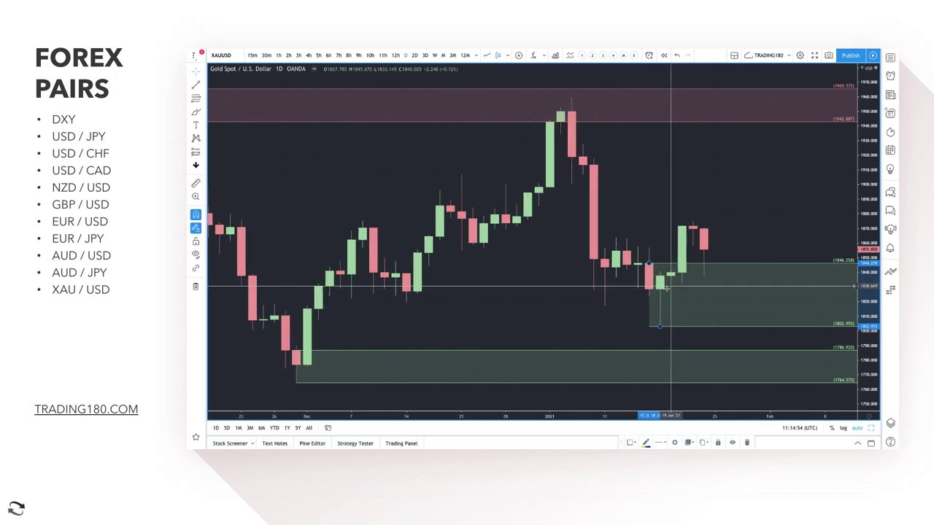
{"action": "scroll", "coordinate": [666, 288], "scroll_direction": "up", "scroll_amount": 1}
{"action": "scroll", "coordinate": [688, 313], "scroll_direction": "up", "scroll_amount": 1}
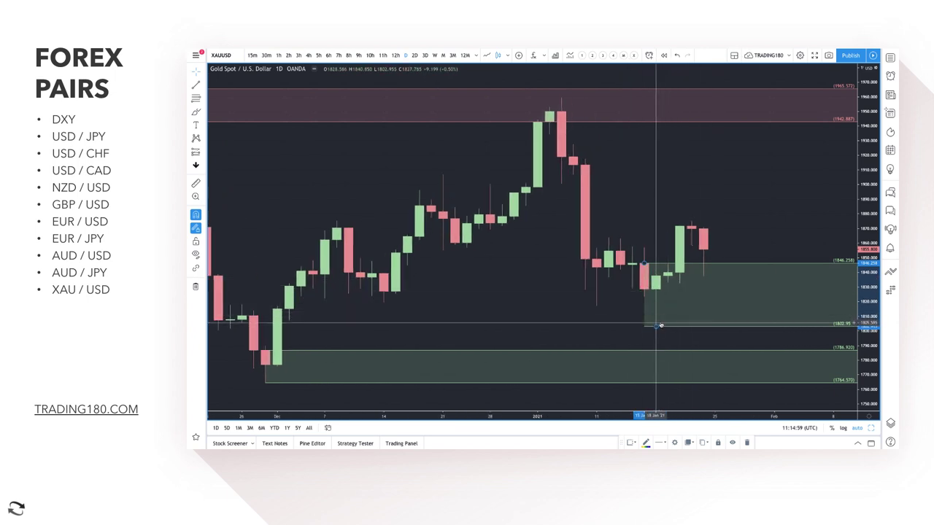
{"action": "left_click_drag", "start_coordinate": [659, 325], "coordinate": [656, 327]}
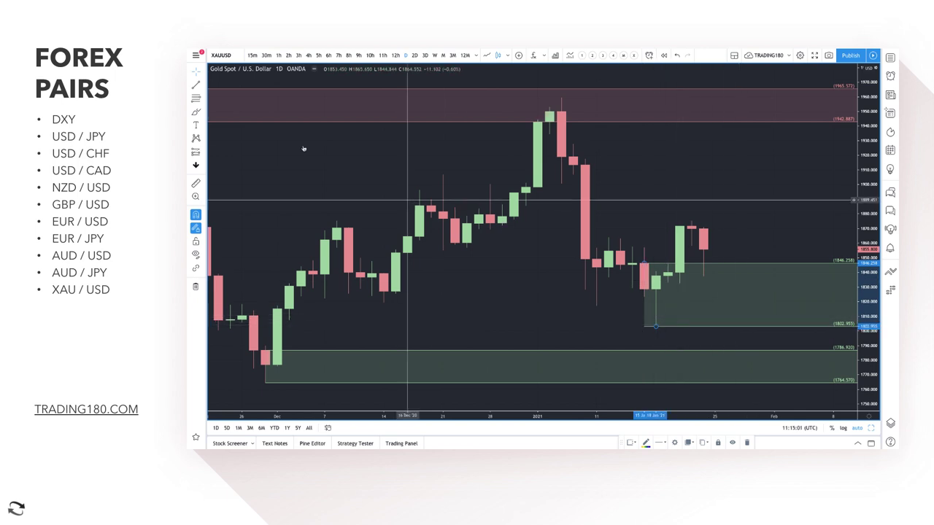
- Brush a path from the latest XAUUSD candle down into the 1802.955–1846.258 demand zone and turning back up, and delete it
{"action": "left_click", "coordinate": [195, 112]}
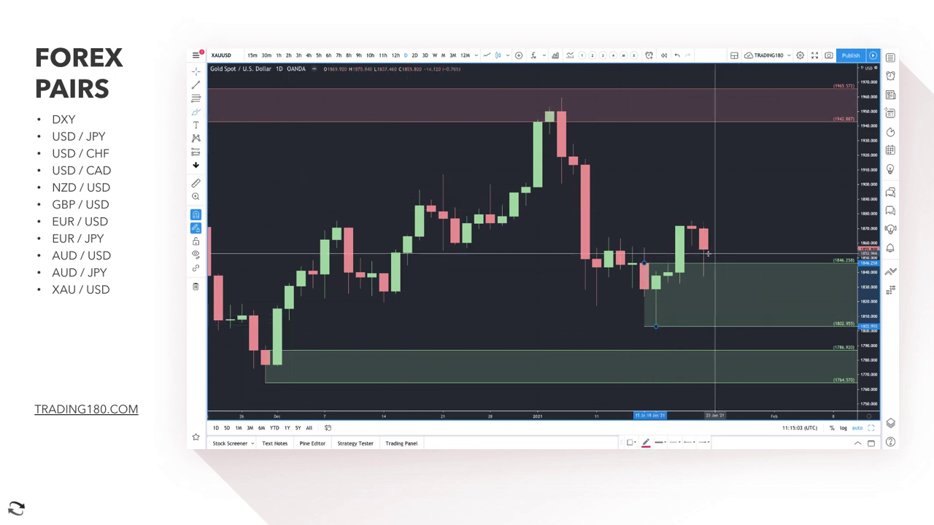
{"action": "mouse_move", "coordinate": [704, 255]}
{"action": "left_mouse_down"}
{"action": "mouse_move", "coordinate": [742, 314]}
{"action": "mouse_move", "coordinate": [759, 290]}
{"action": "left_mouse_up"}
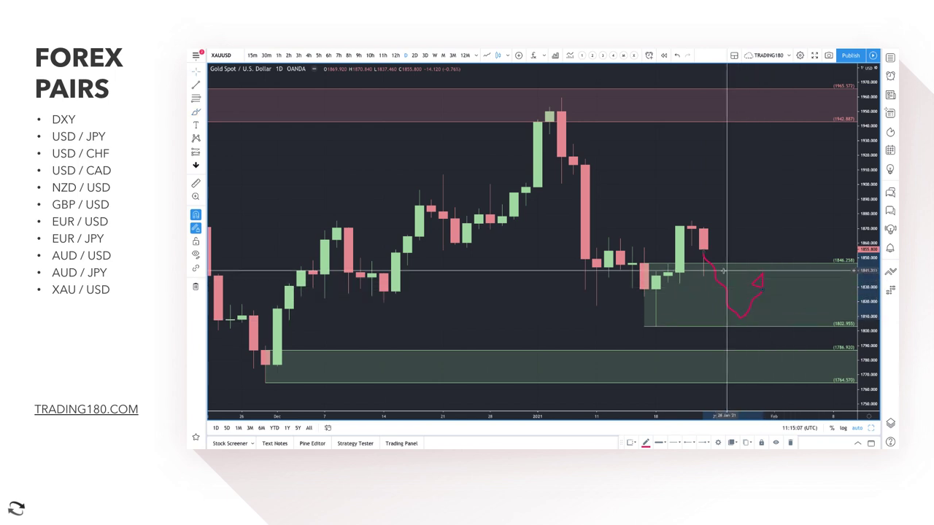
{"action": "key", "text": "Delete"}
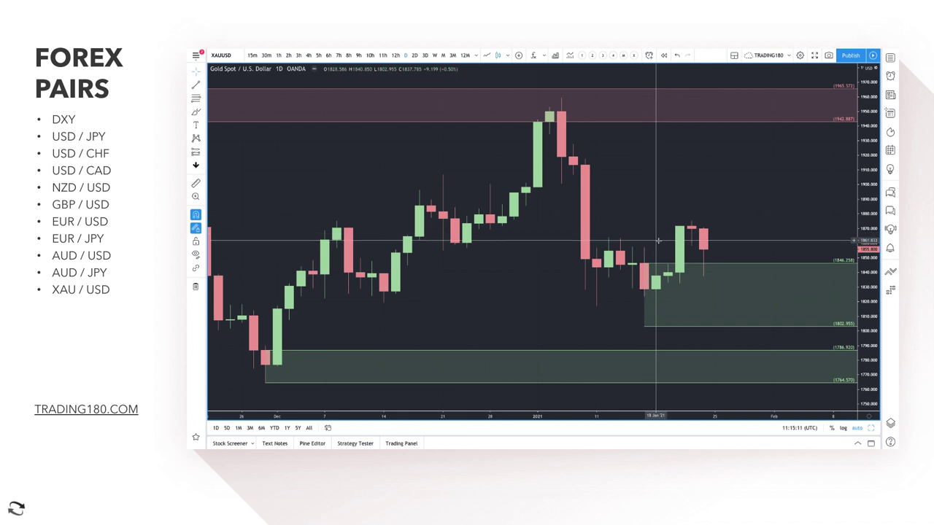
- Brush a circle around the latest XAUUSD swing high at the 20–22 January candles
{"action": "scroll", "coordinate": [726, 241], "scroll_direction": "down", "scroll_amount": 4}
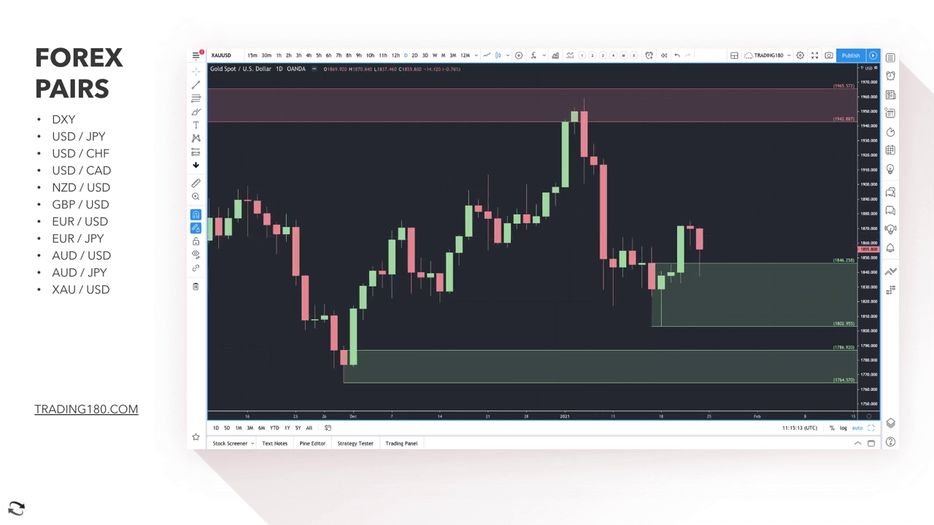
{"action": "left_click", "coordinate": [196, 113]}
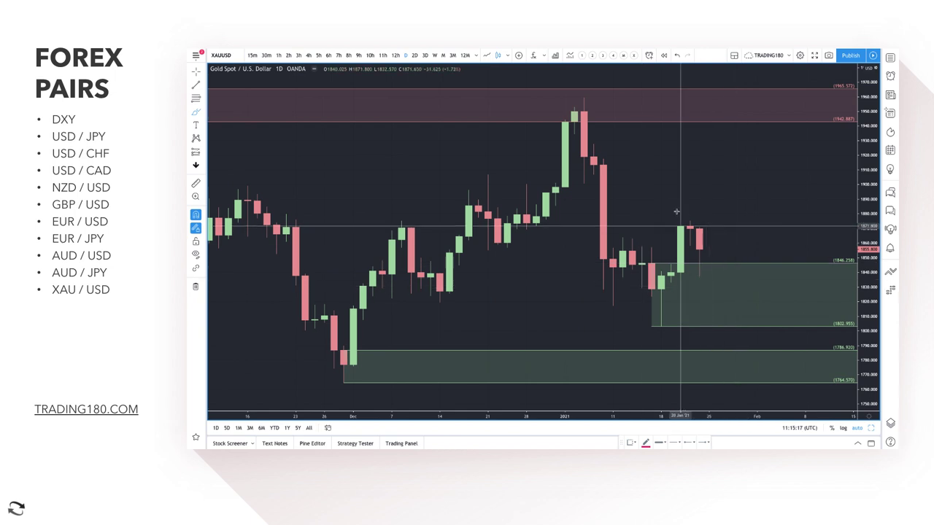
{"action": "scroll", "coordinate": [768, 295], "scroll_direction": "down", "scroll_amount": 4}
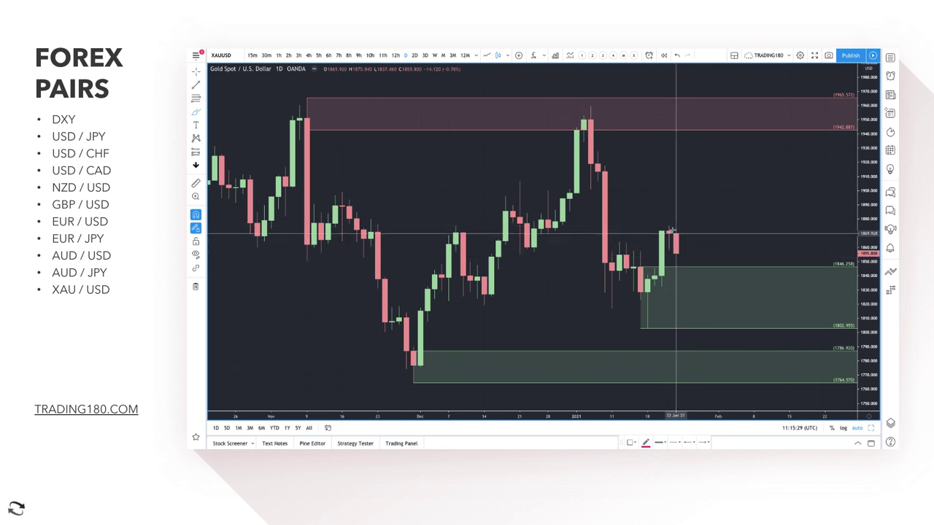
{"action": "mouse_move", "coordinate": [669, 218]}
{"action": "left_mouse_down"}
{"action": "mouse_move", "coordinate": [647, 228]}
{"action": "mouse_move", "coordinate": [689, 240]}
{"action": "mouse_move", "coordinate": [682, 233]}
{"action": "left_mouse_up"}
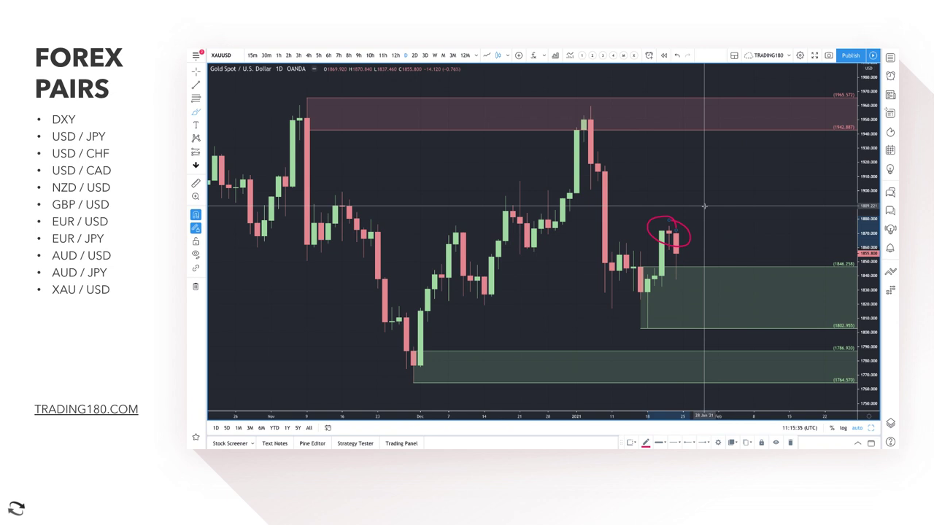
- Brush a rising arrow, a 2-shaped stroke and a slash in the empty space beyond the circled high, and delete all three strokes
{"action": "mouse_move", "coordinate": [694, 194]}
{"action": "left_mouse_down"}
{"action": "mouse_move", "coordinate": [756, 140]}
{"action": "mouse_move", "coordinate": [757, 162]}
{"action": "left_mouse_up"}
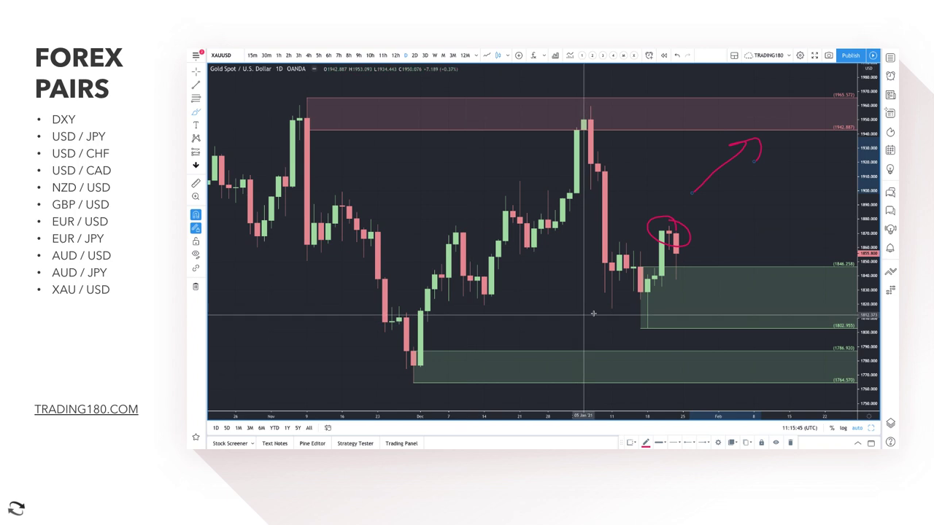
{"action": "left_click_drag", "start_coordinate": [730, 149], "coordinate": [763, 203]}
{"action": "left_click_drag", "start_coordinate": [797, 172], "coordinate": [775, 209]}
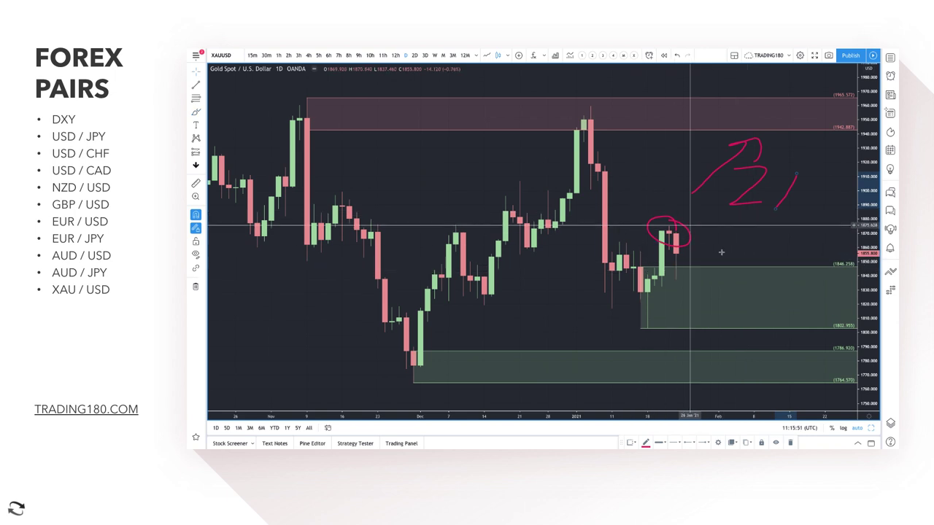
{"action": "left_click", "coordinate": [757, 142]}
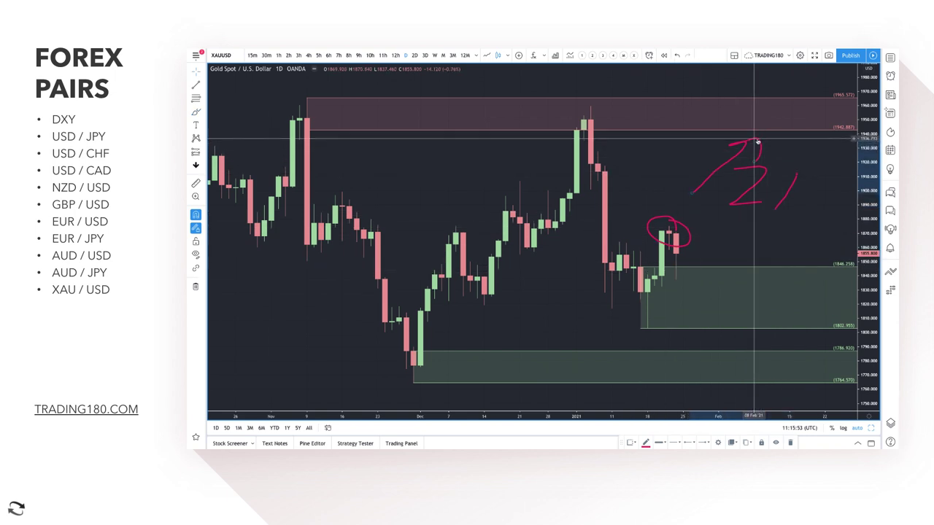
{"action": "key", "text": "Delete"}
{"action": "left_click", "coordinate": [762, 168]}
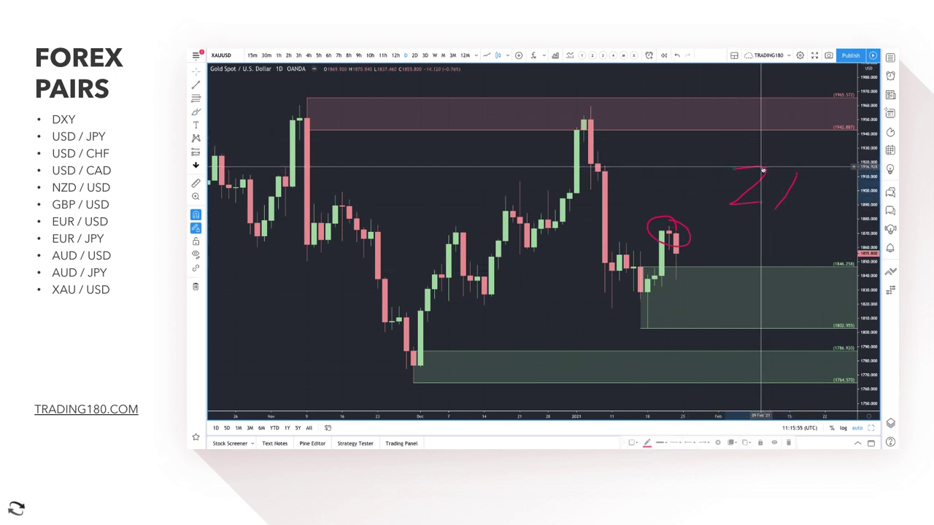
{"action": "key", "text": "Delete"}
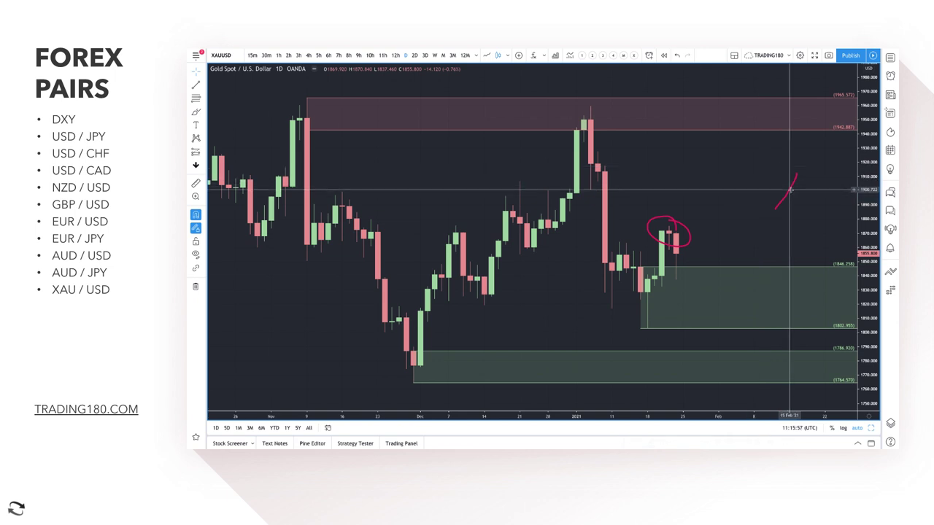
{"action": "left_click", "coordinate": [791, 190]}
{"action": "key", "text": "Delete"}
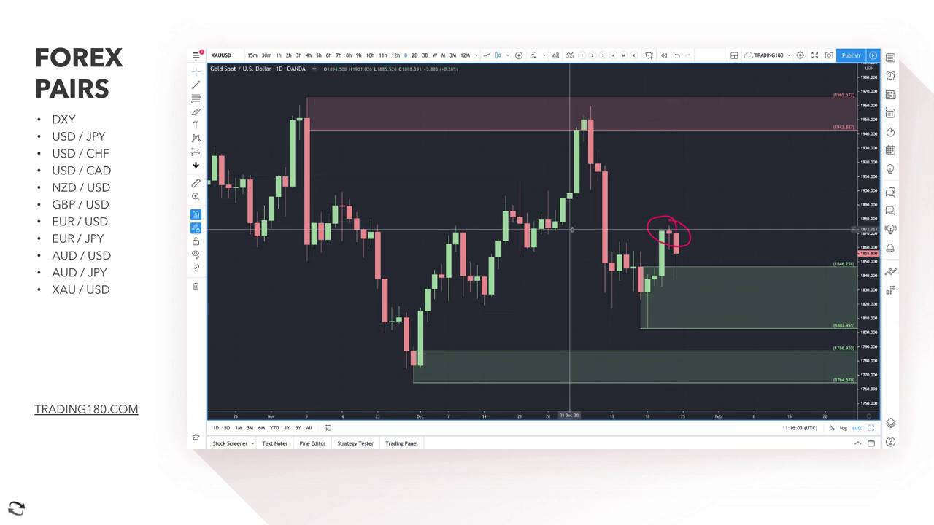
- Brush a circle with a rising arrow at the low end of each of the two XAUUSD demand zones
{"action": "scroll", "coordinate": [572, 230], "scroll_direction": "down", "scroll_amount": 3}
{"action": "scroll", "coordinate": [572, 230], "scroll_direction": "down", "scroll_amount": 2}
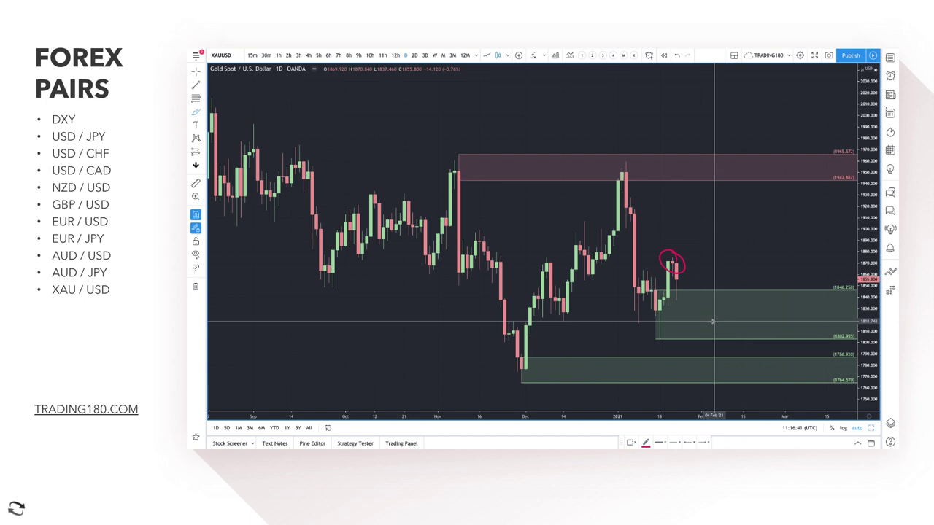
{"action": "scroll", "coordinate": [695, 291], "scroll_direction": "down", "scroll_amount": 6}
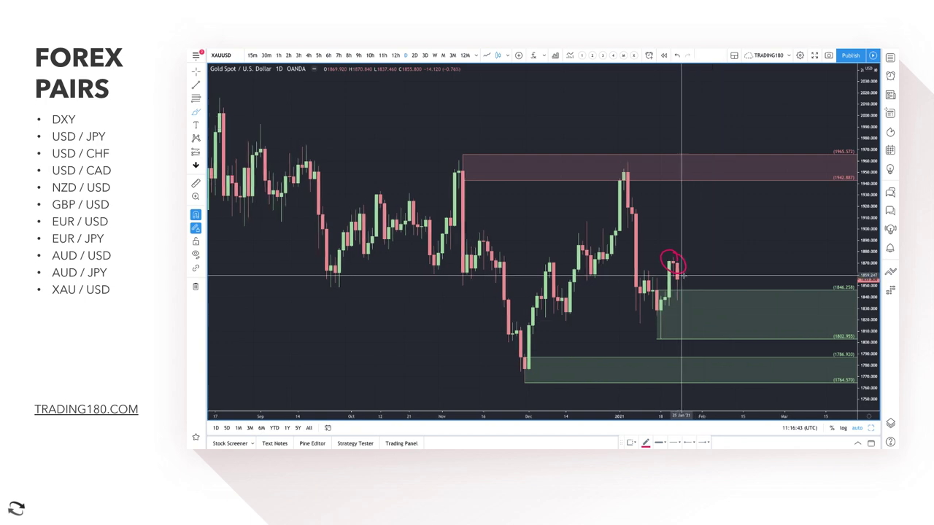
{"action": "scroll", "coordinate": [777, 257], "scroll_direction": "up", "scroll_amount": 2}
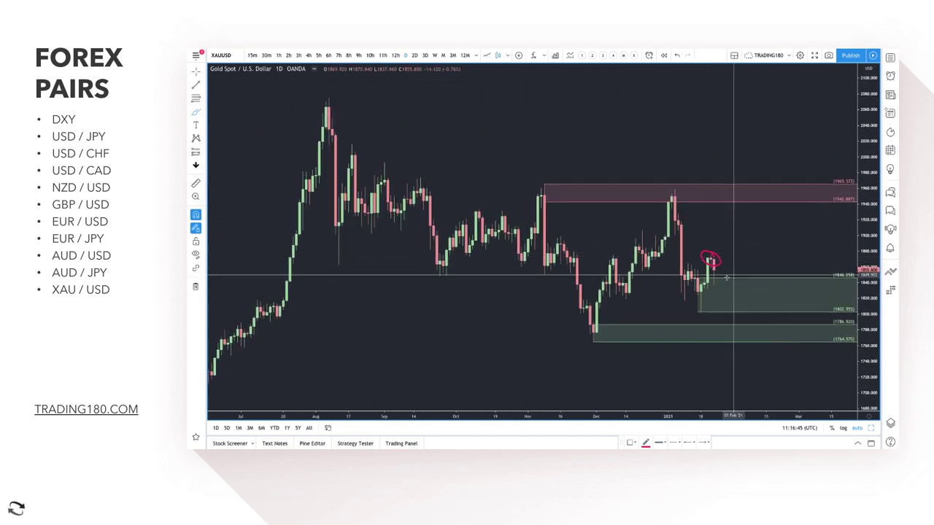
{"action": "left_click_drag", "start_coordinate": [736, 303], "coordinate": [773, 277]}
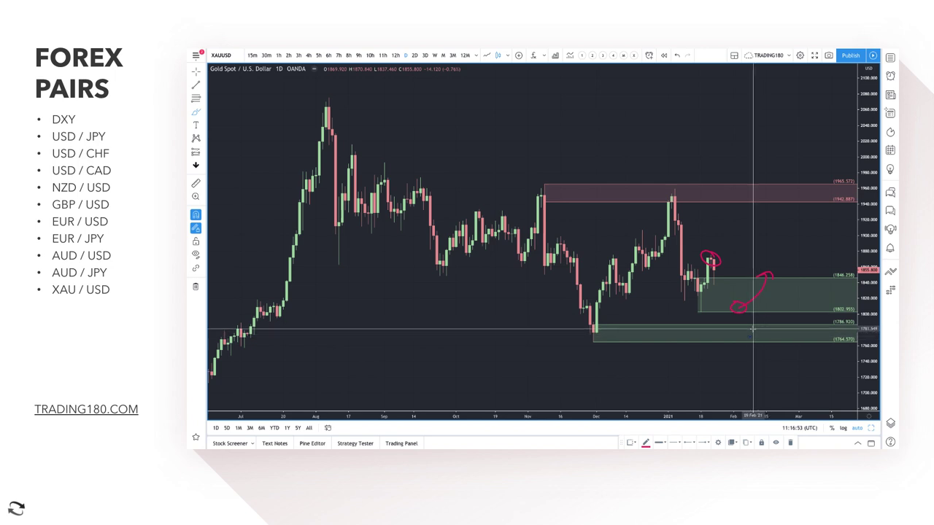
{"action": "left_click_drag", "start_coordinate": [752, 329], "coordinate": [792, 292]}
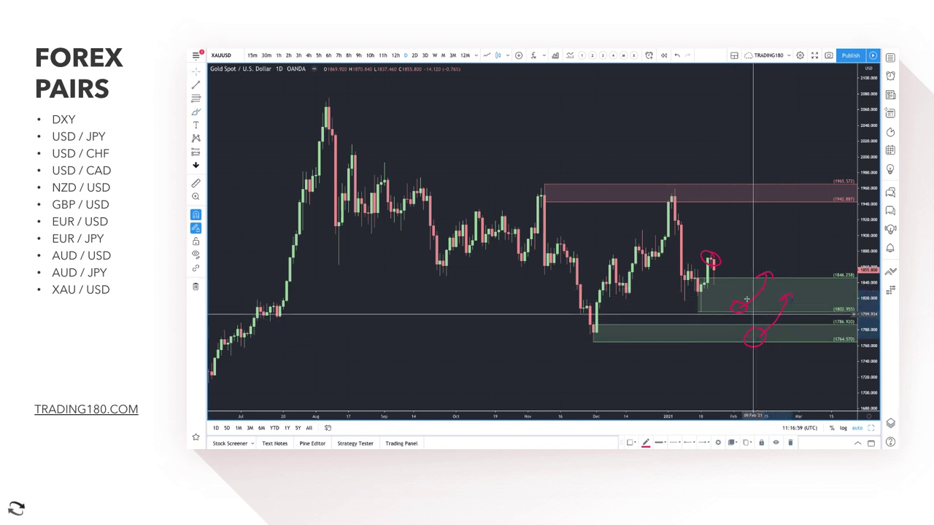
- Brush one path dipping through the upper demand zone, rebounding and turning down, and another rising from the circled high into the supply zone and turning down
{"action": "scroll", "coordinate": [745, 300], "scroll_direction": "up", "scroll_amount": 1}
{"action": "scroll", "coordinate": [745, 300], "scroll_direction": "up", "scroll_amount": 4}
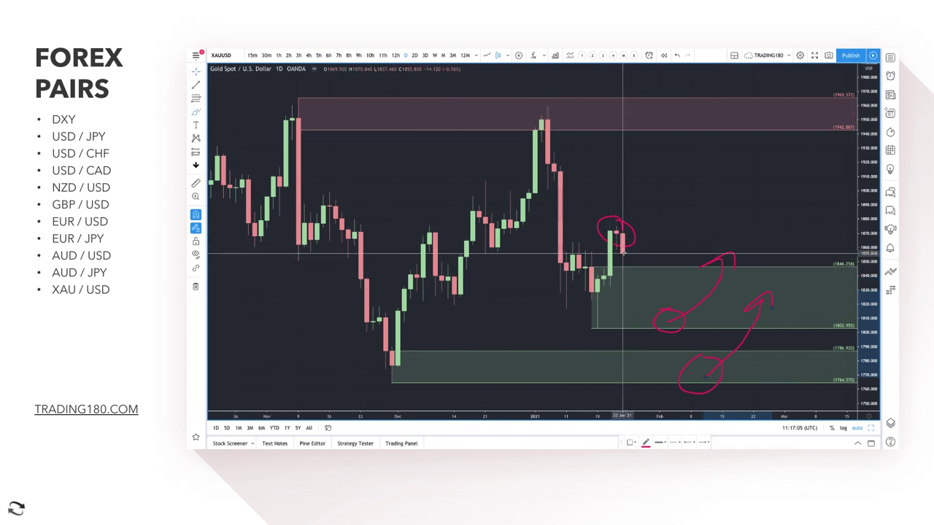
{"action": "mouse_move", "coordinate": [623, 252]}
{"action": "left_mouse_down"}
{"action": "mouse_move", "coordinate": [633, 338]}
{"action": "mouse_move", "coordinate": [636, 303]}
{"action": "mouse_move", "coordinate": [659, 253]}
{"action": "mouse_move", "coordinate": [678, 276]}
{"action": "mouse_move", "coordinate": [685, 254]}
{"action": "left_mouse_up"}
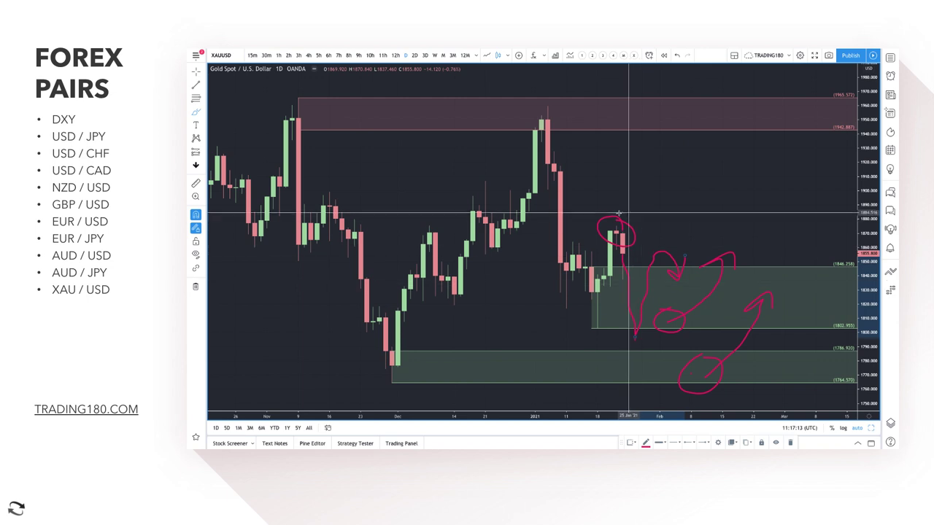
{"action": "mouse_move", "coordinate": [616, 217]}
{"action": "left_mouse_down"}
{"action": "mouse_move", "coordinate": [663, 135]}
{"action": "mouse_move", "coordinate": [697, 114]}
{"action": "mouse_move", "coordinate": [712, 169]}
{"action": "mouse_move", "coordinate": [725, 146]}
{"action": "left_mouse_up"}
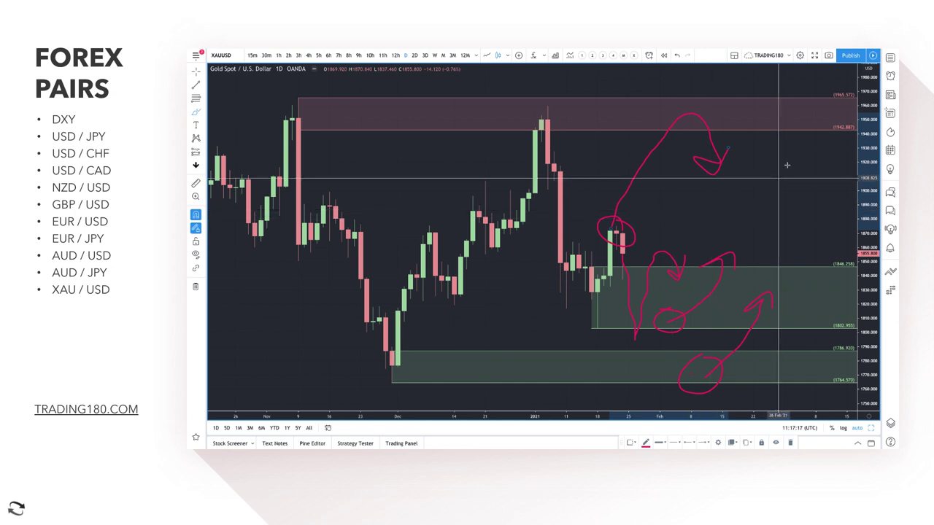